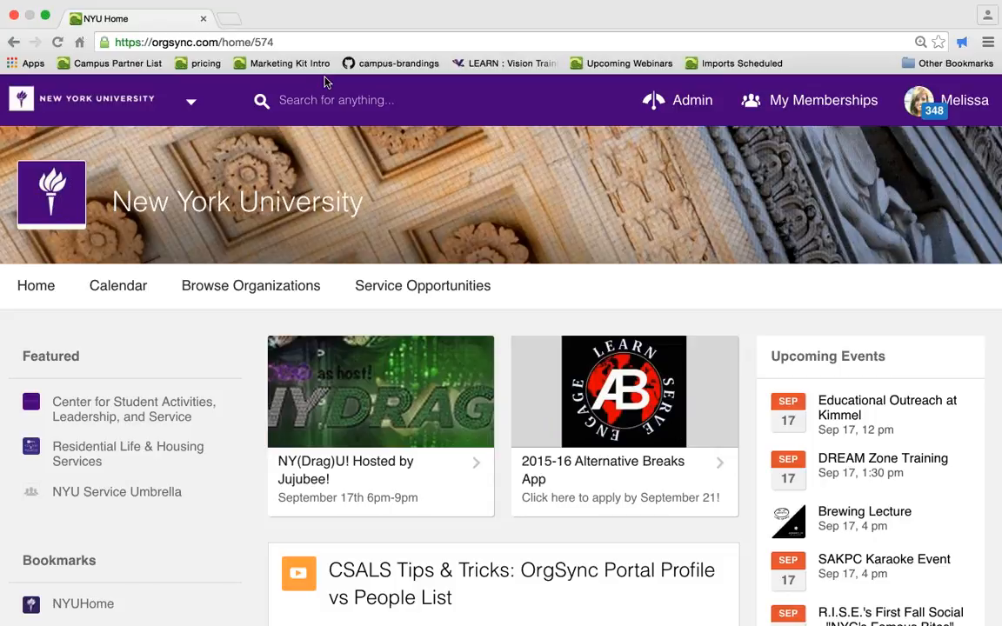
- Open the account menu from the profile picture in the header
click(337, 104)
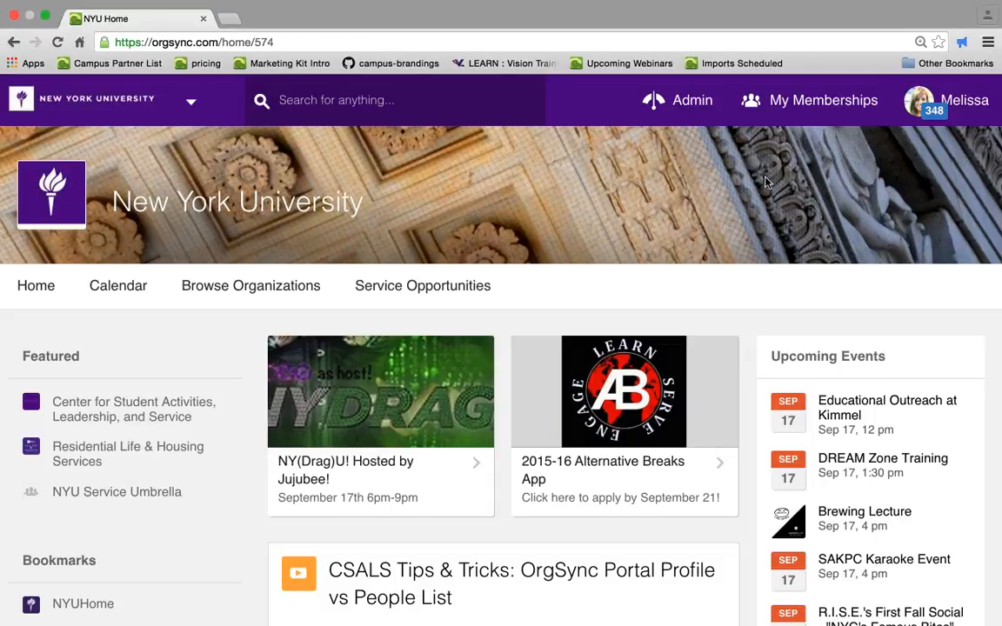
click(766, 183)
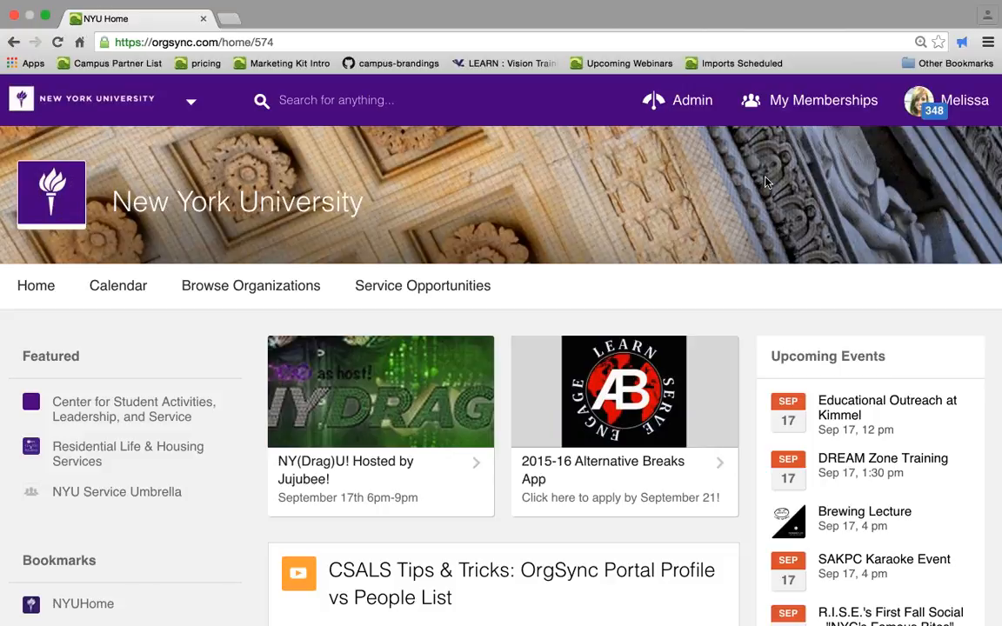
click(739, 129)
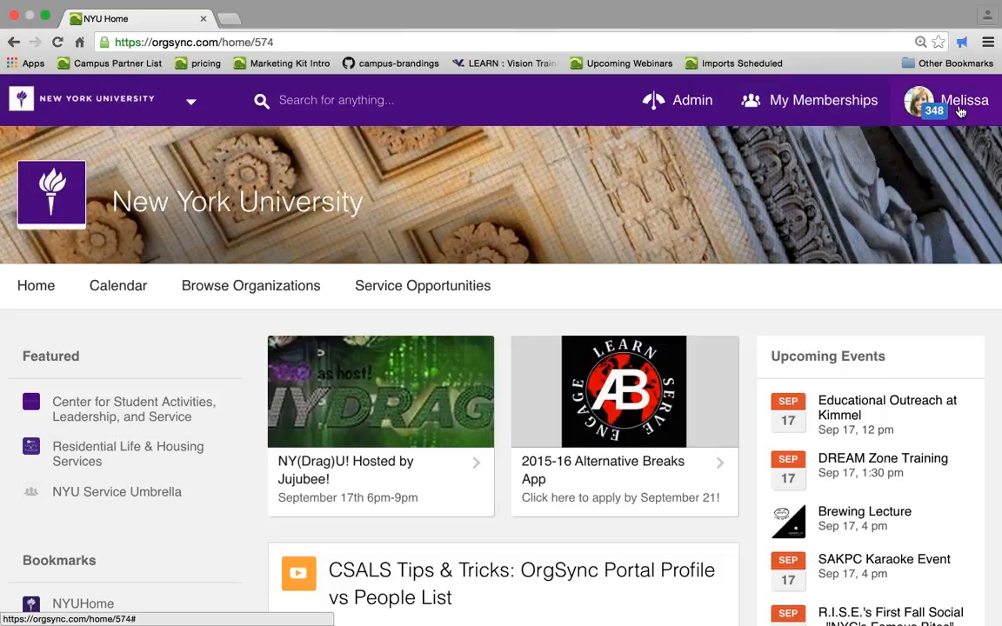
click(960, 111)
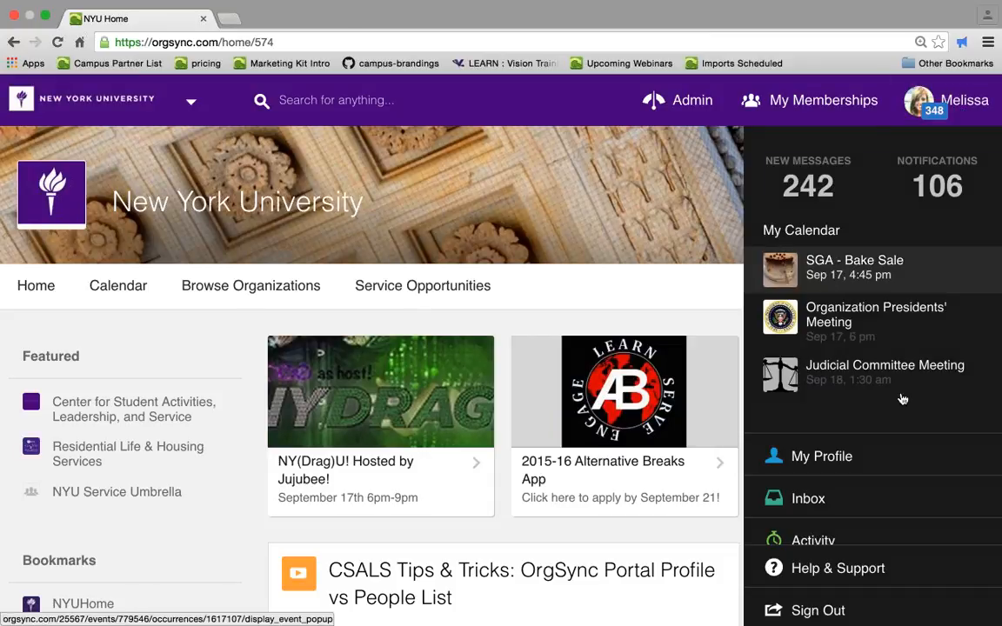
- Open the personal Calendar from the account menu and switch to the tab where it loads
scroll(907, 386, down, 2)
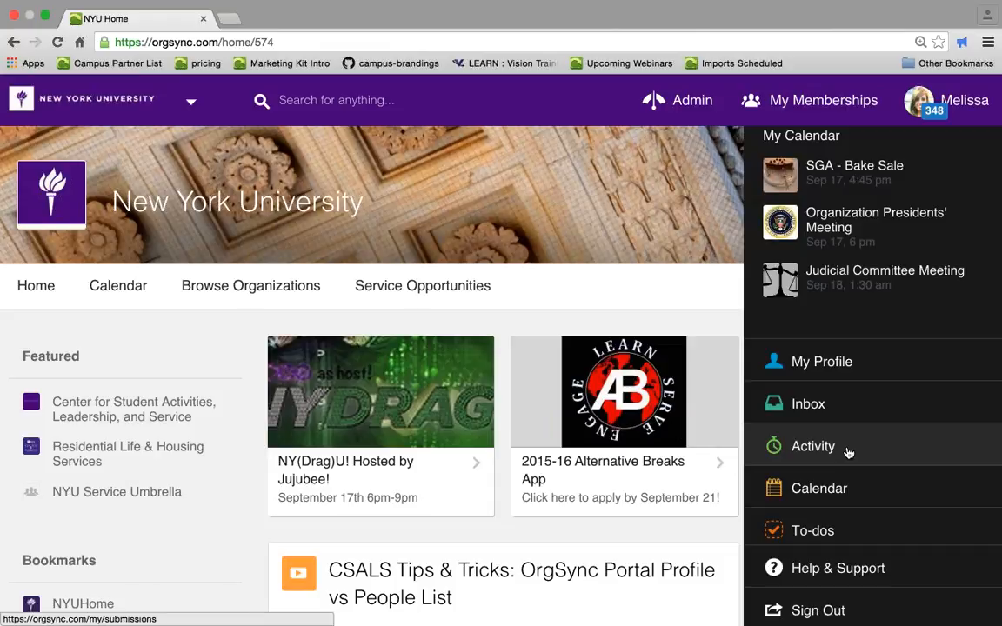
scroll(844, 439, down, 2)
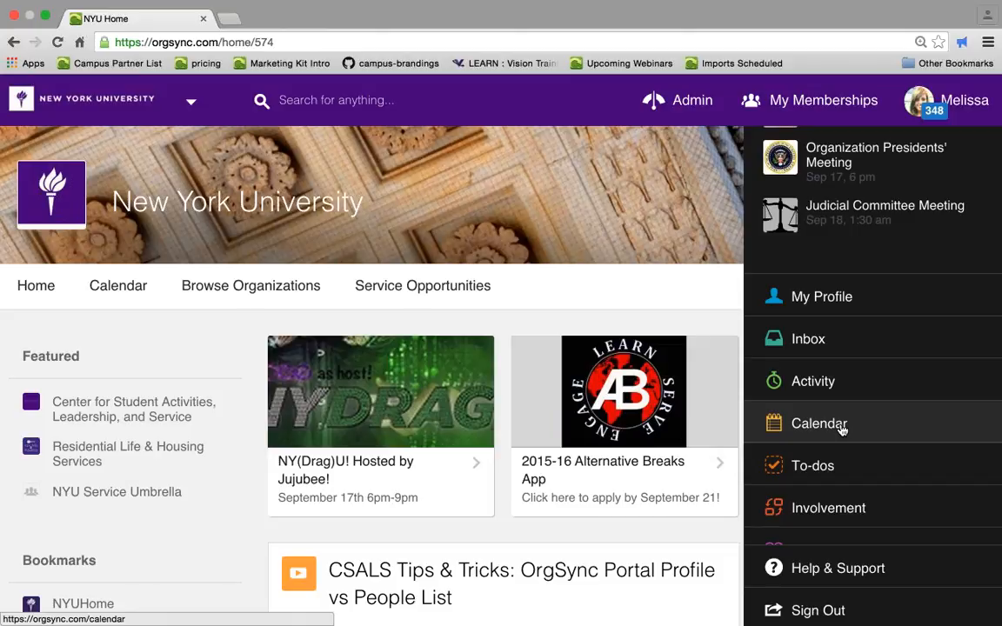
super+click(841, 426)
key(ctrl+Tab)
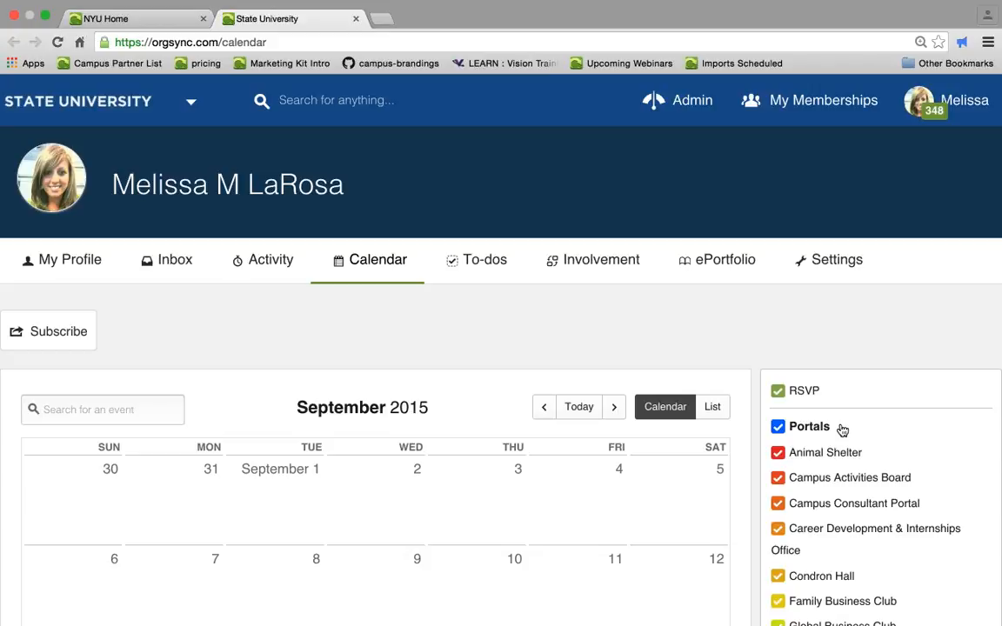
- Browse the September 2015 calendar and its list of portal filters
scroll(842, 429, down, 3)
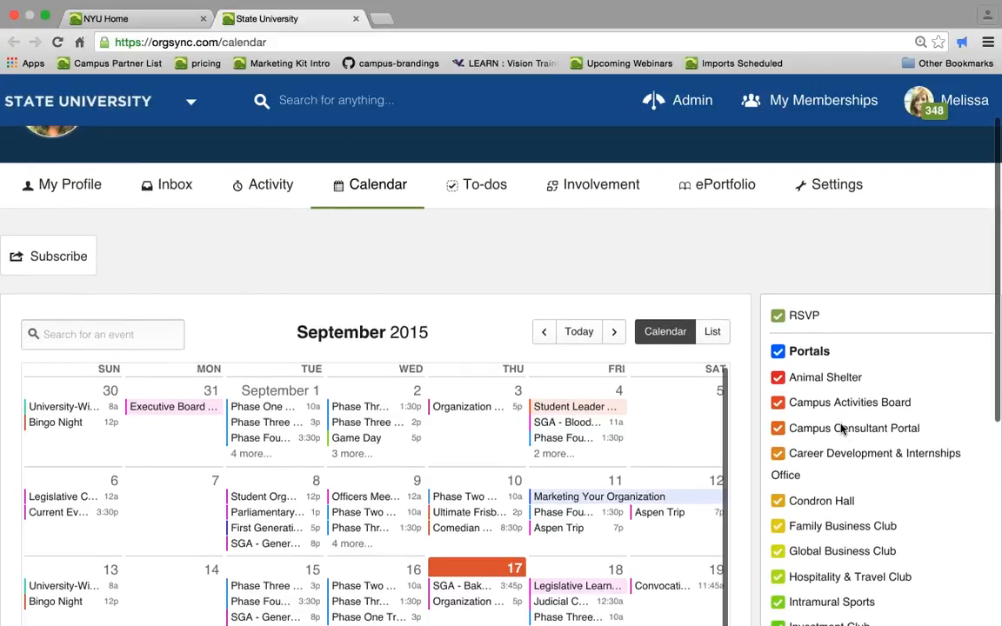
scroll(921, 513, down, 5)
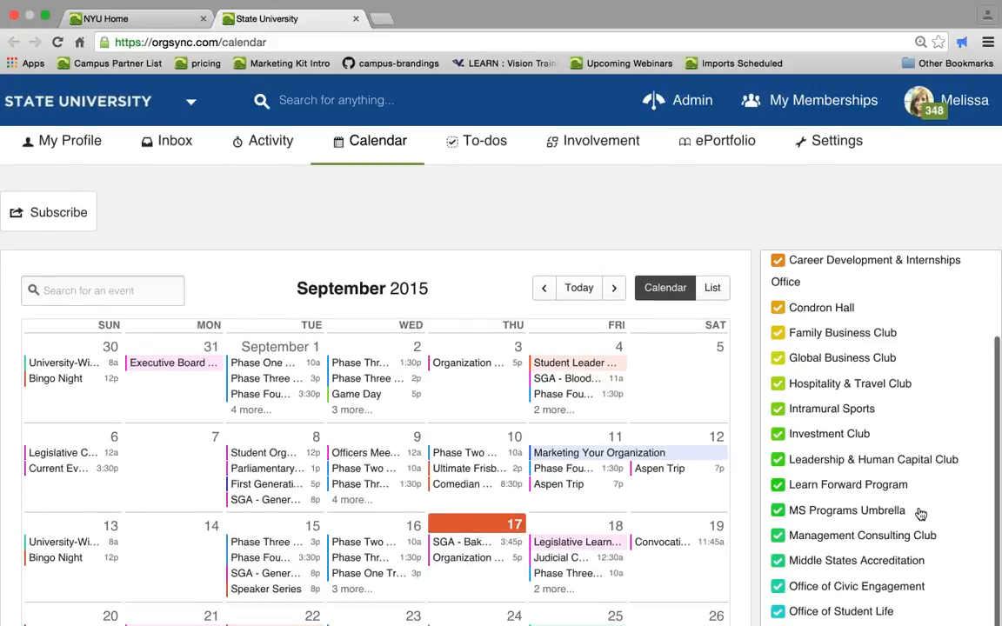
scroll(920, 515, down, 2)
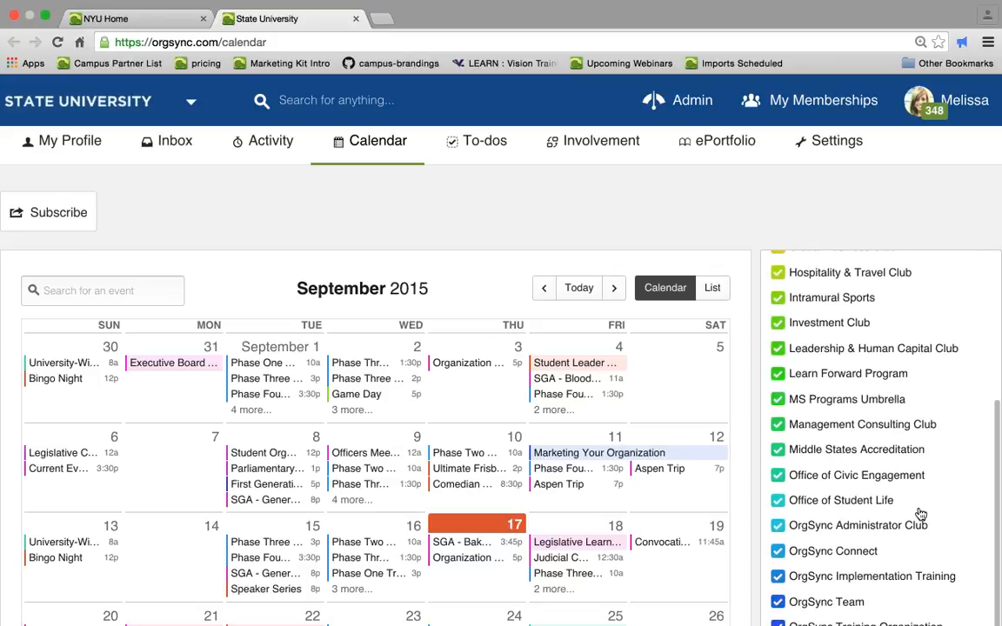
scroll(905, 516, down, 1)
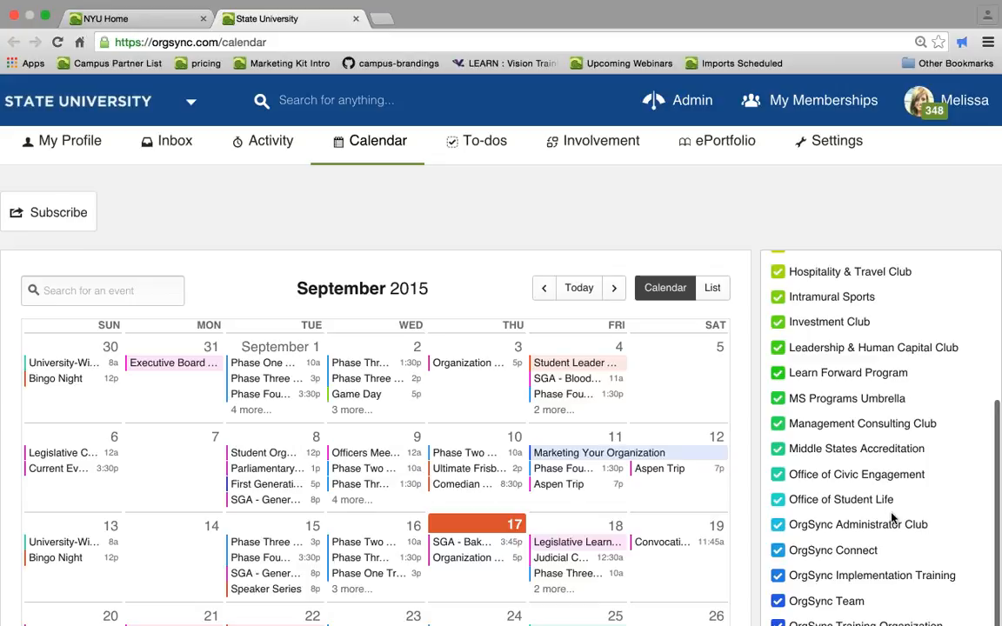
scroll(891, 519, down, 3)
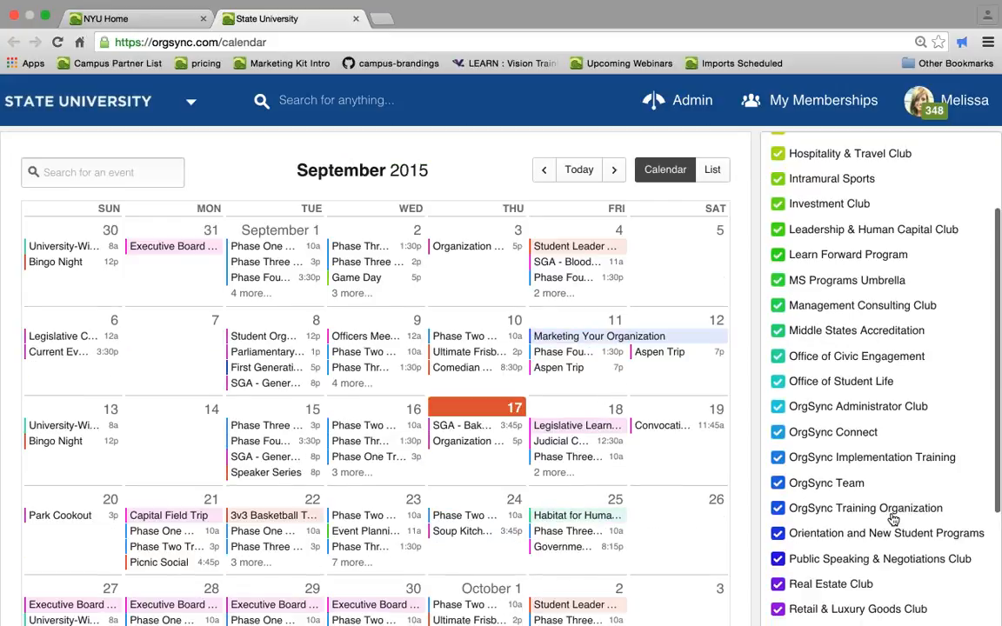
scroll(893, 519, up, 4)
- Open the calendar's Subscribe options, then close the dialog
click(76, 261)
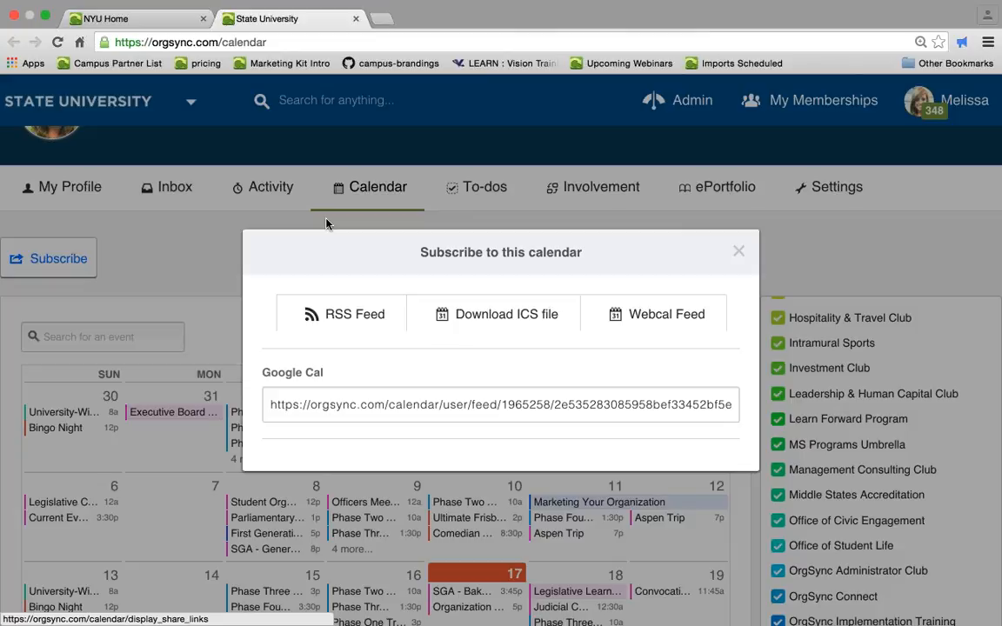
click(736, 253)
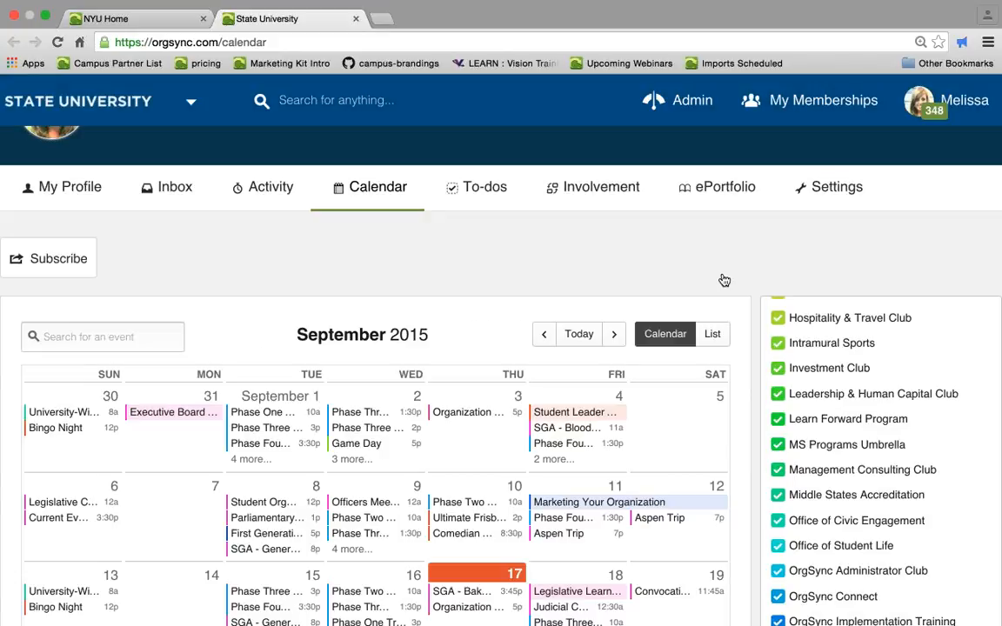
- Open the Student Leader Retreat event on September 4 to view its details, then close them
click(587, 419)
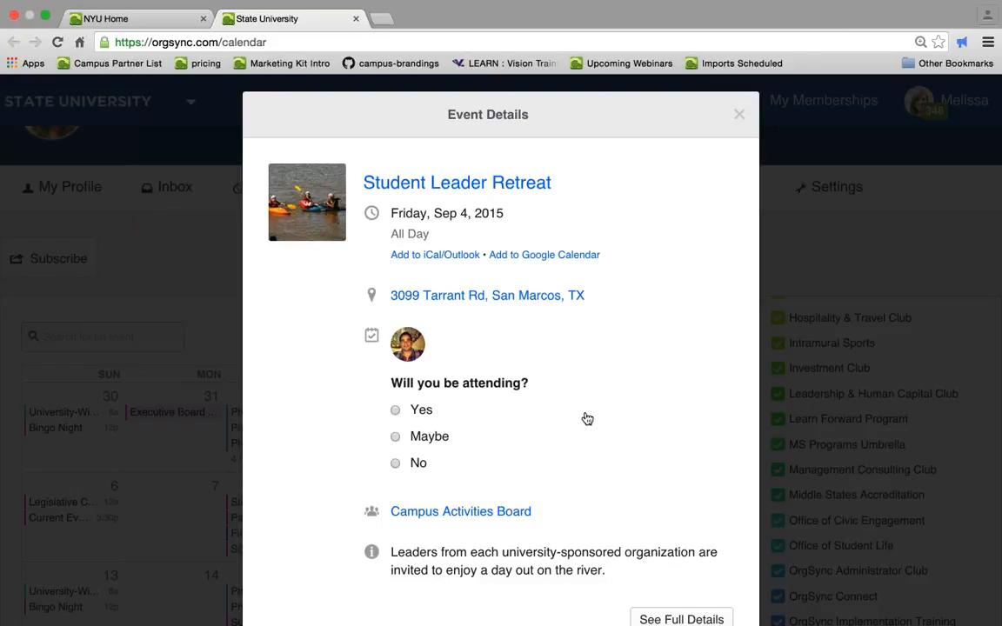
scroll(587, 418, down, 1)
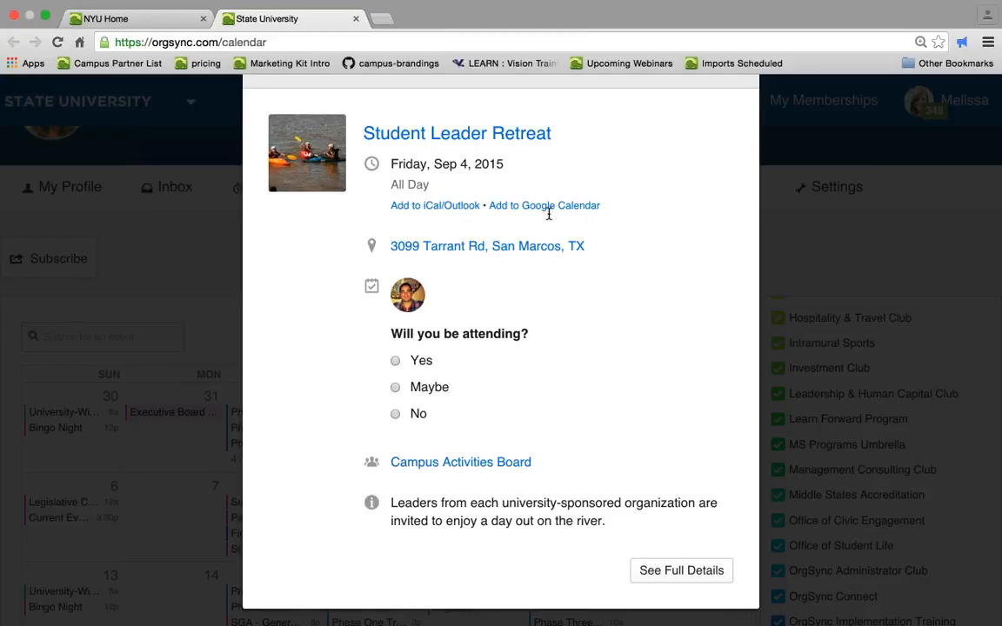
scroll(548, 216, up, 1)
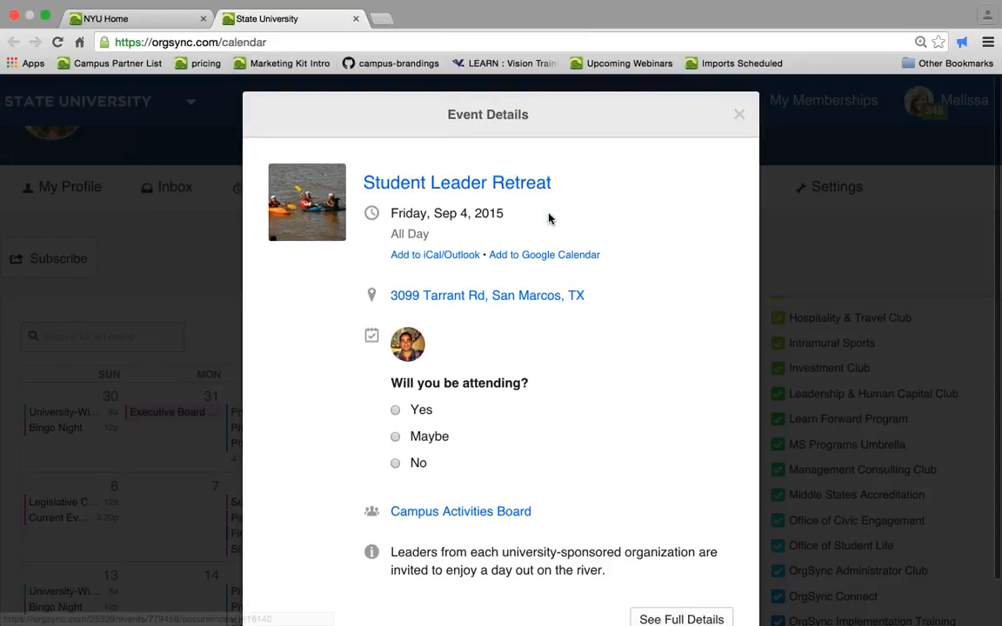
click(739, 119)
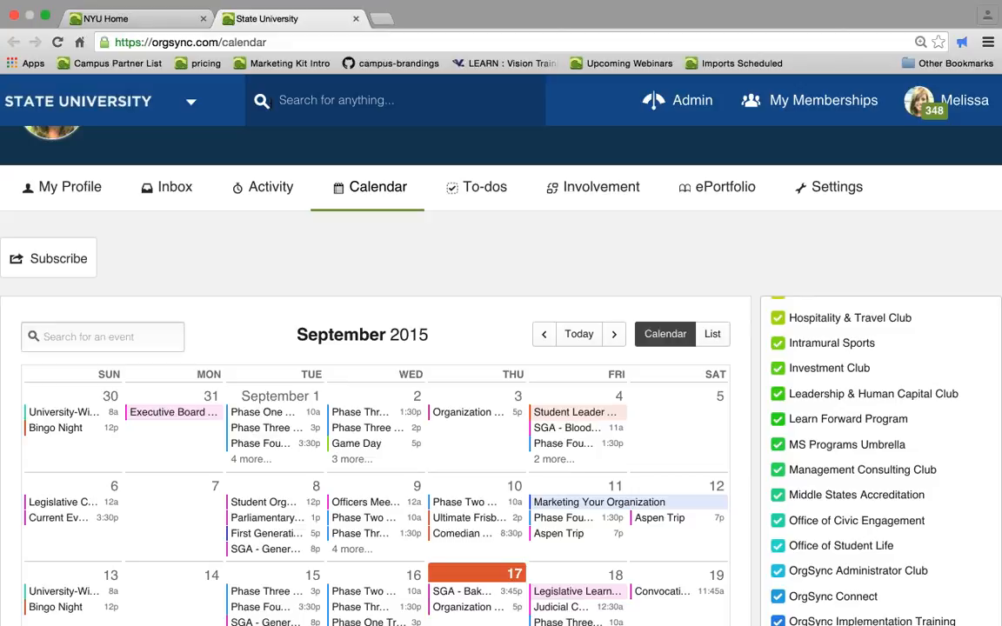
- Return to the NYU Home tab and scroll through the featured items, bookmarks and upcoming events
click(161, 27)
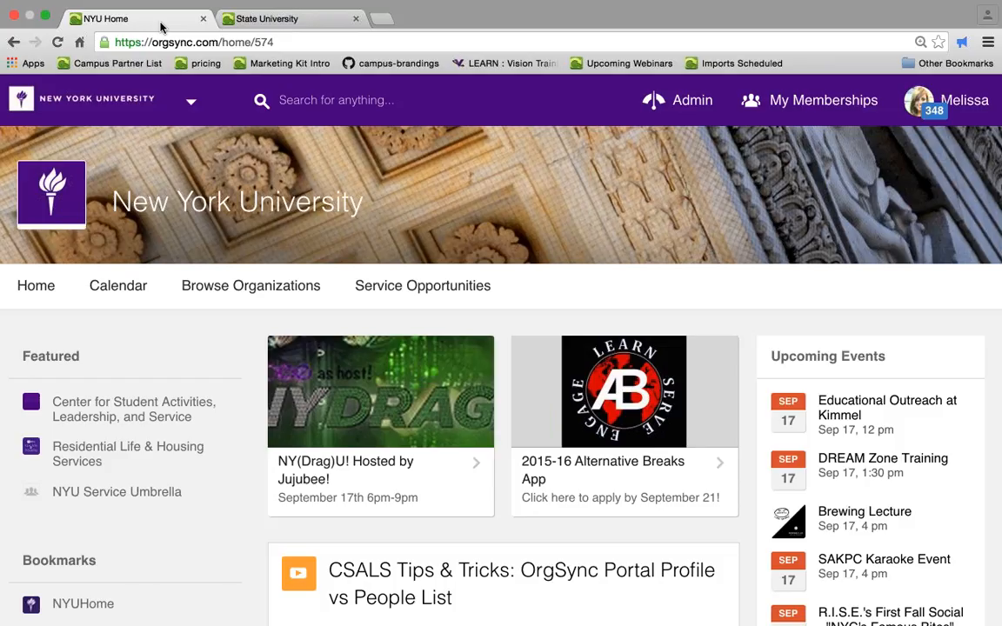
scroll(581, 277, down, 1)
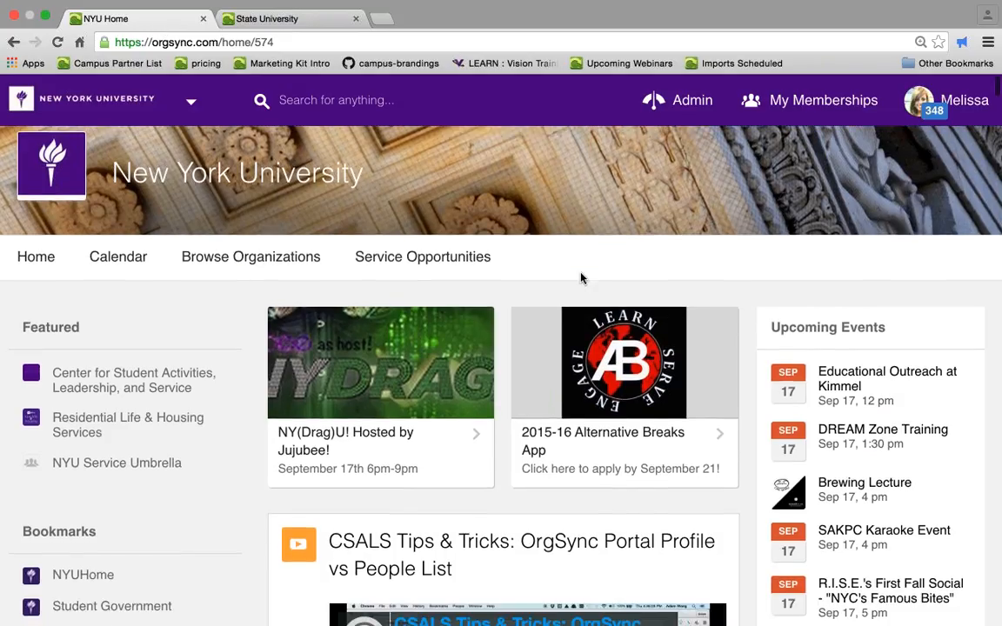
scroll(582, 277, down, 3)
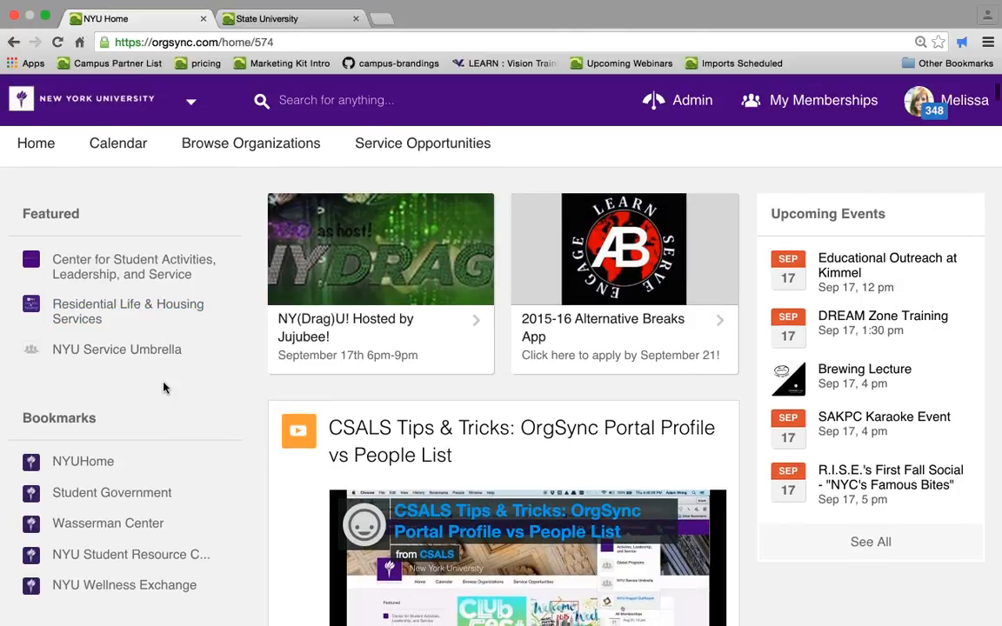
scroll(157, 387, down, 1)
scroll(149, 387, down, 1)
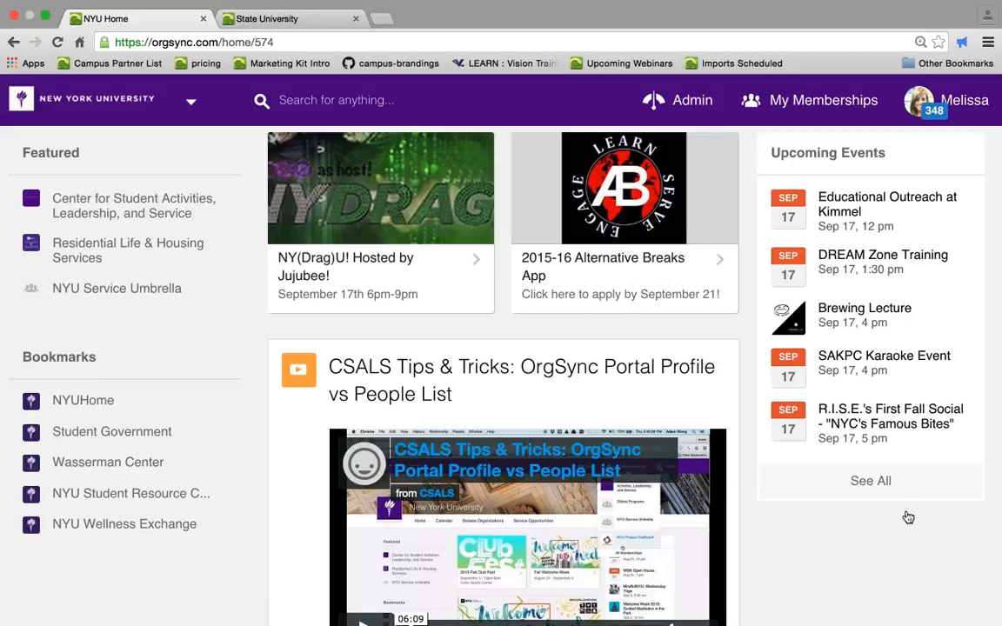
scroll(908, 517, up, 1)
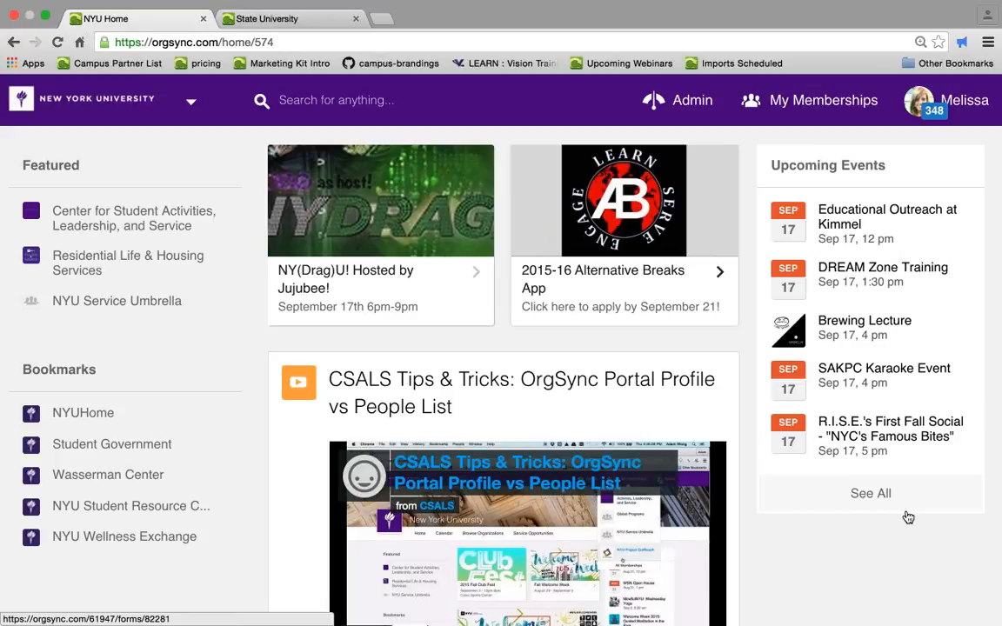
scroll(908, 517, down, 5)
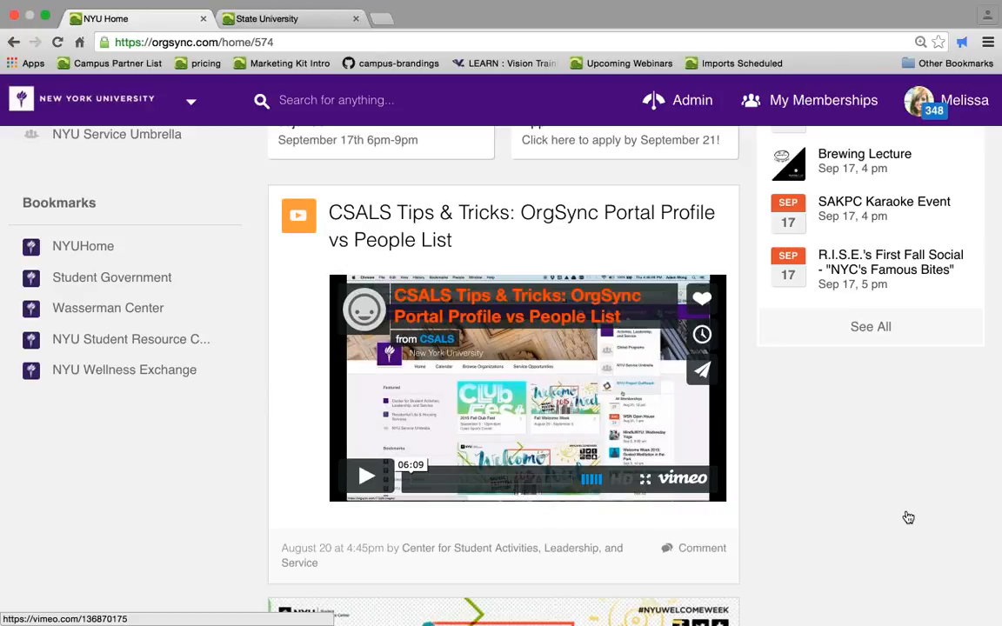
scroll(908, 518, up, 7)
scroll(908, 515, up, 3)
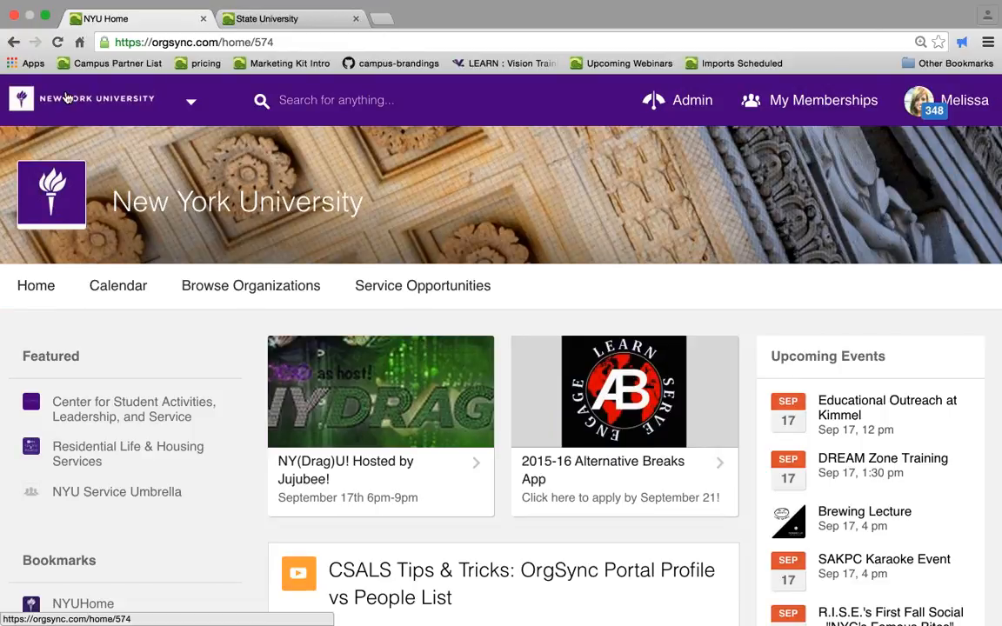
- Open the community Calendar of the New York University portal and scroll through it
click(117, 287)
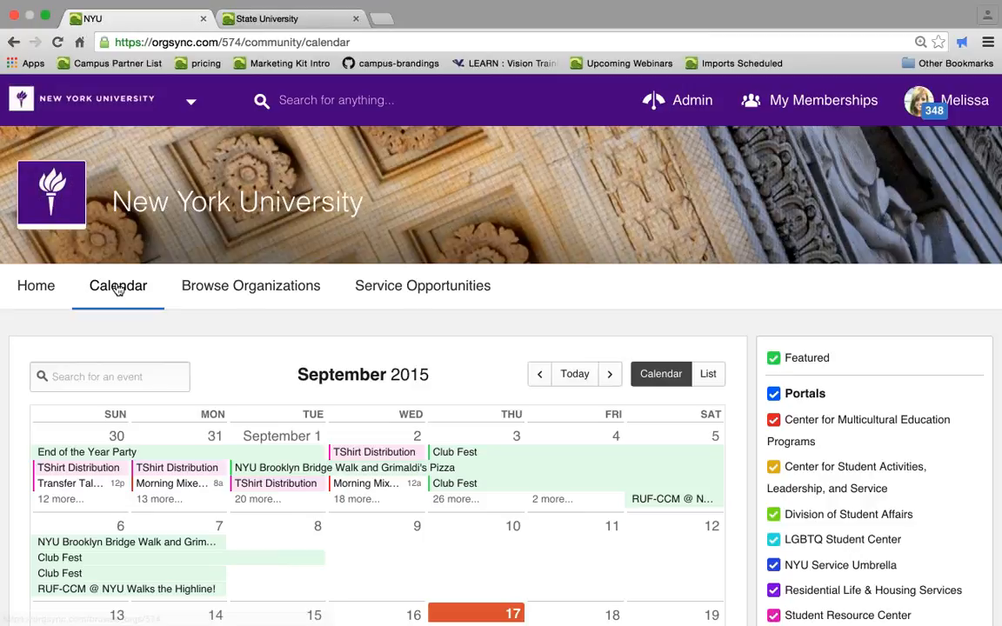
scroll(786, 294, down, 2)
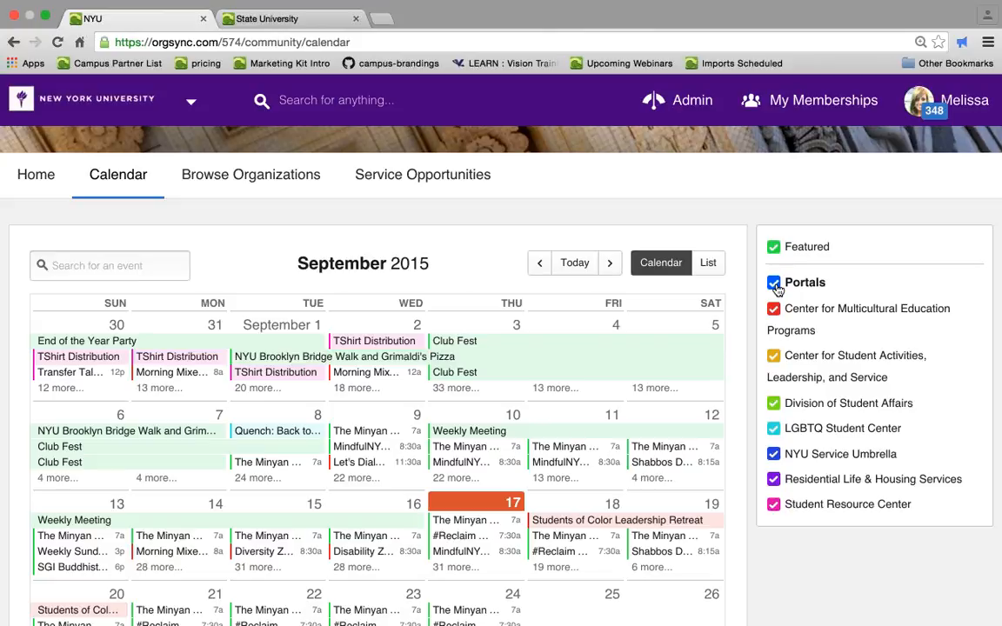
- Open Browse Organizations and scroll to the search and filter options
click(295, 171)
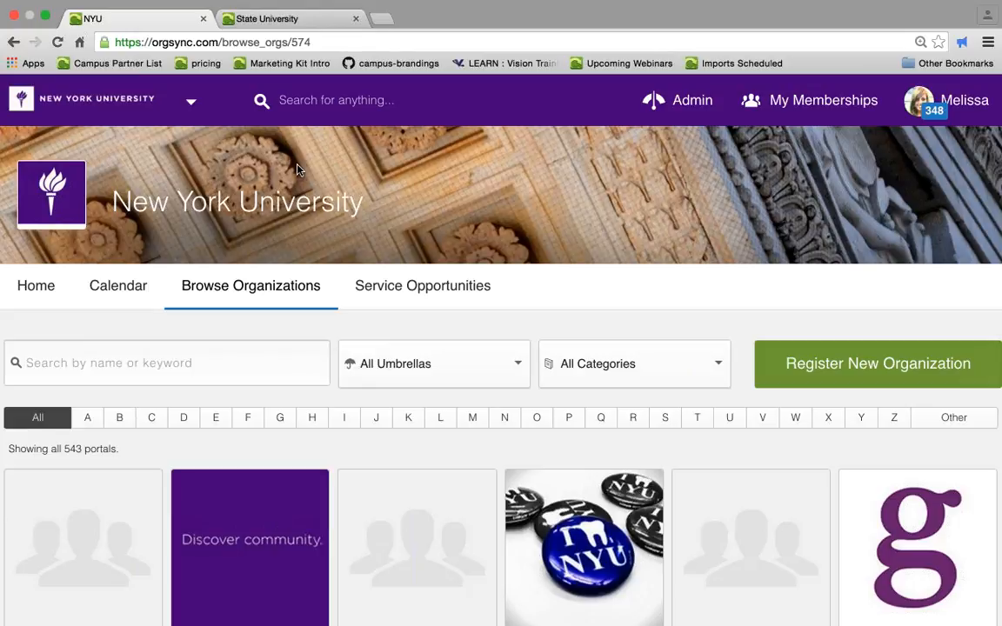
scroll(296, 168, down, 1)
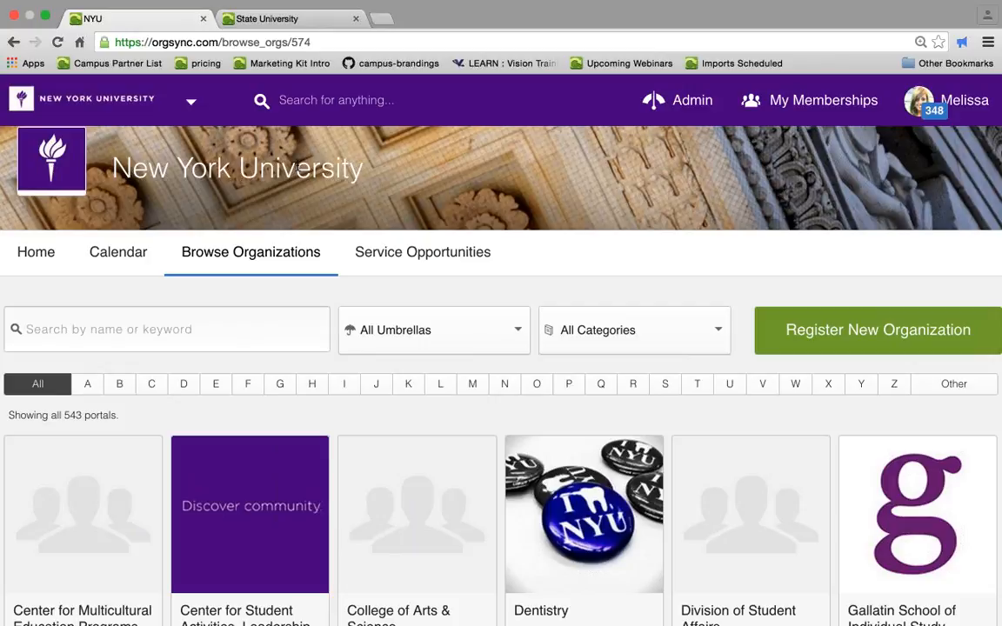
scroll(295, 168, down, 1)
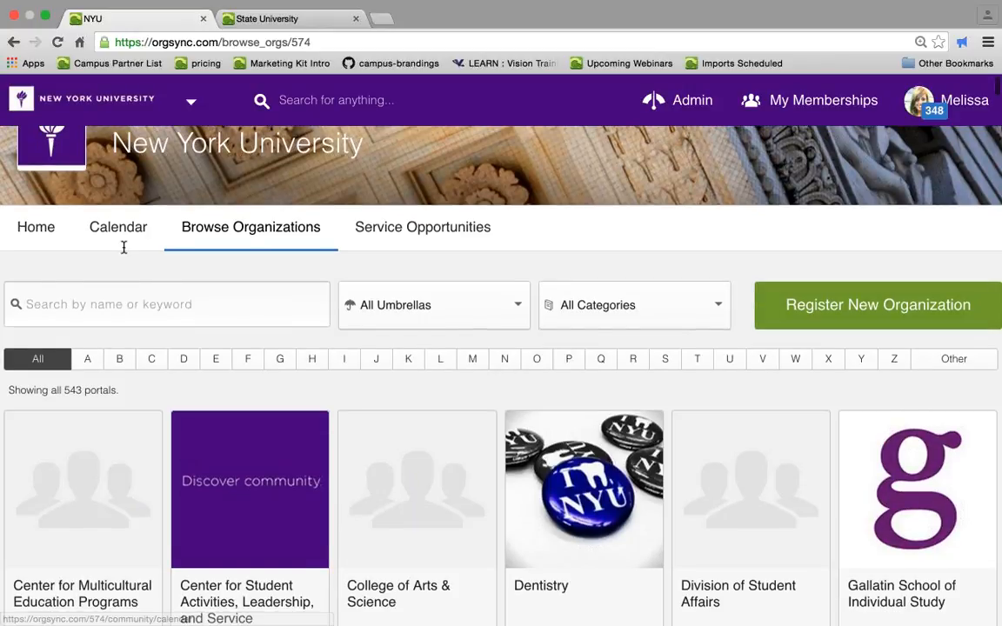
click(124, 300)
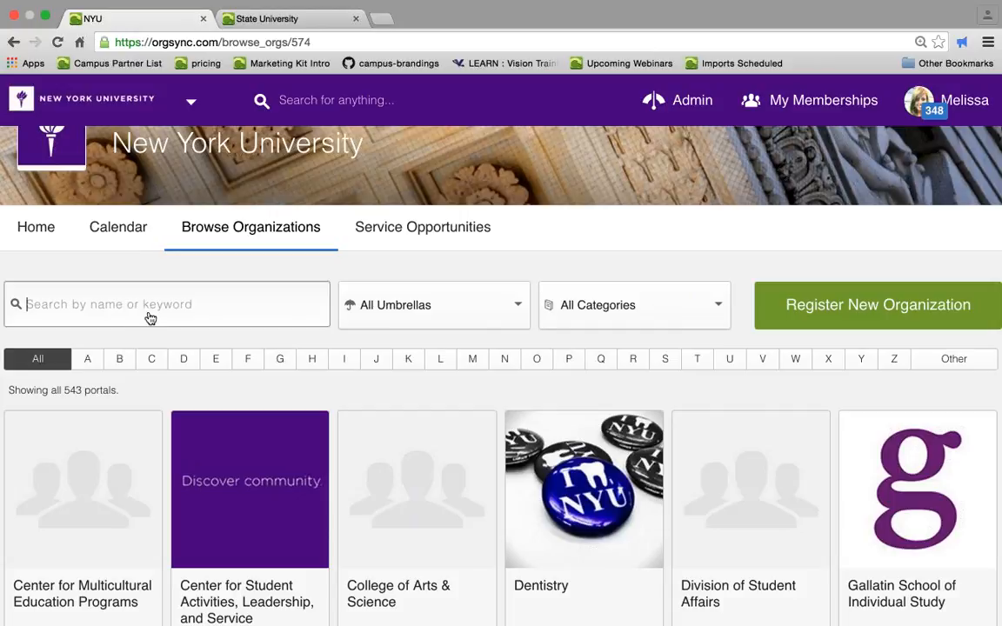
- Filter the organizations by the Silver School of Social Work umbrella
click(382, 305)
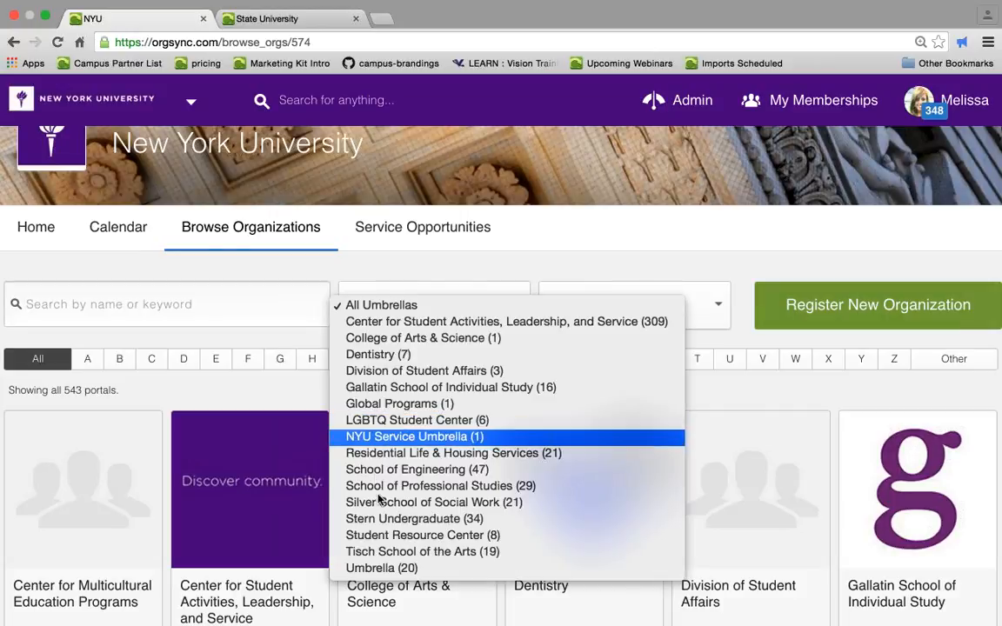
click(380, 504)
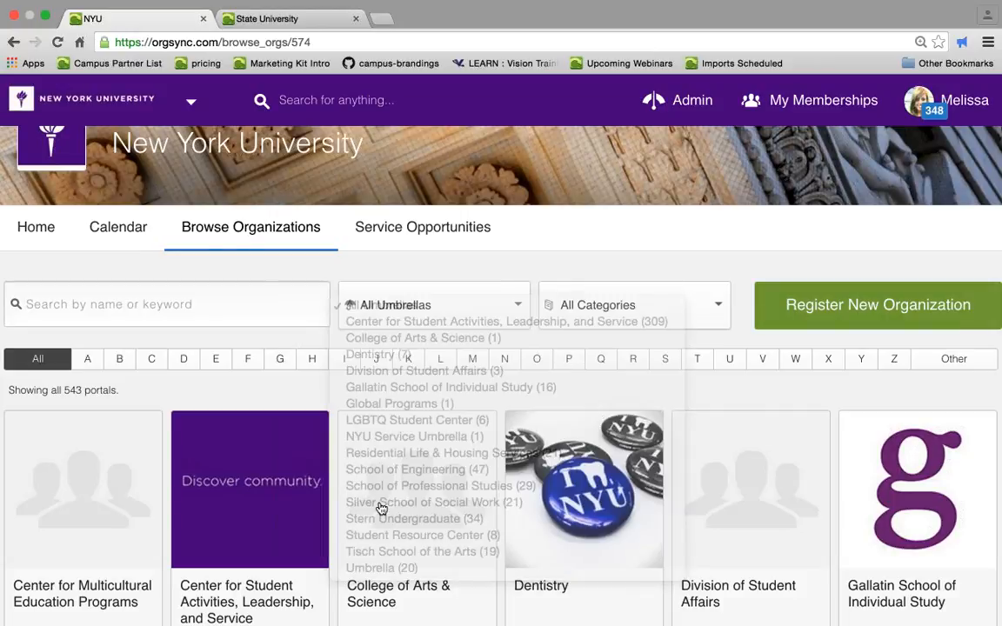
- Scroll through the filtered Silver School of Social Work organizations
scroll(380, 500, down, 3)
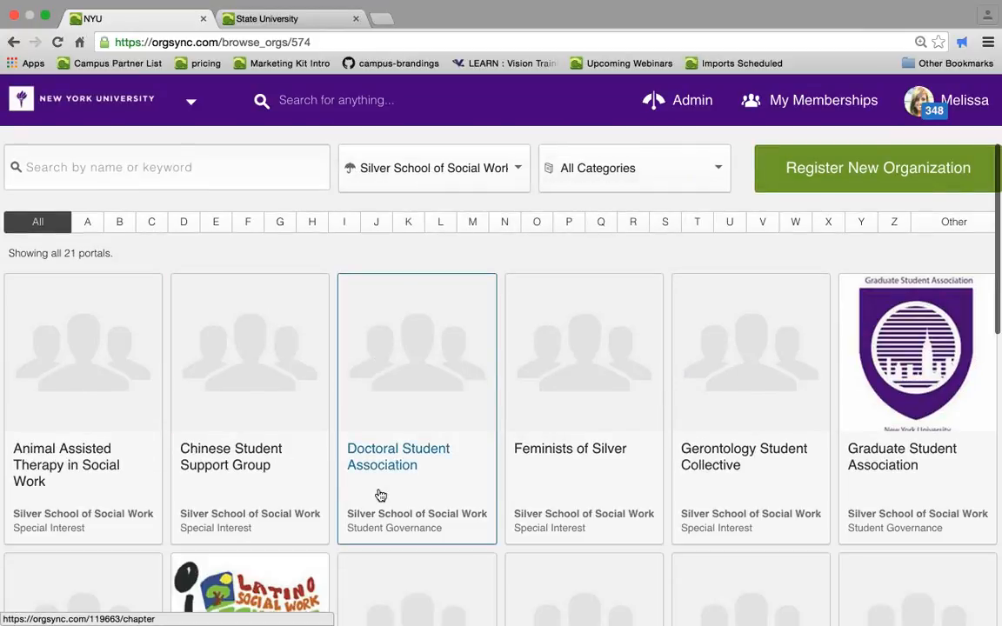
scroll(380, 496, down, 3)
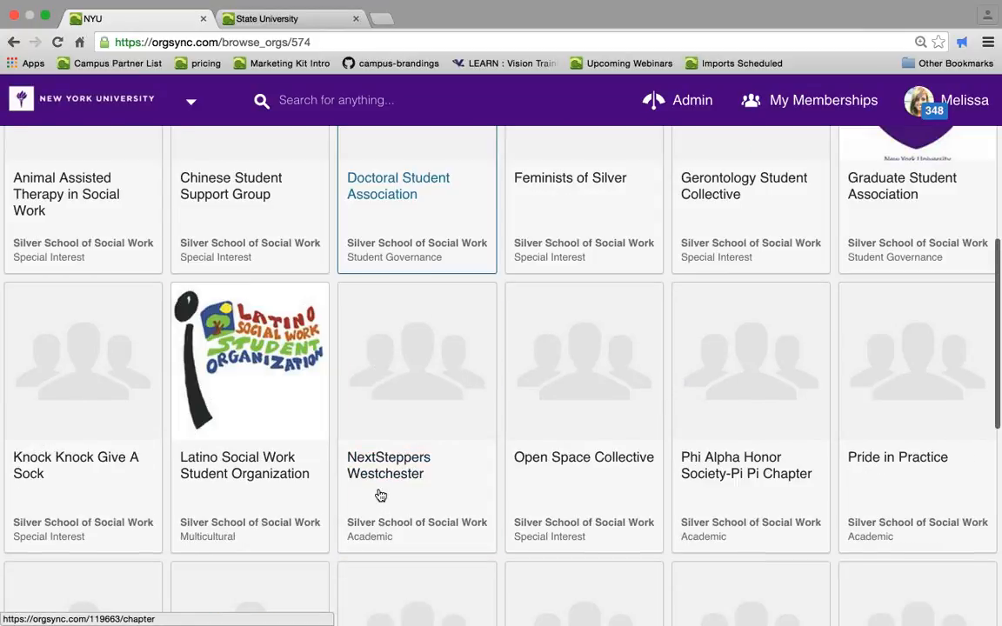
scroll(380, 496, down, 2)
scroll(380, 495, down, 2)
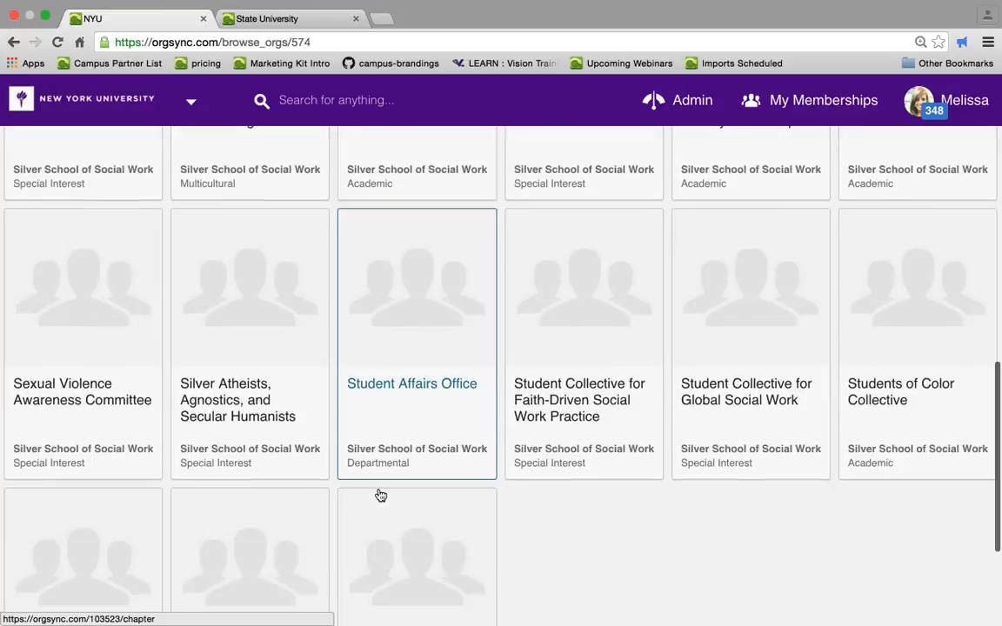
- Open the Feminists of Silver organization page from the filtered organization list
scroll(380, 496, down, 1)
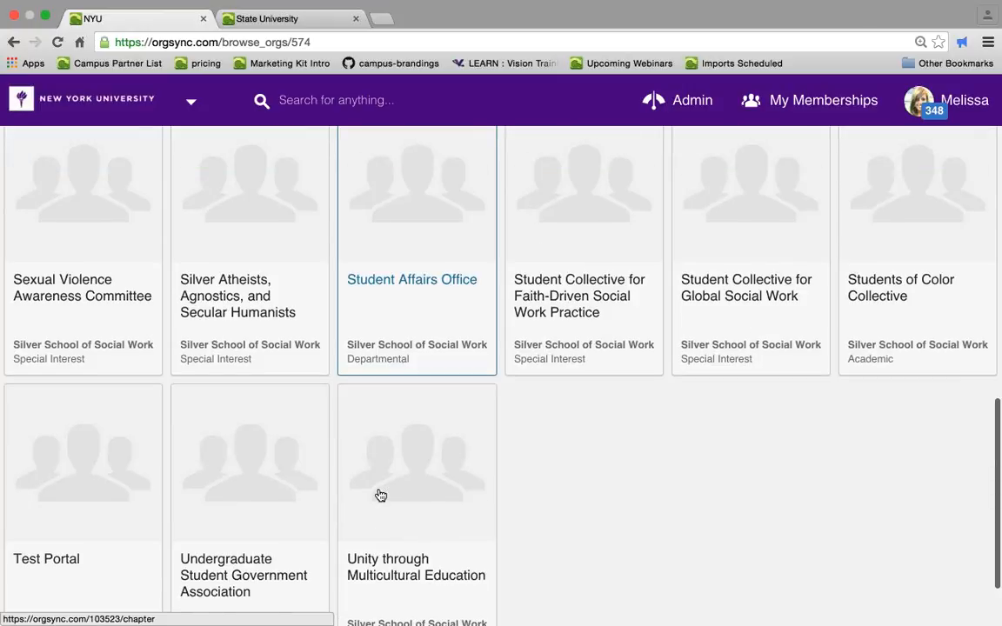
scroll(407, 346, up, 8)
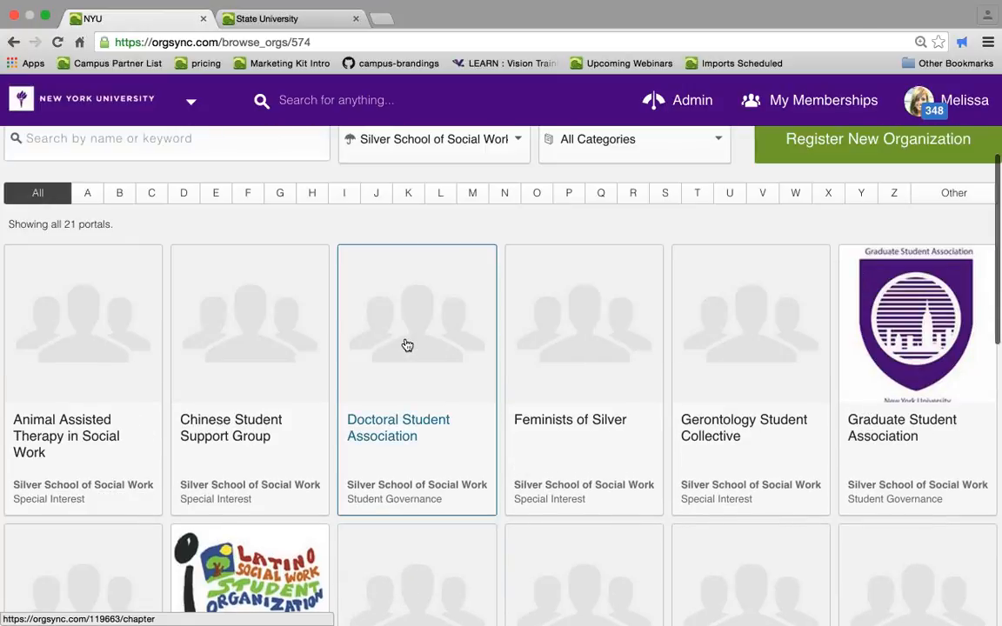
scroll(407, 346, up, 1)
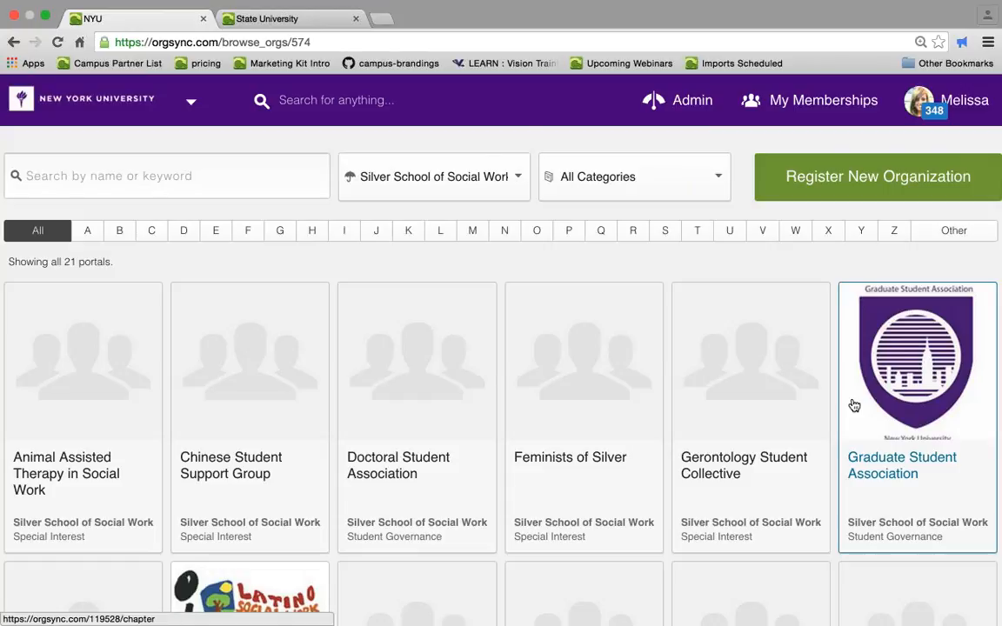
scroll(854, 405, down, 1)
scroll(852, 404, up, 3)
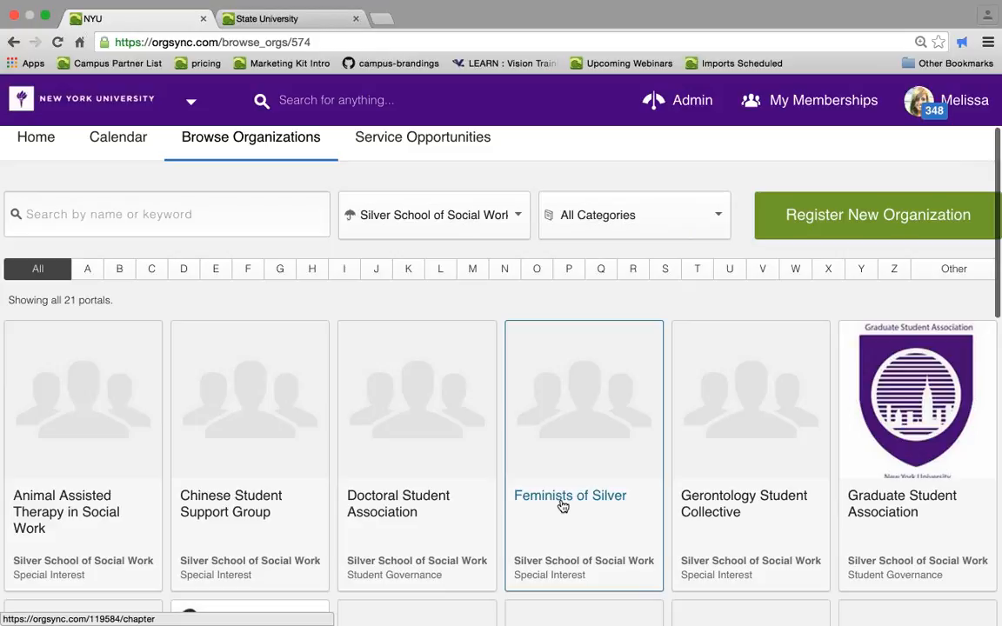
click(563, 505)
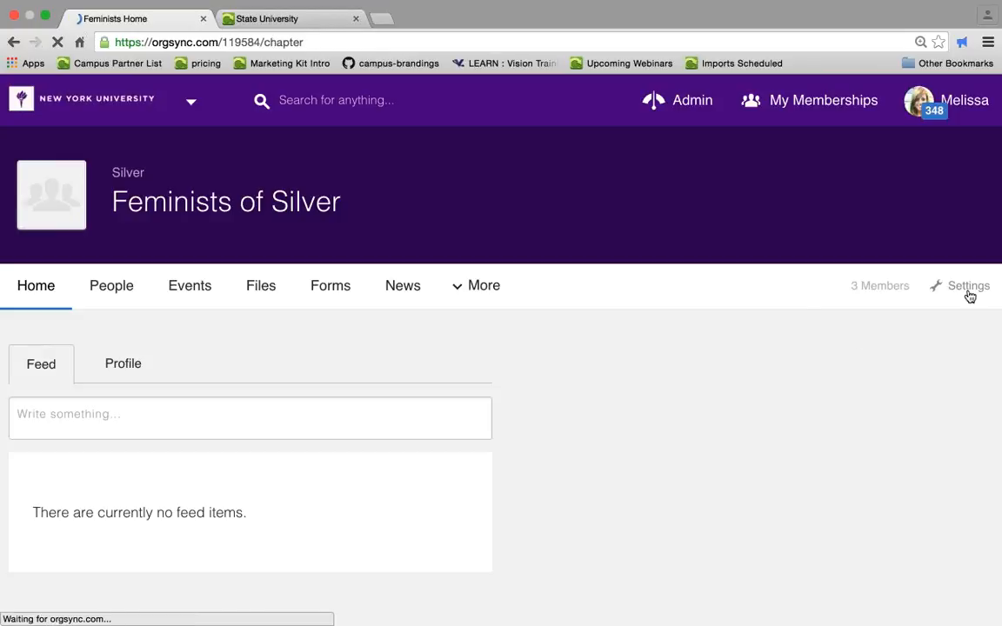
- Return to Browse Organizations and open the community's Service Opportunities page
click(965, 289)
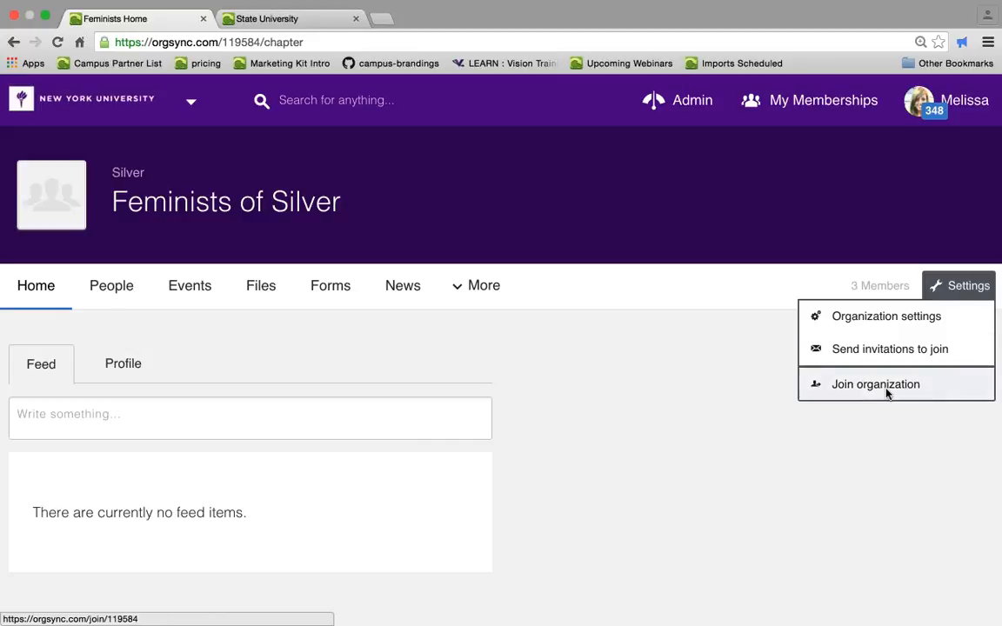
click(12, 42)
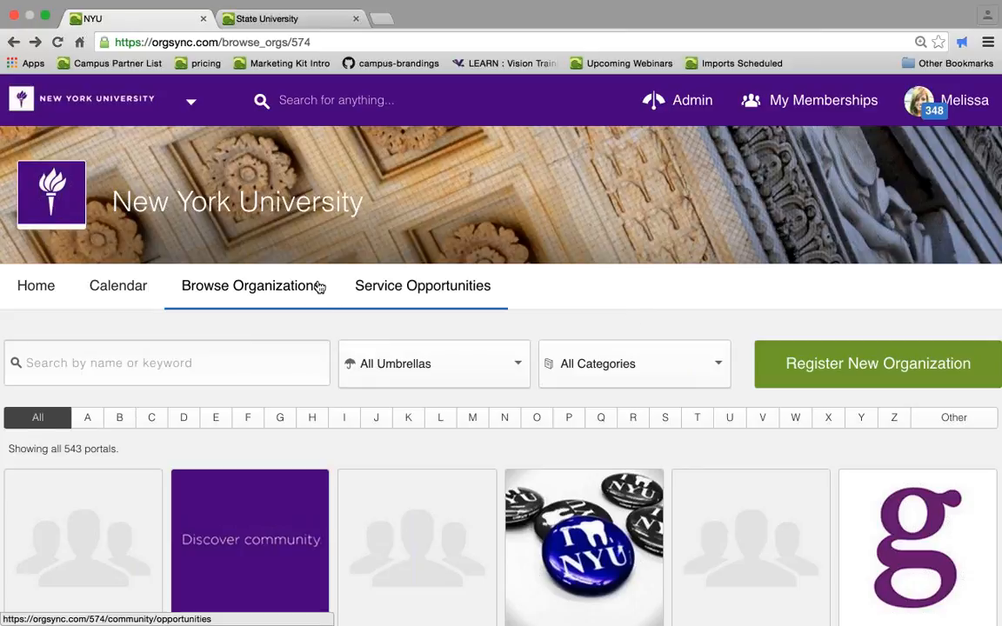
click(398, 294)
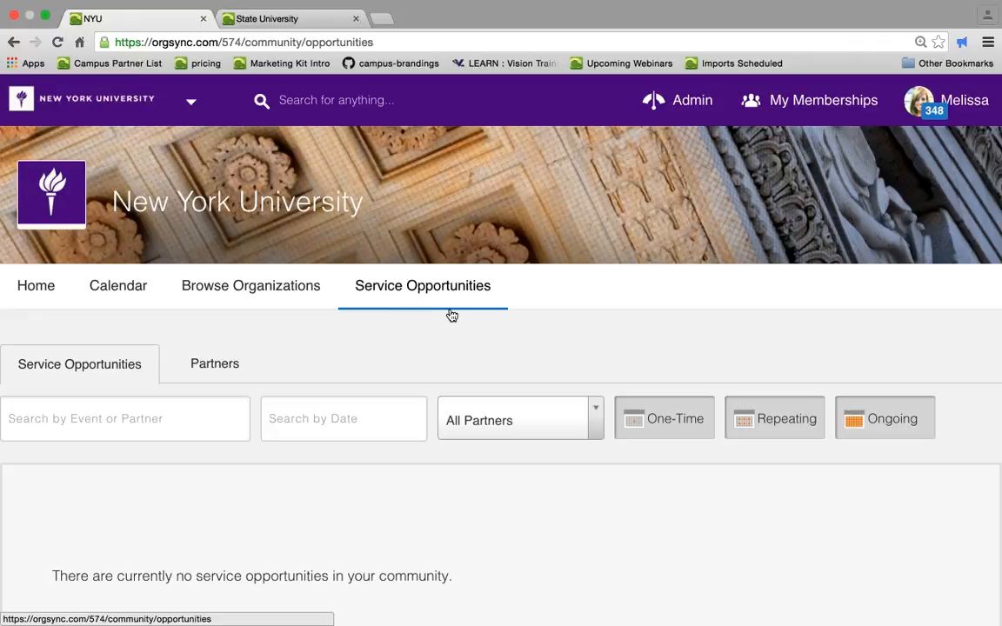
scroll(448, 300, down, 2)
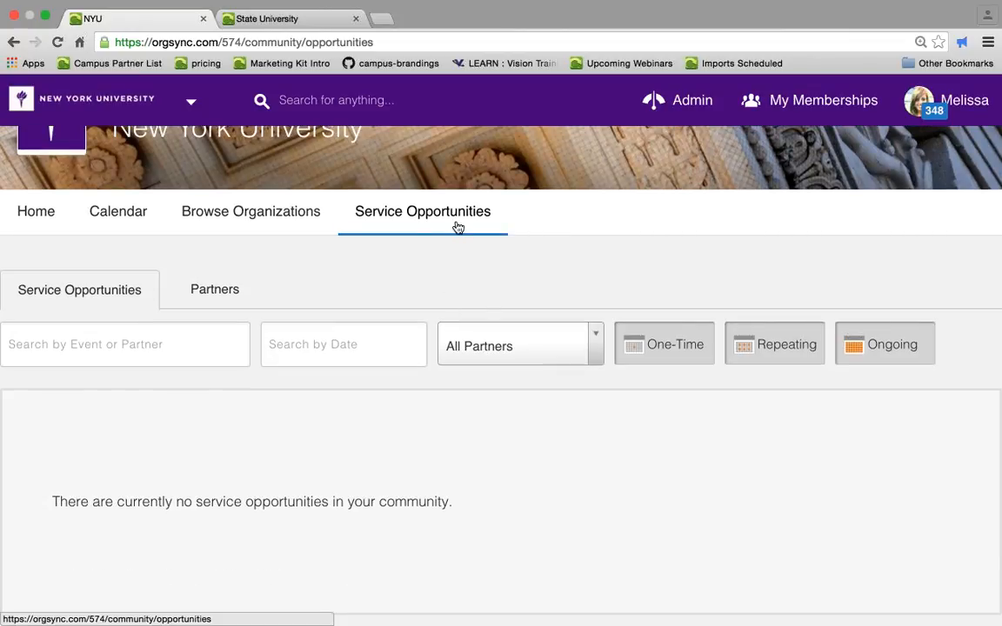
- Search the portal for "silver sch" and open the Silver School of Social Work portal
click(396, 114)
text(silv)
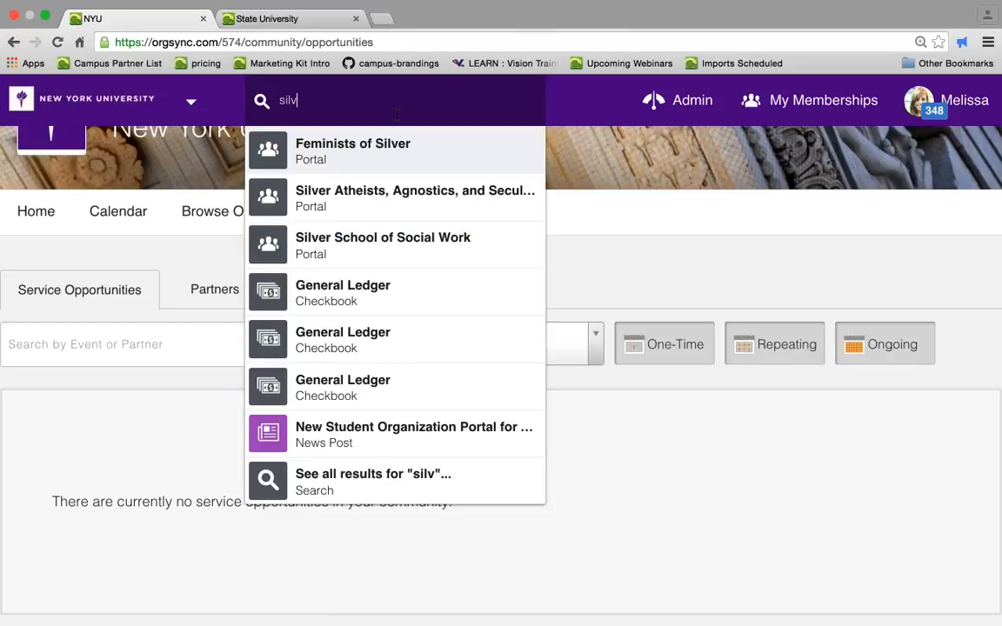
text(er s)
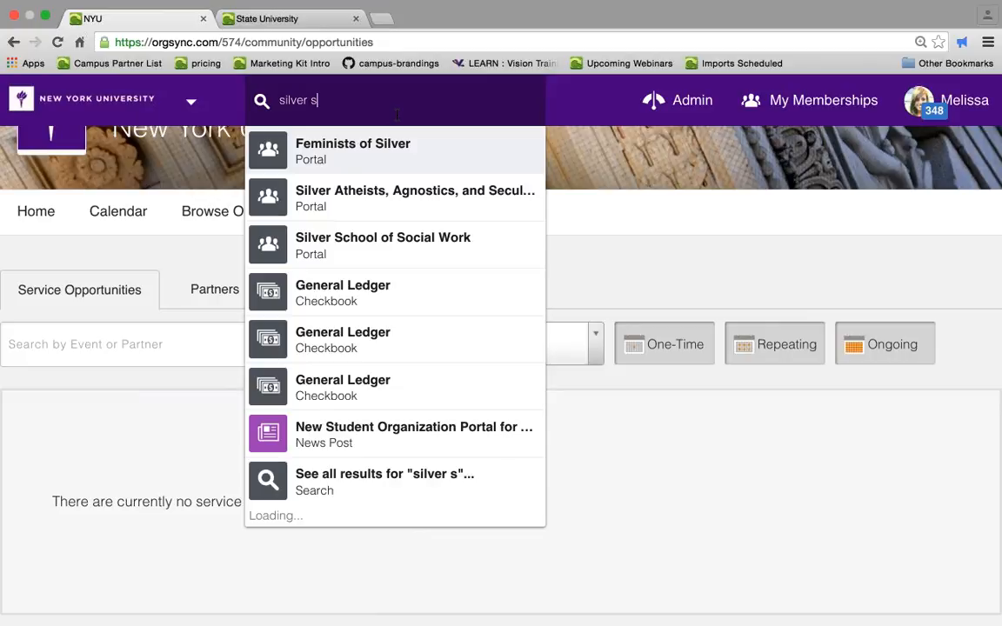
text(ch)
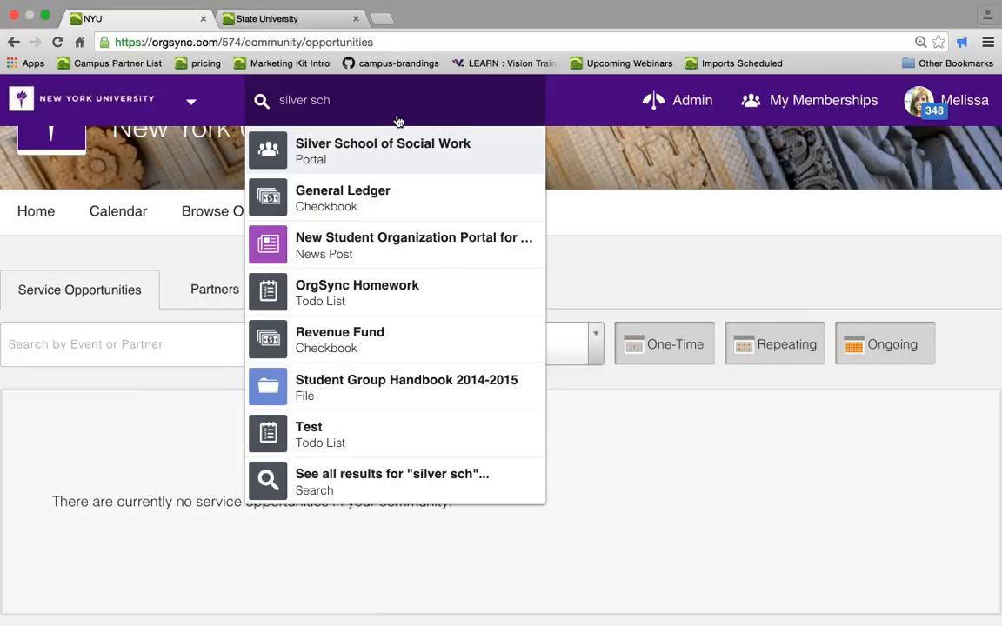
click(427, 162)
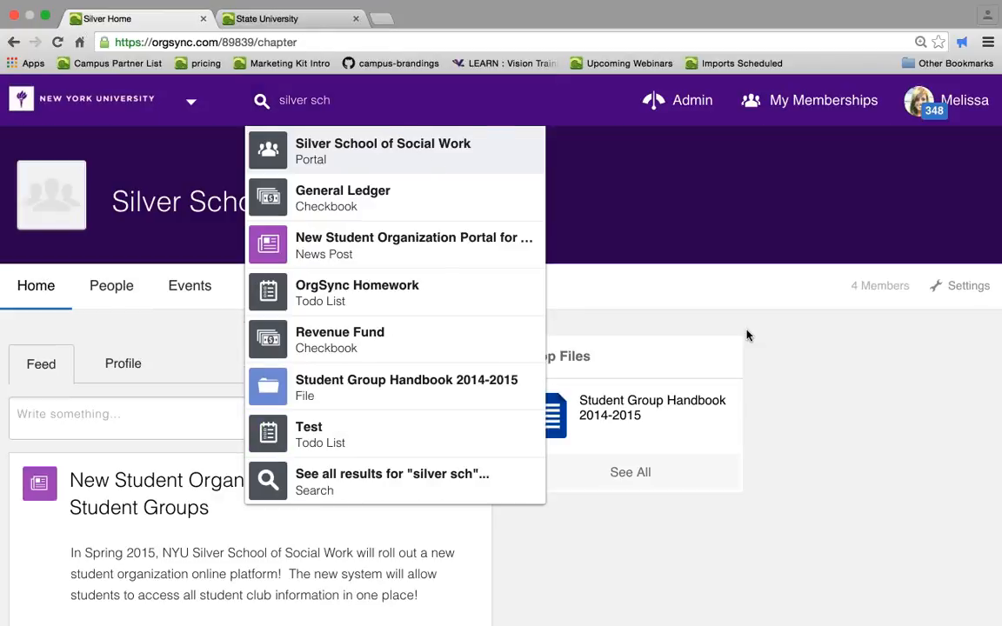
click(866, 361)
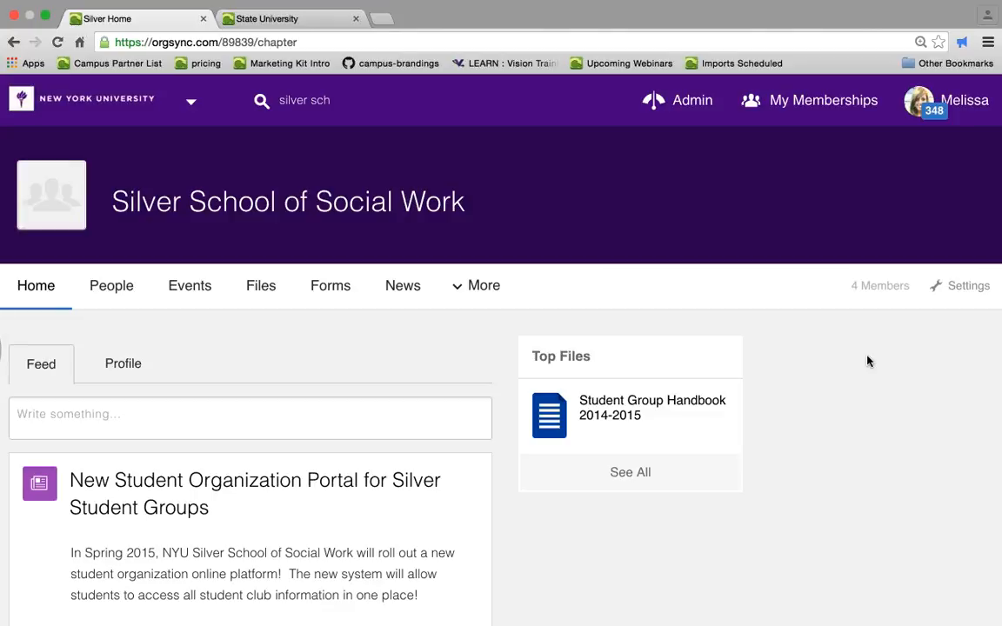
- Visit the Silver School of Social Work portal's Forms page and return to its Home page
scroll(867, 361, down, 3)
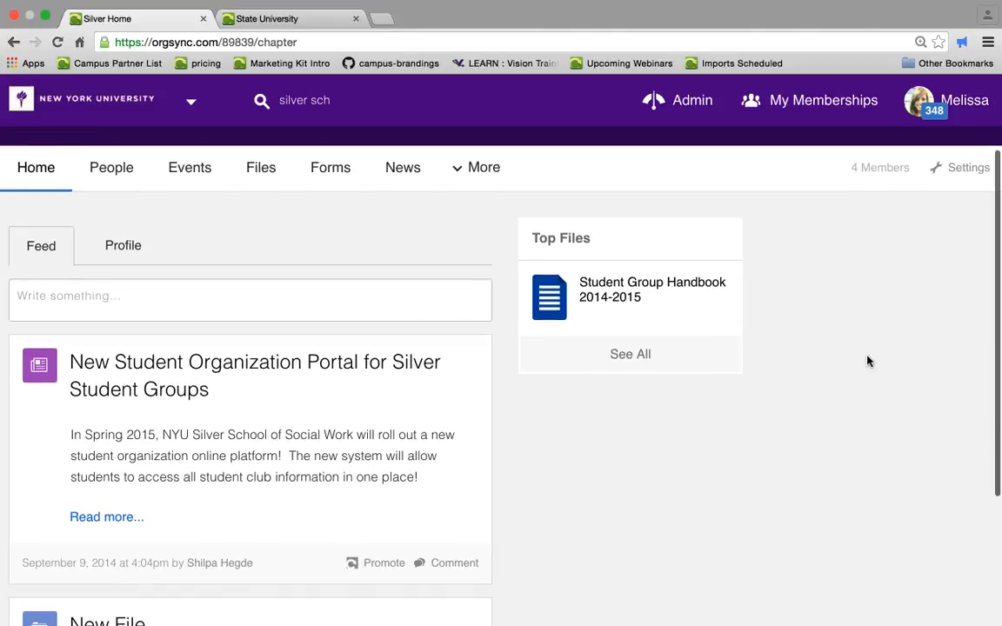
scroll(931, 385, up, 1)
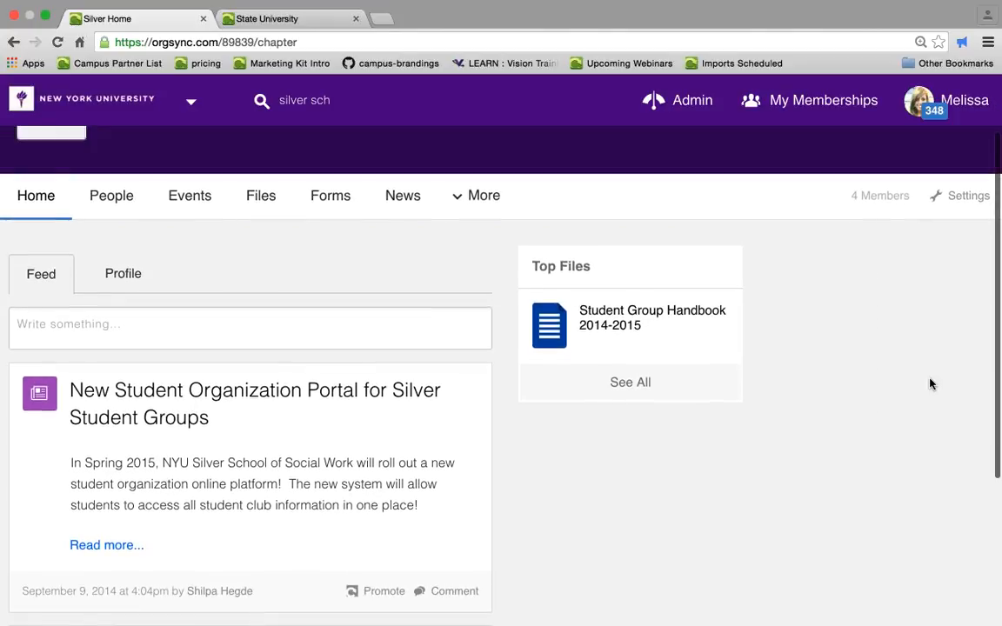
click(261, 200)
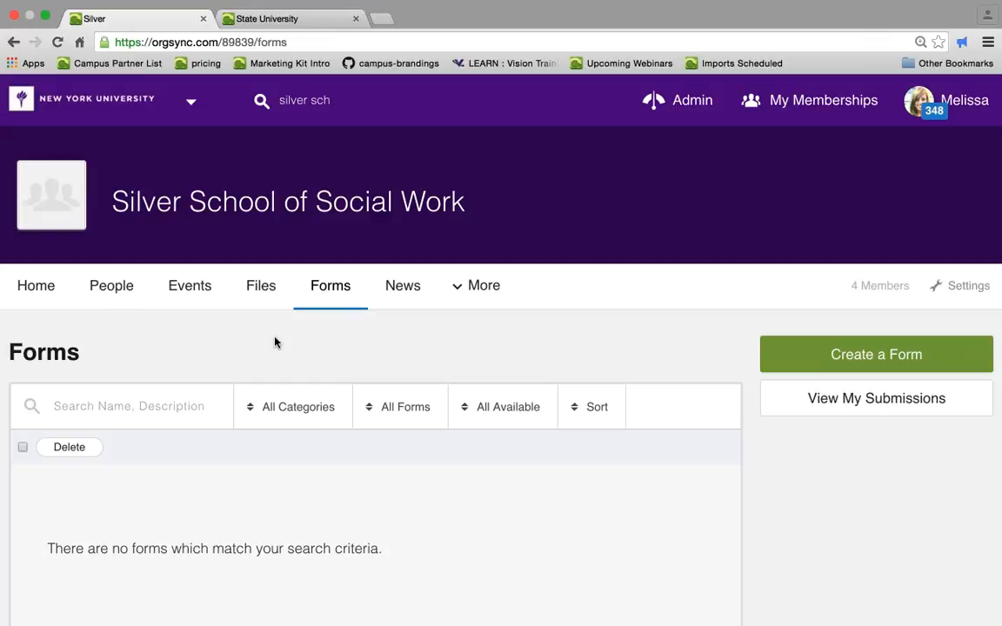
click(42, 289)
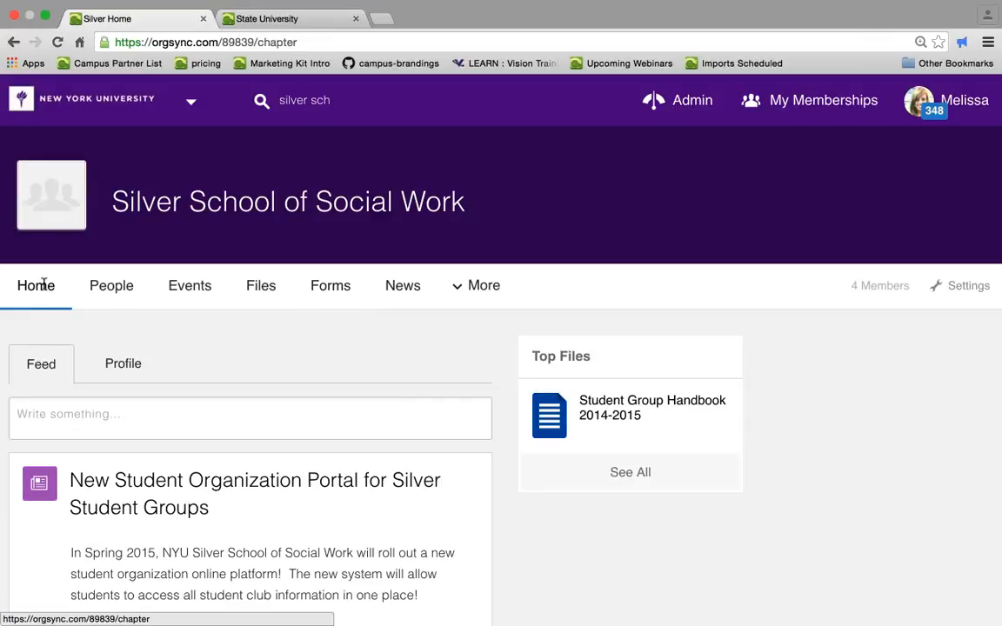
- Close the State University tab and open Student Government Association from My Memberships
click(356, 19)
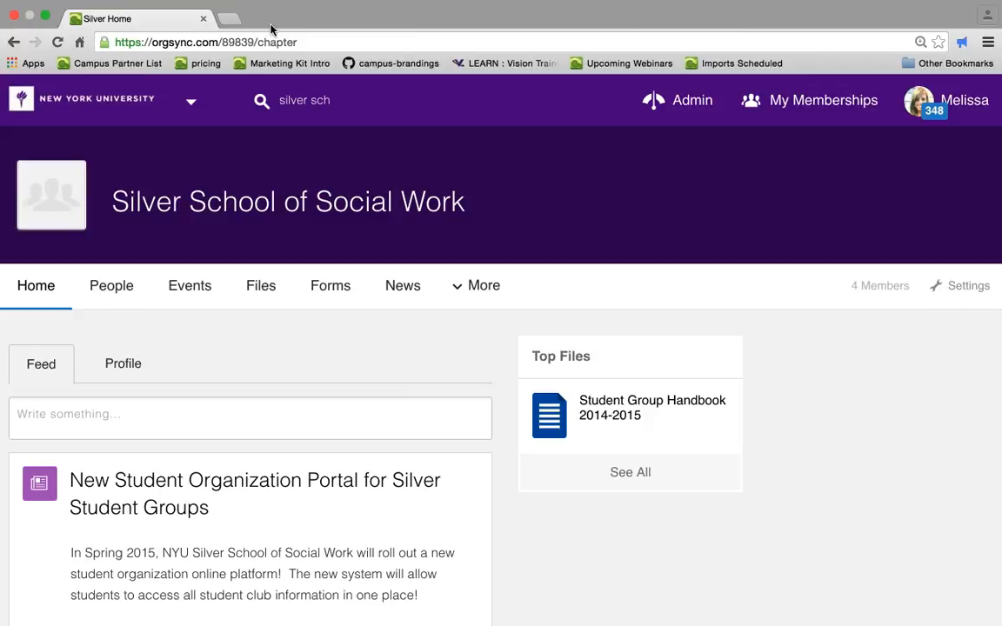
click(833, 102)
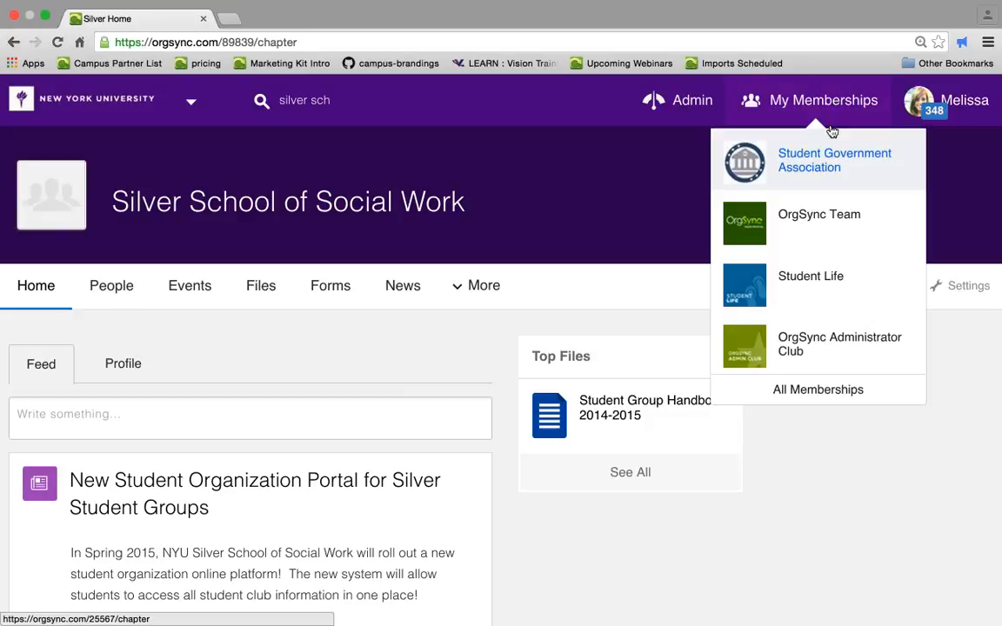
click(830, 172)
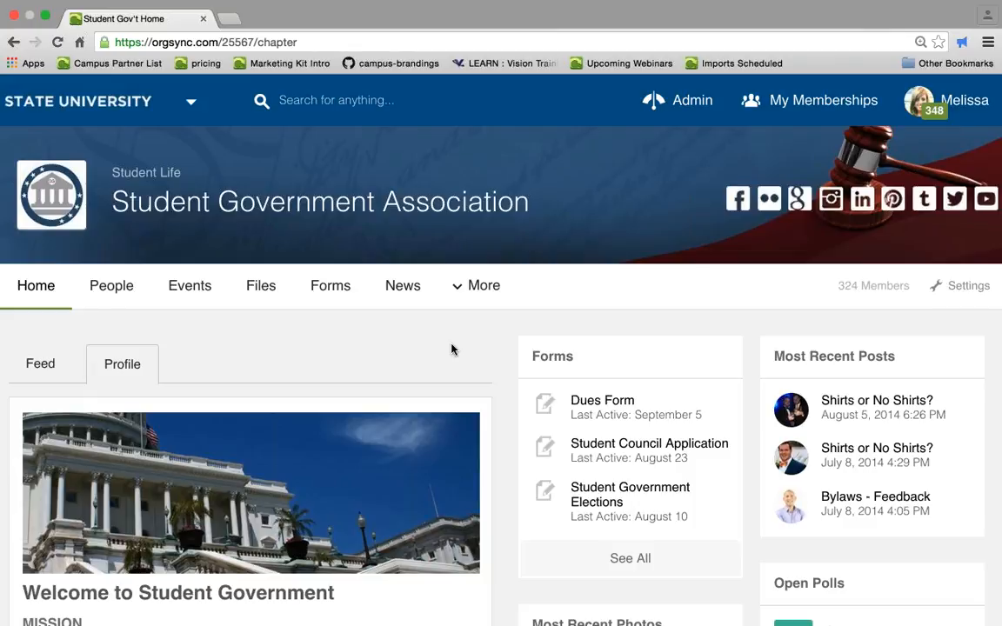
- Browse the Student Government Association home page, its More menu, and its Feed and Profile tabs
scroll(443, 348, down, 1)
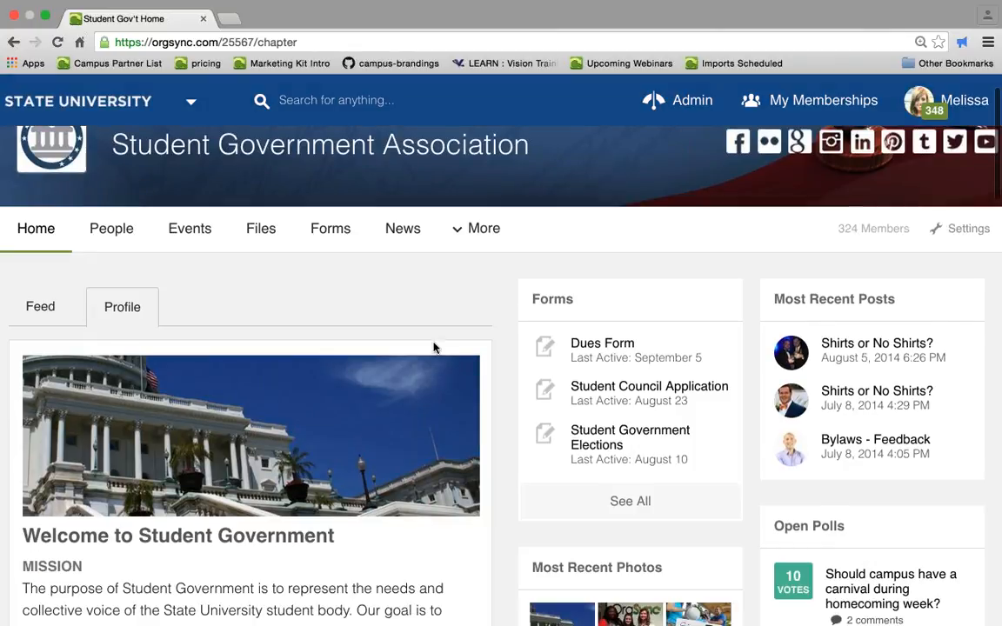
scroll(391, 311, down, 1)
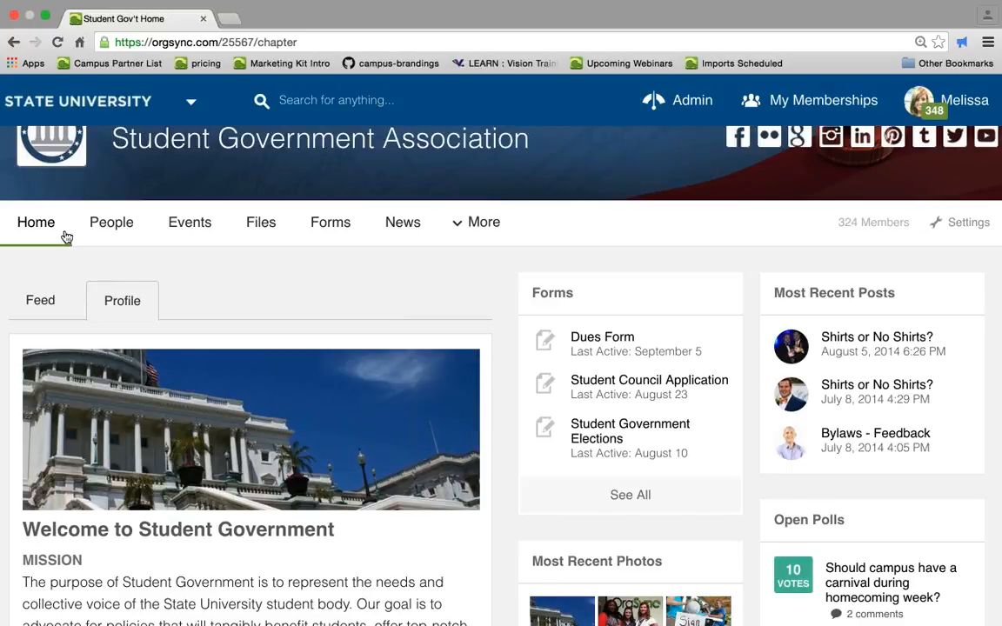
click(453, 236)
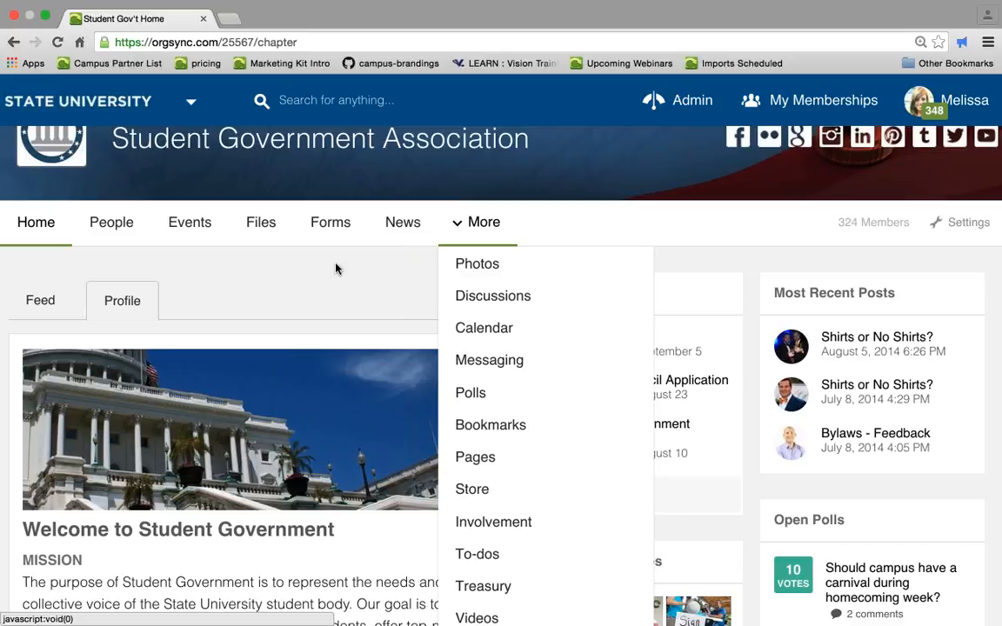
click(335, 269)
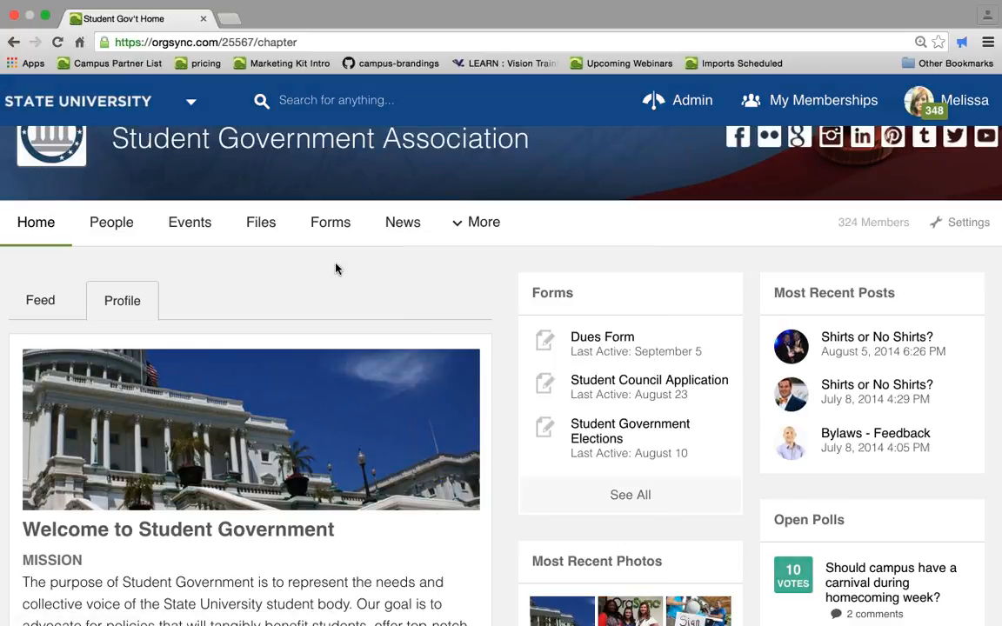
scroll(336, 270, down, 2)
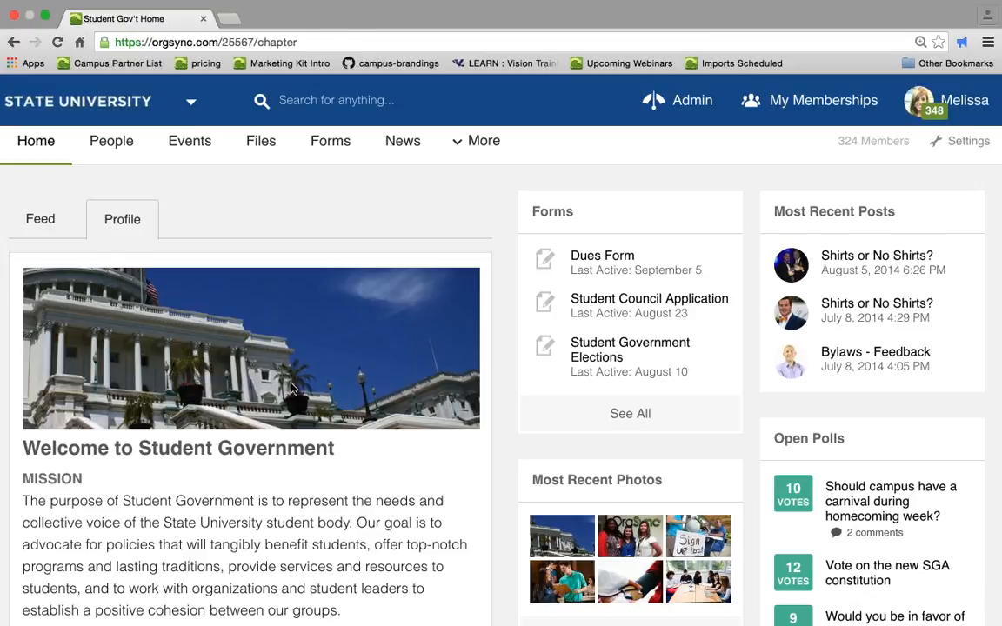
click(51, 227)
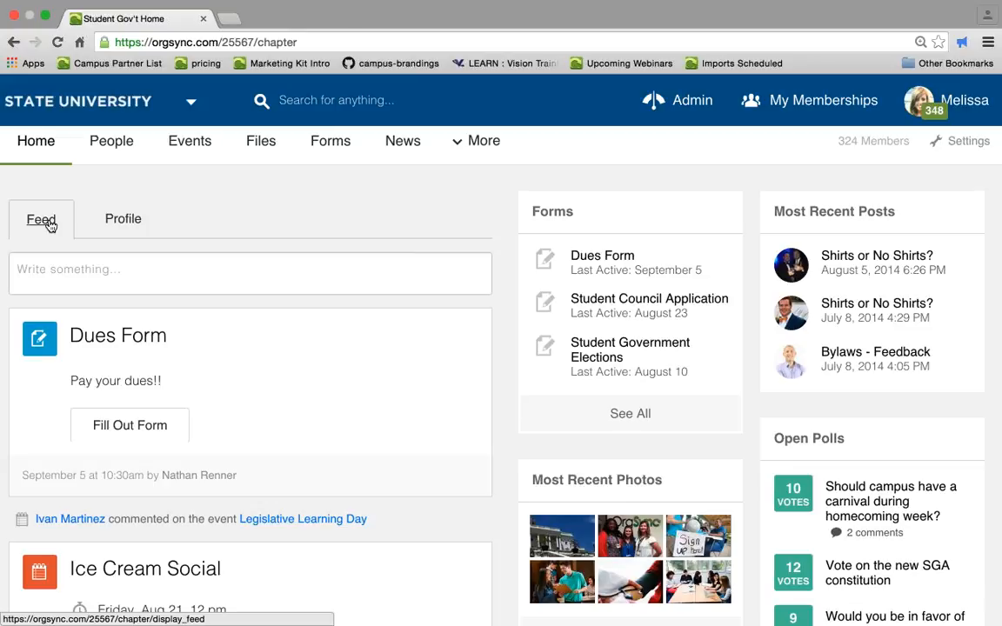
click(128, 225)
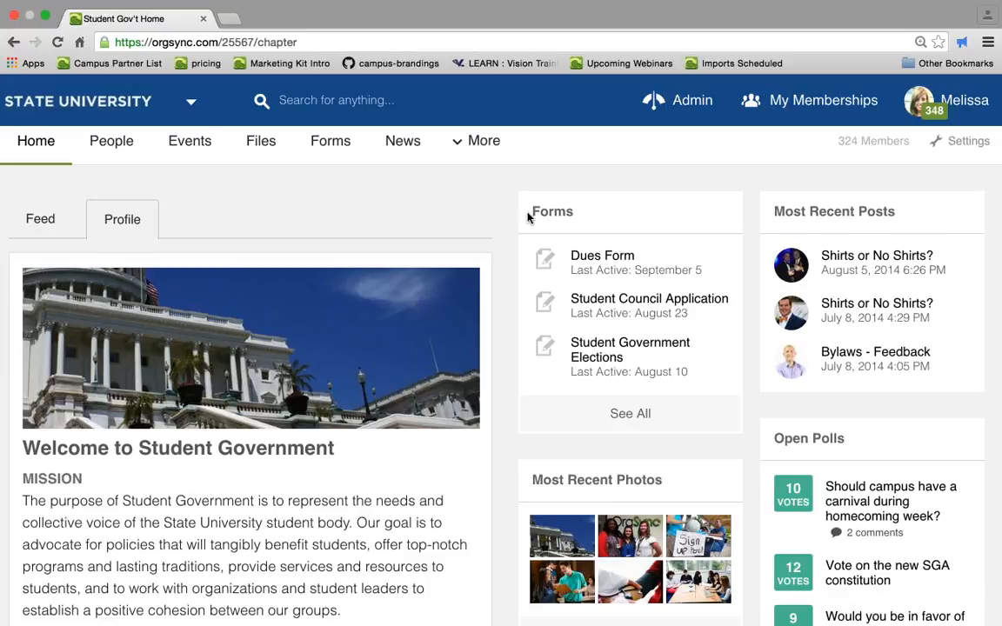
scroll(718, 452, down, 1)
scroll(718, 452, up, 1)
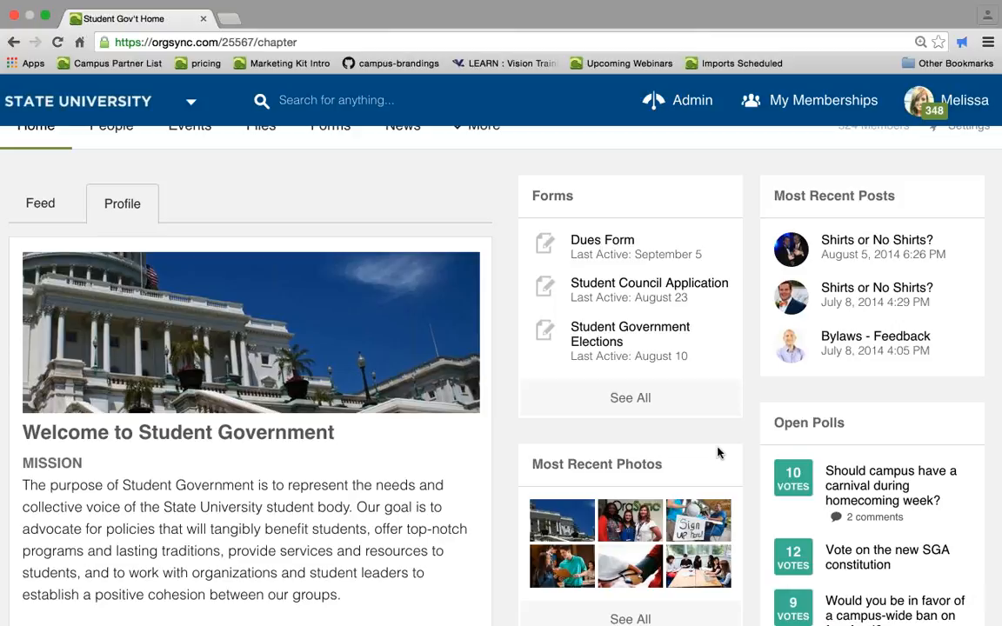
scroll(717, 453, up, 3)
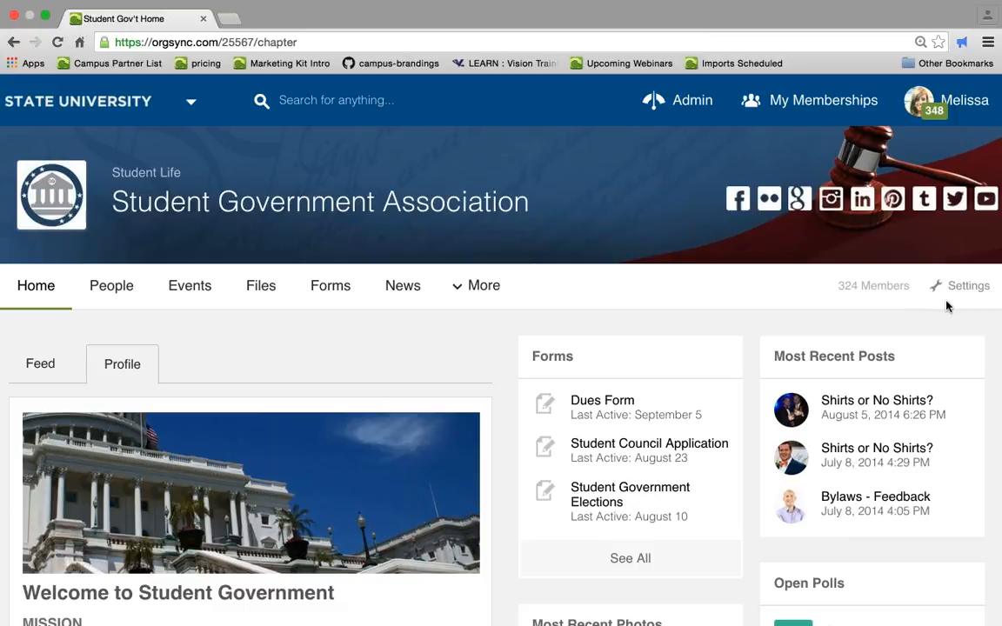
- Open the organization settings and scroll through the organization profile details
click(967, 288)
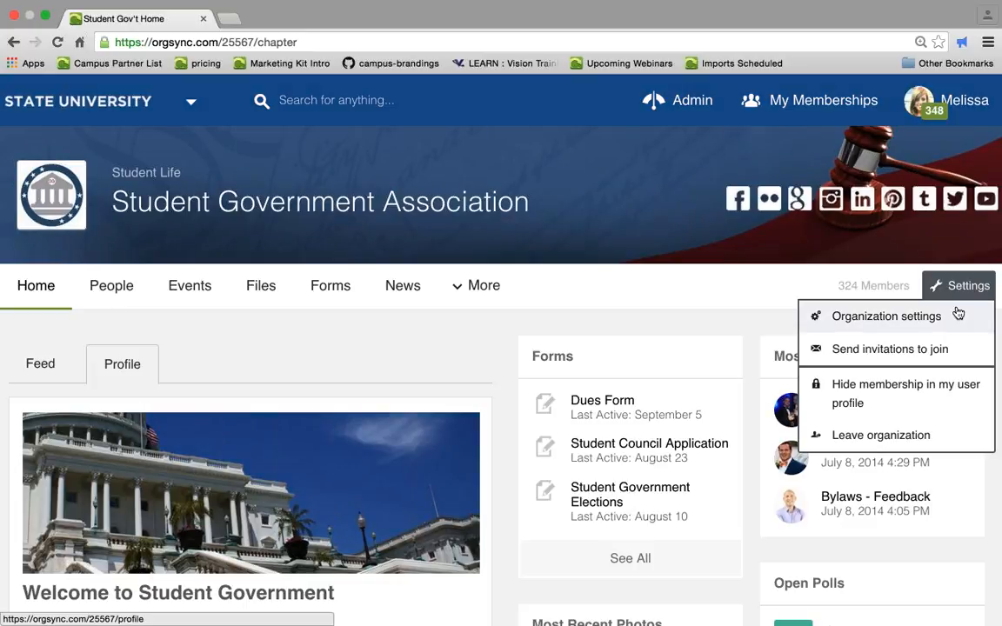
click(943, 317)
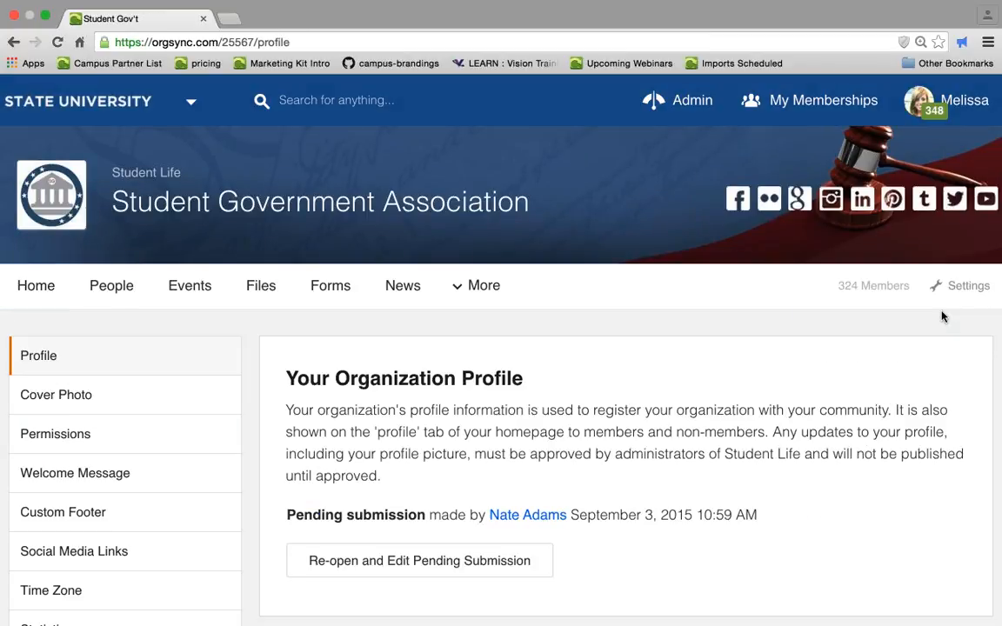
scroll(941, 317, down, 3)
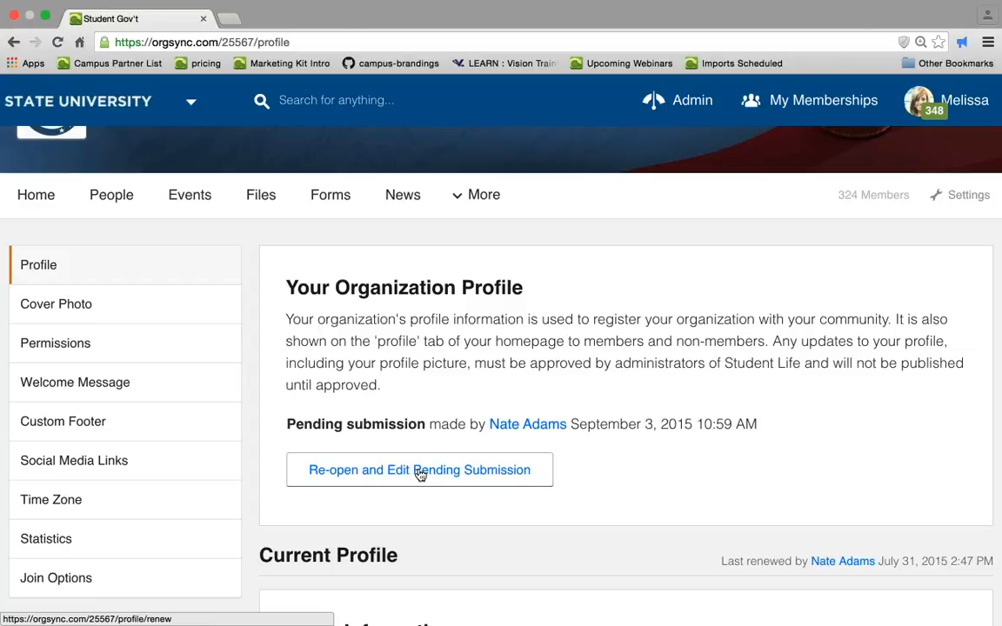
scroll(418, 474, down, 5)
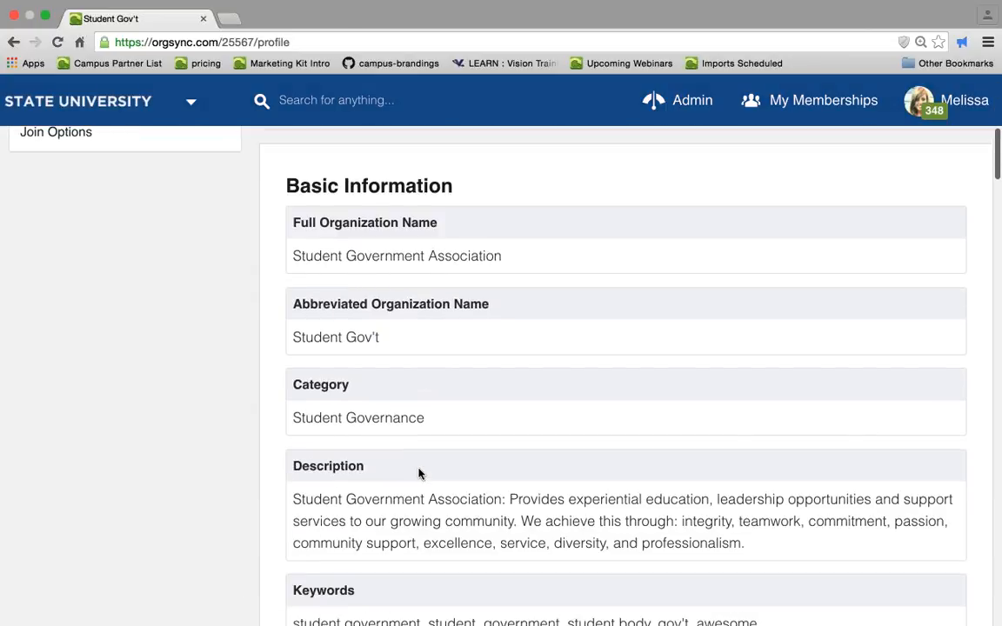
scroll(419, 474, up, 1)
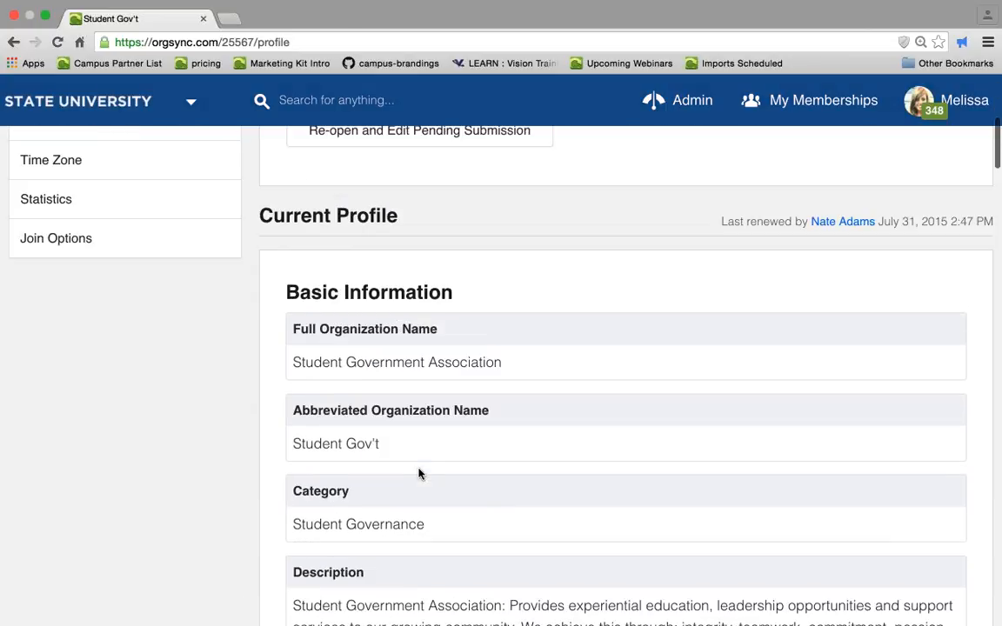
- Review the current profile's names, category, description, keywords, website and uploaded picture, then return to the page top
scroll(418, 474, down, 1)
scroll(418, 474, down, 2)
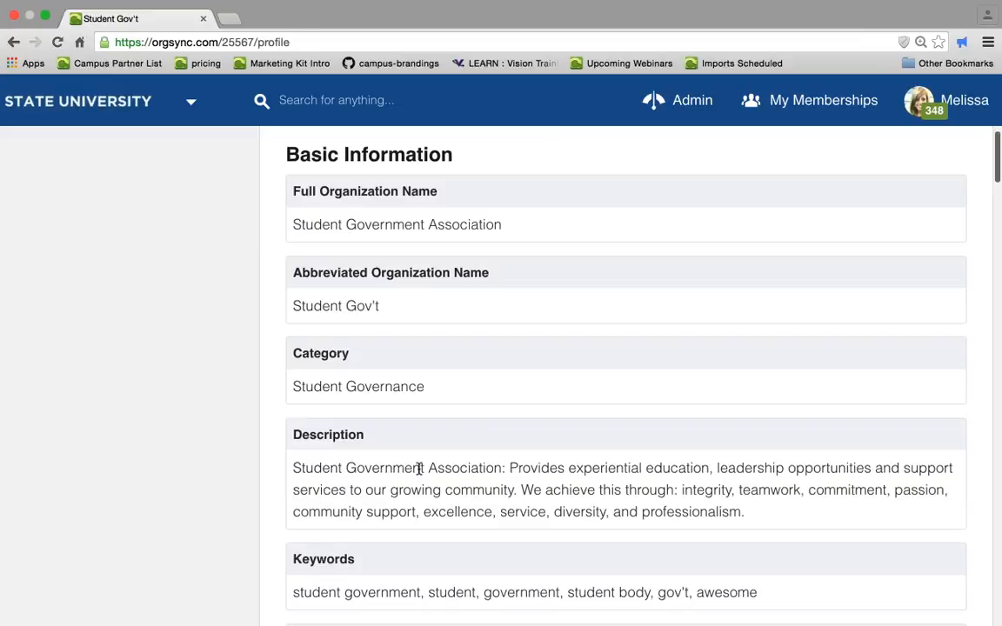
scroll(418, 474, down, 2)
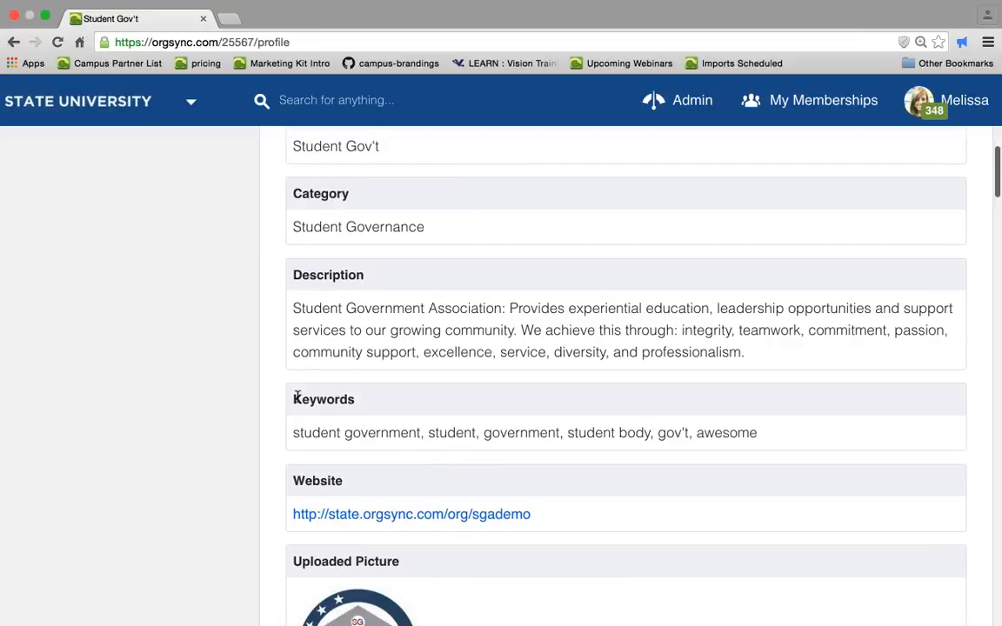
drag(496, 422, 623, 432)
click(657, 467)
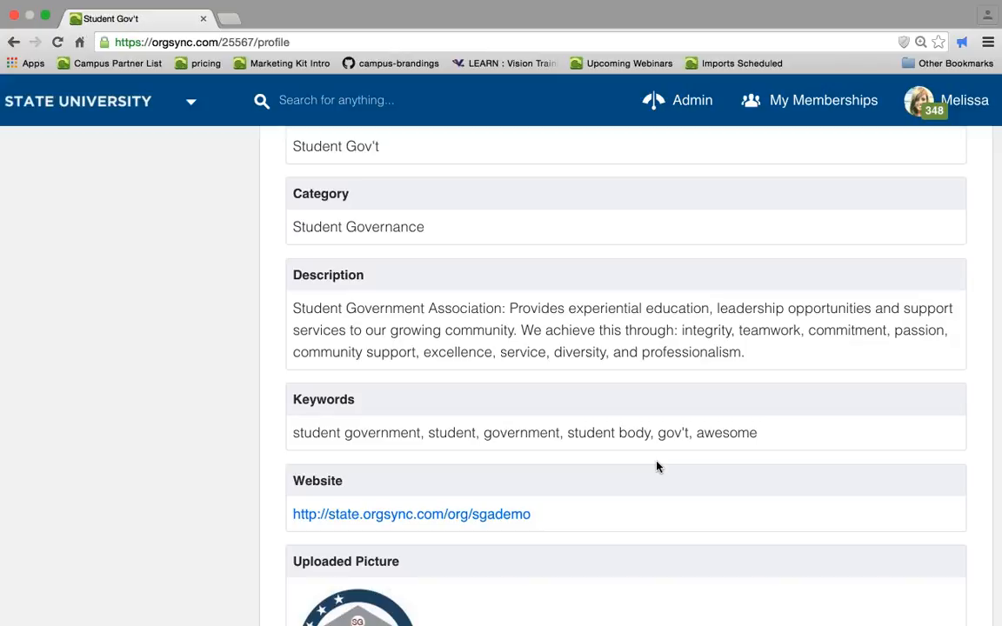
scroll(657, 467, down, 5)
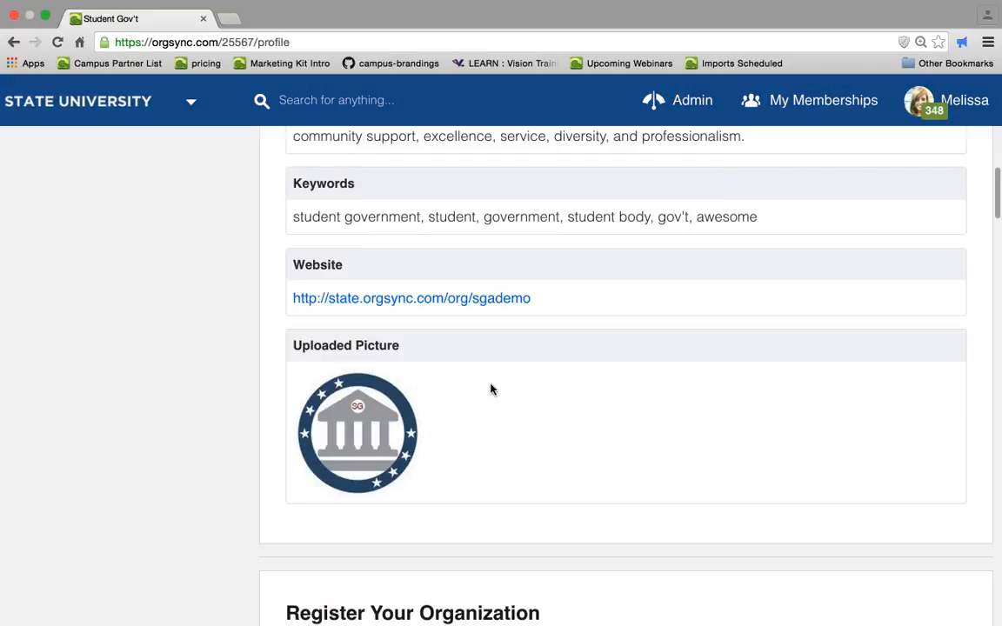
scroll(490, 388, up, 8)
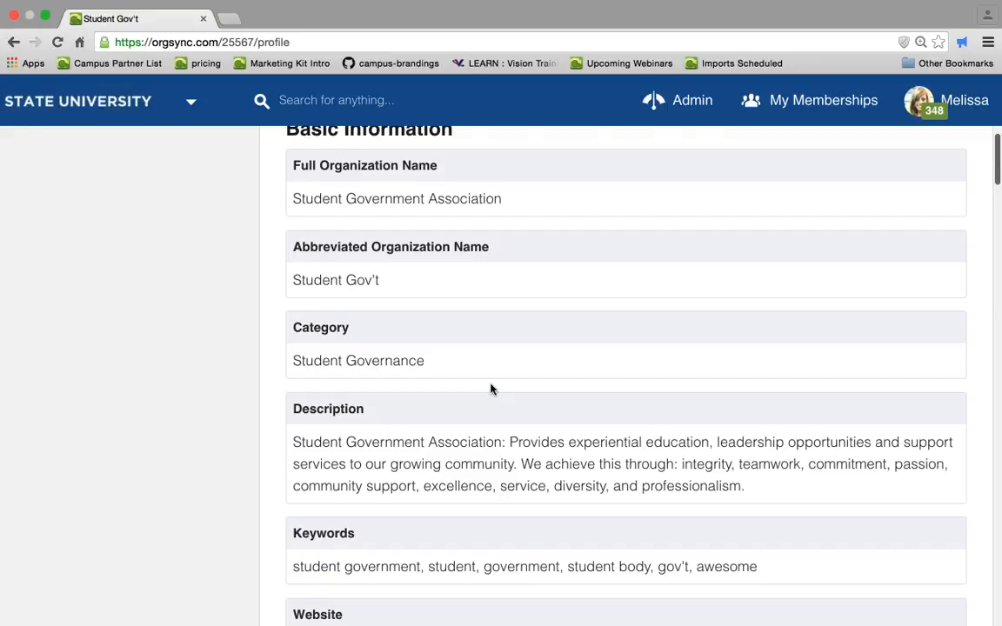
scroll(491, 389, up, 3)
scroll(492, 390, up, 4)
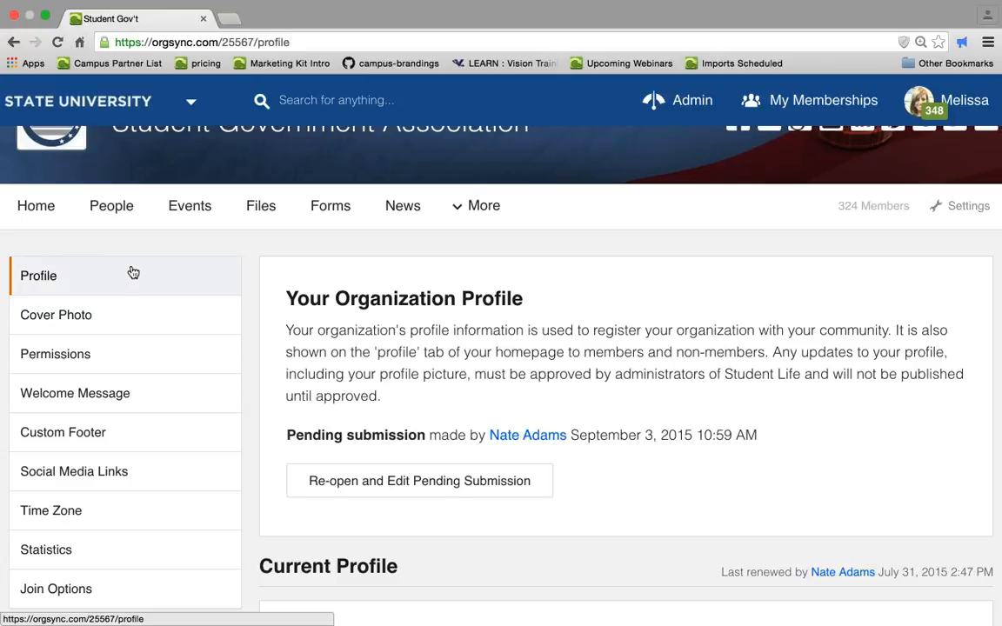
scroll(448, 204, up, 2)
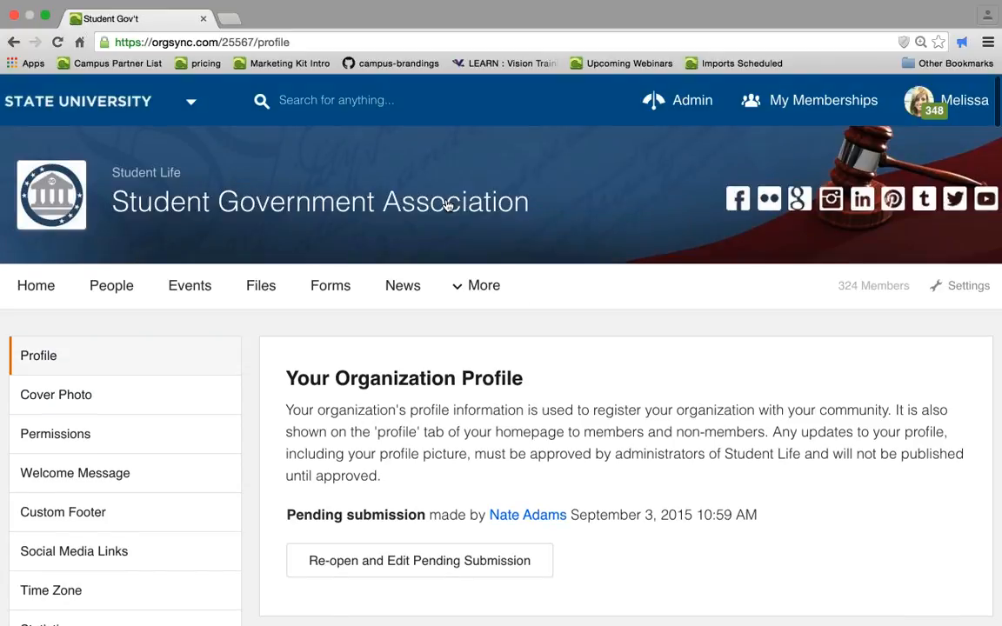
- Open the Cover Photo settings and highlight the recommended image size and file type note
click(125, 390)
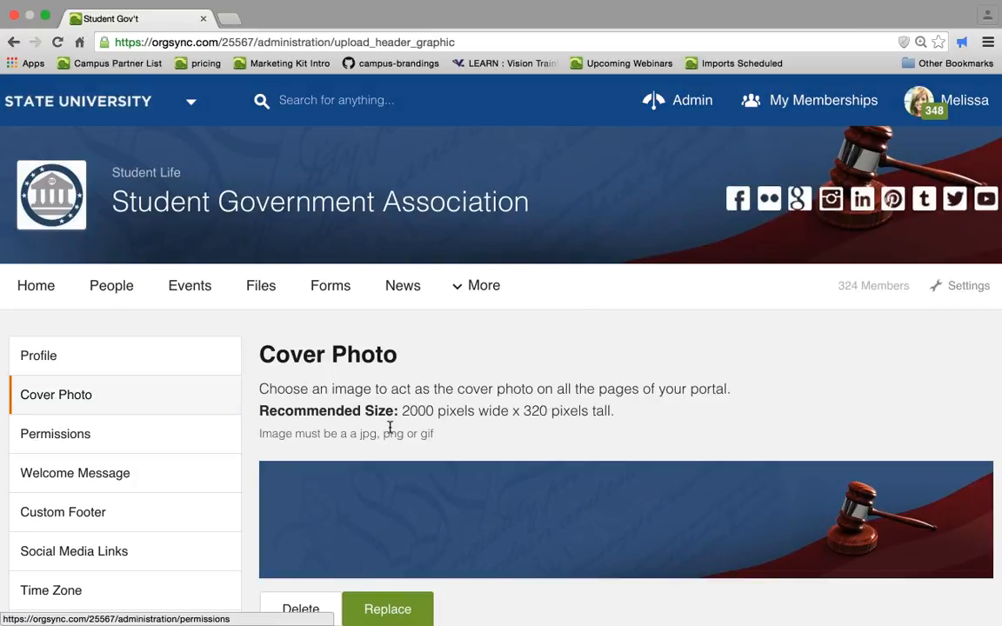
drag(398, 416, 587, 423)
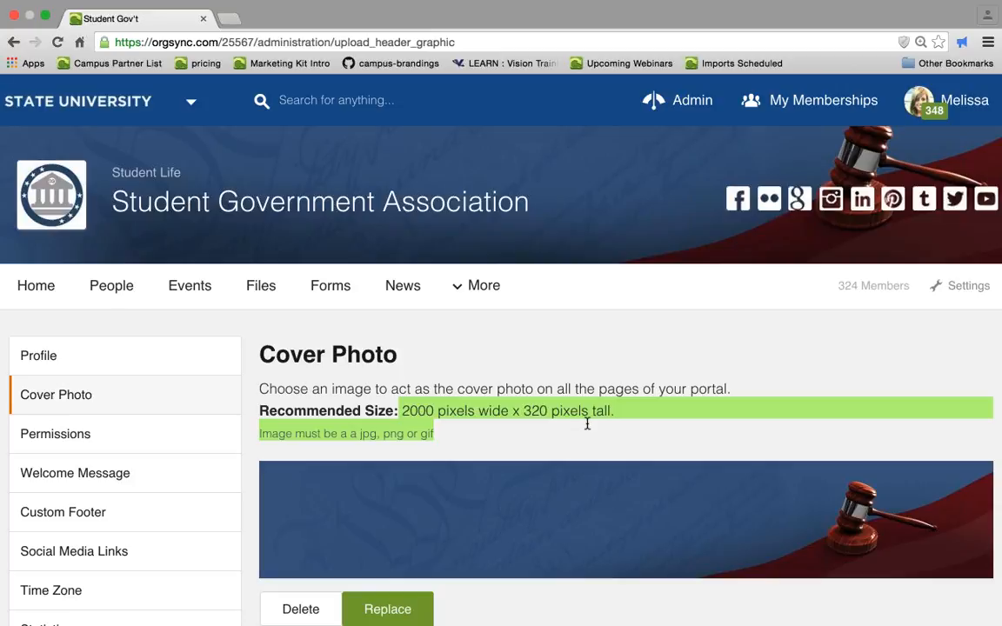
click(587, 423)
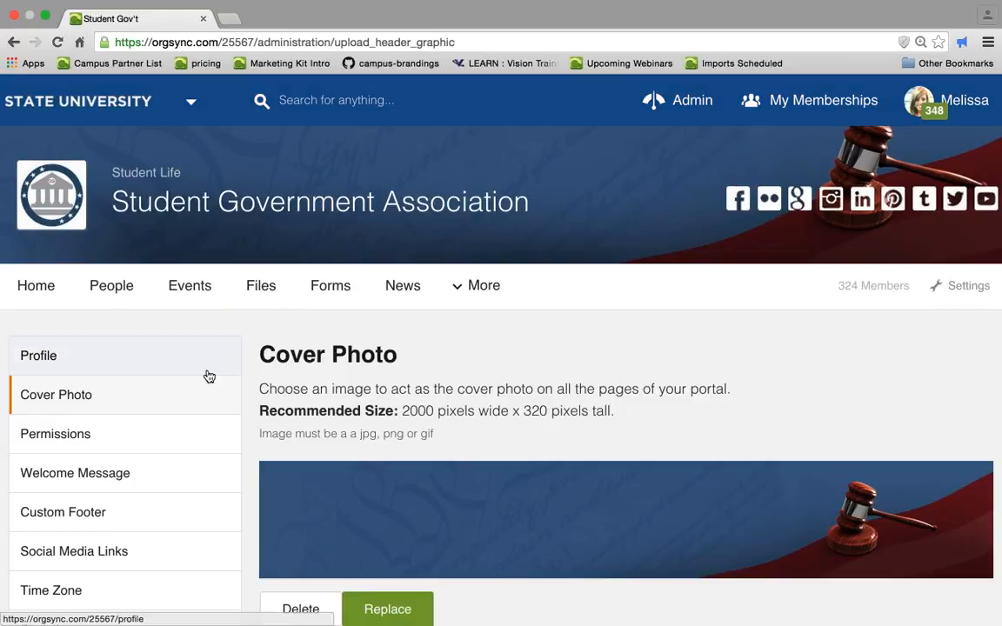
- Open the Welcome Message settings and scroll through the custom welcome message editor
scroll(208, 376, down, 3)
click(131, 341)
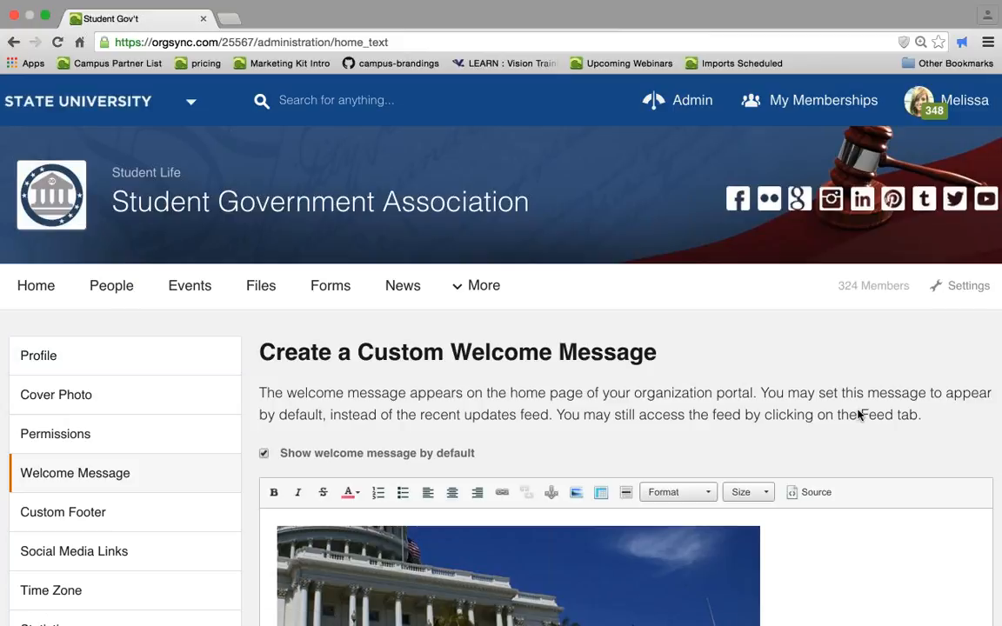
scroll(859, 415, down, 5)
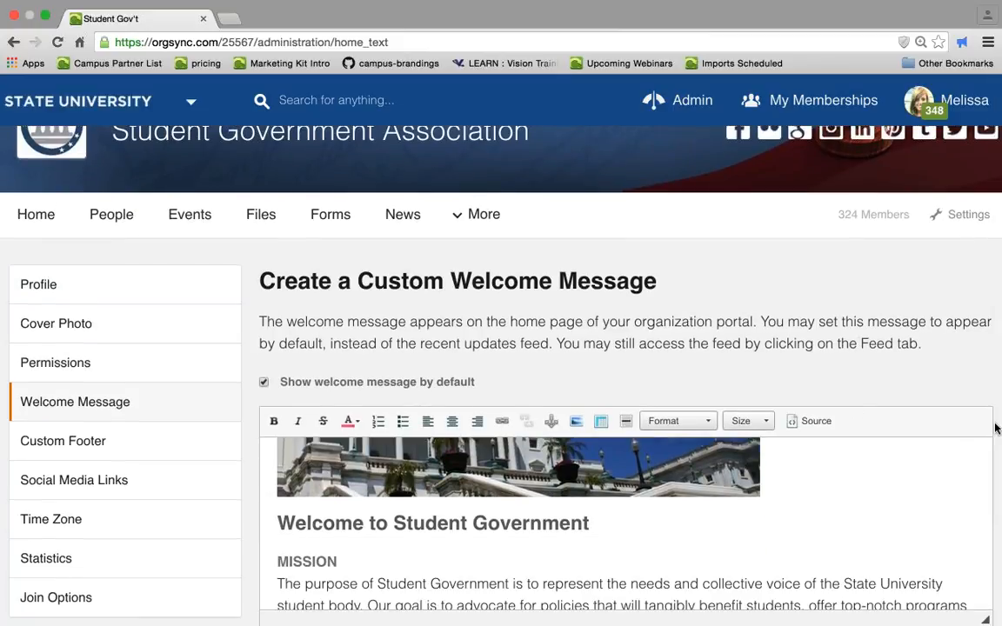
scroll(997, 427, down, 3)
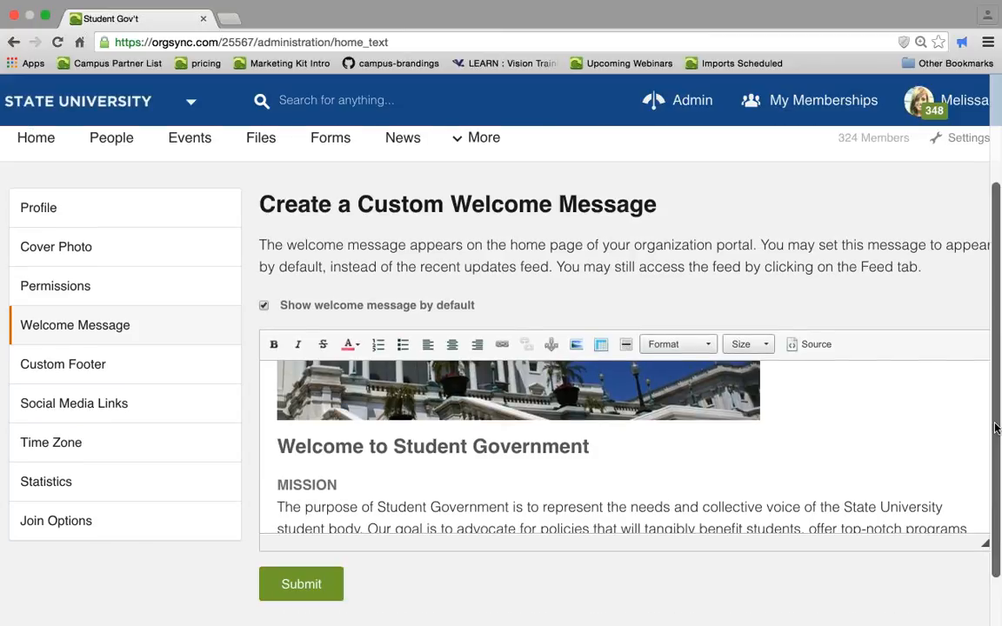
scroll(996, 428, down, 3)
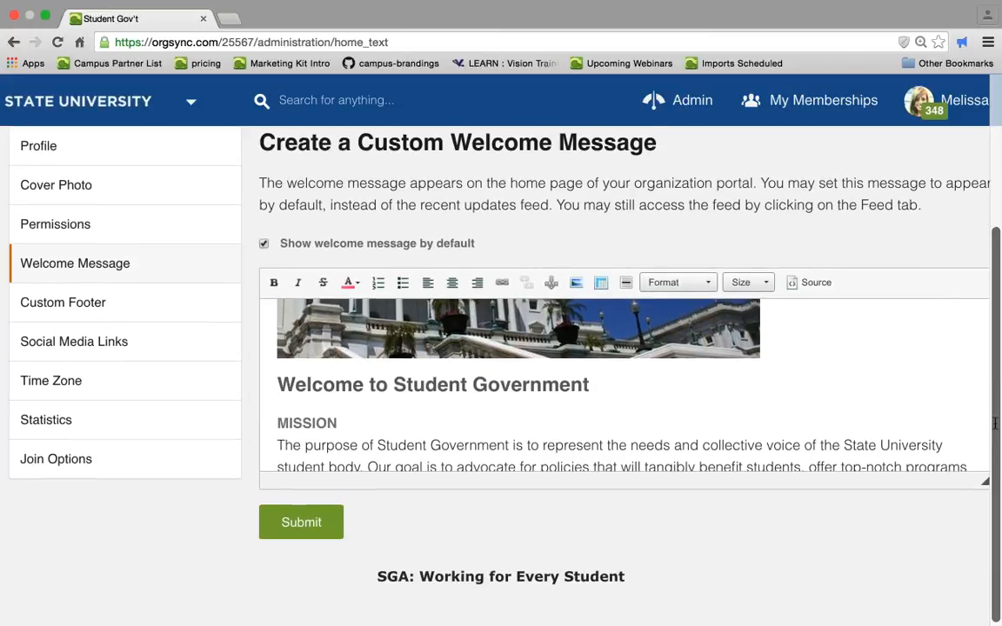
scroll(995, 423, down, 5)
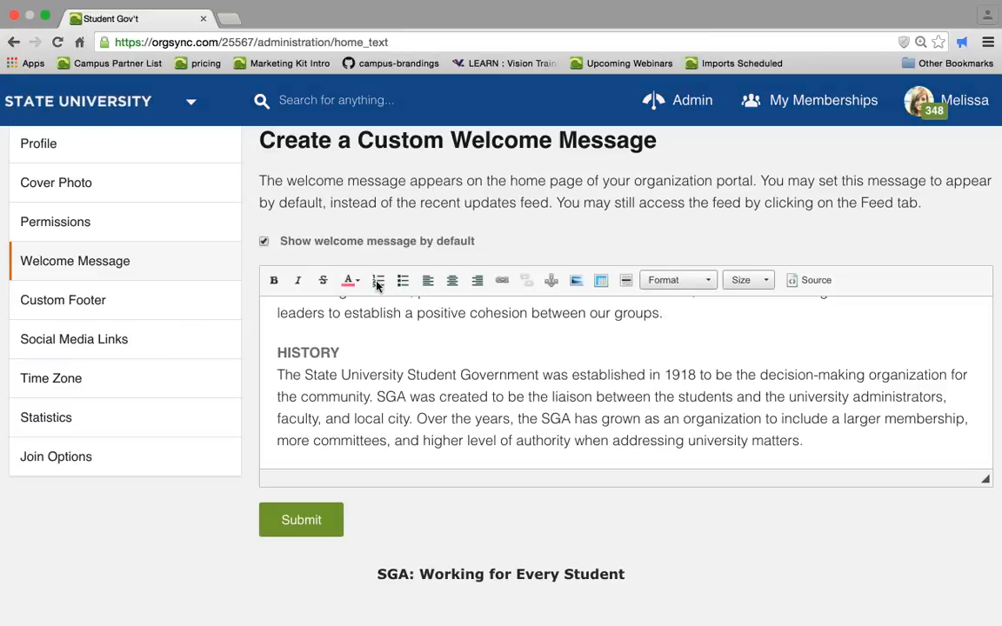
- Open the Custom Footer settings, then the Social Media Links settings
click(144, 319)
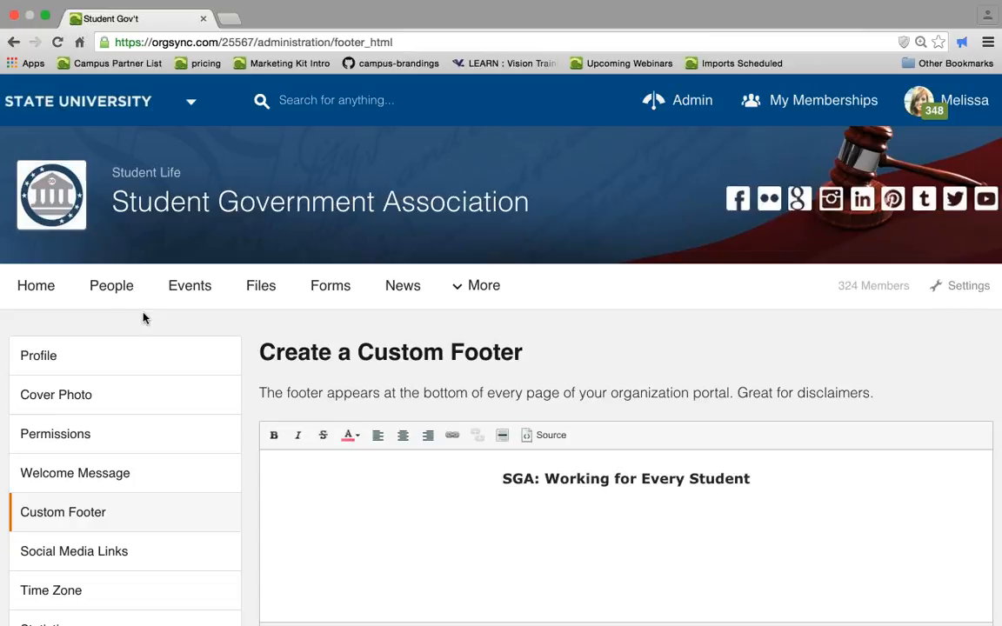
scroll(145, 320, down, 3)
click(119, 422)
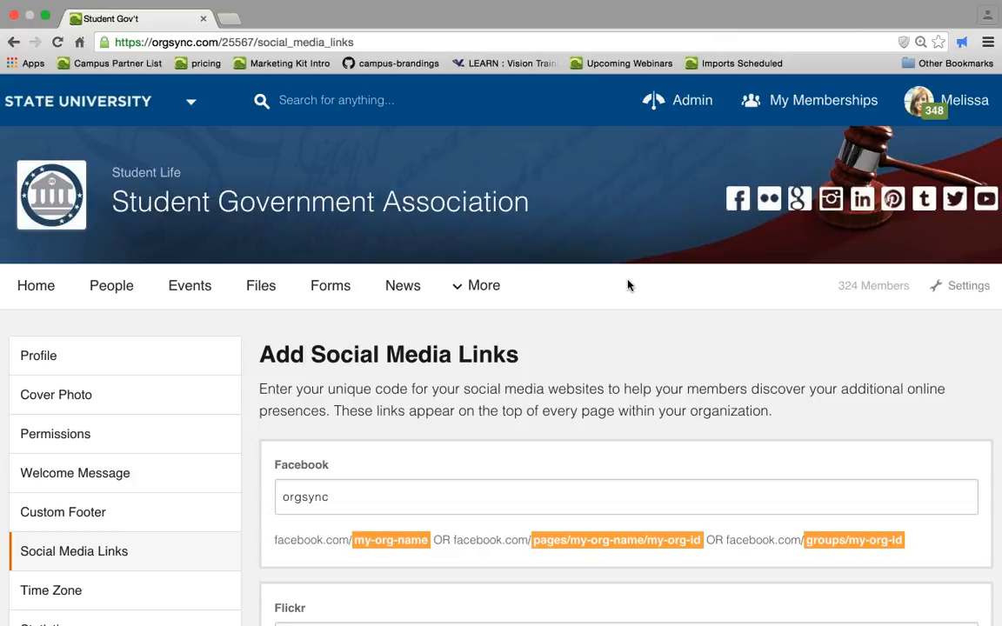
scroll(179, 508, down, 3)
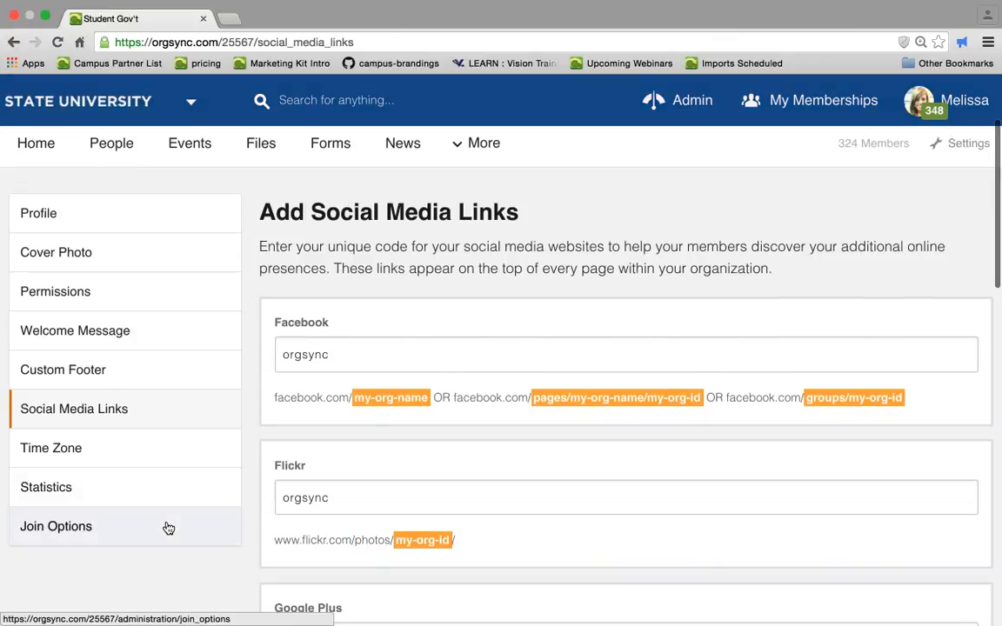
- Open Join Options and review the default group and how users join the portal
click(169, 528)
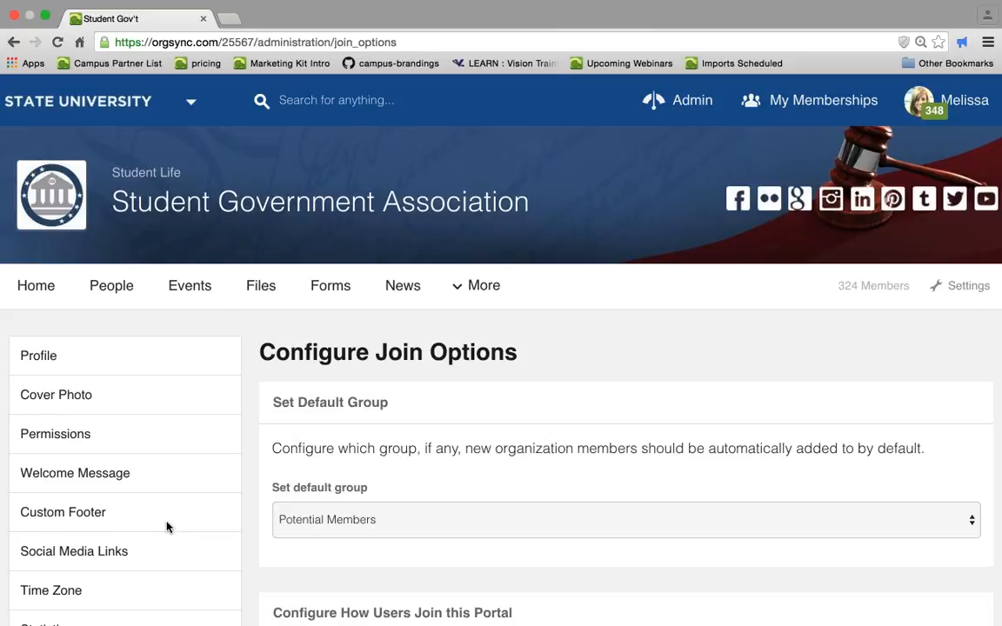
scroll(168, 527, down, 3)
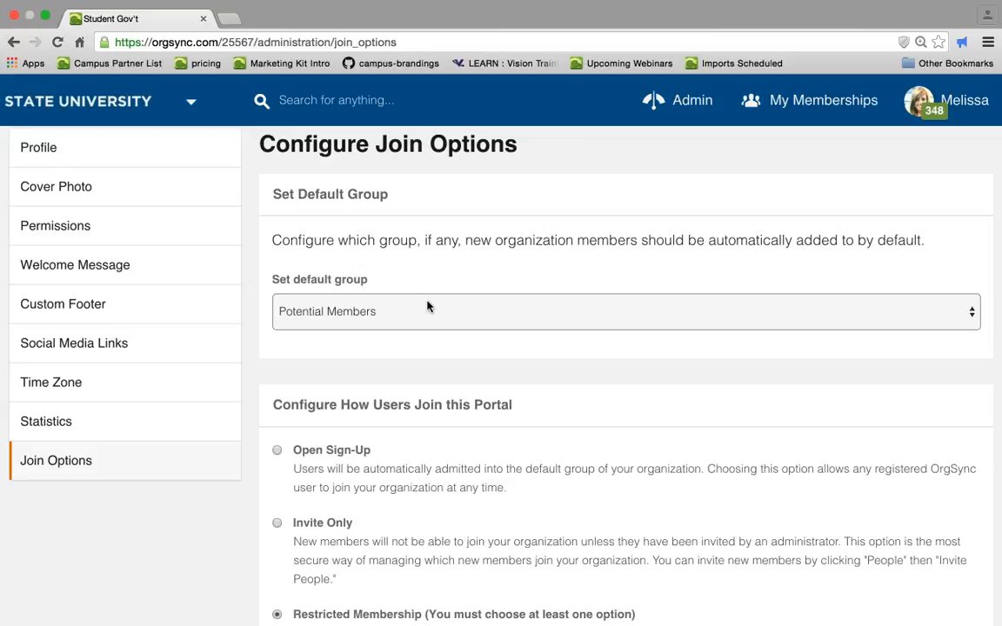
scroll(427, 306, down, 5)
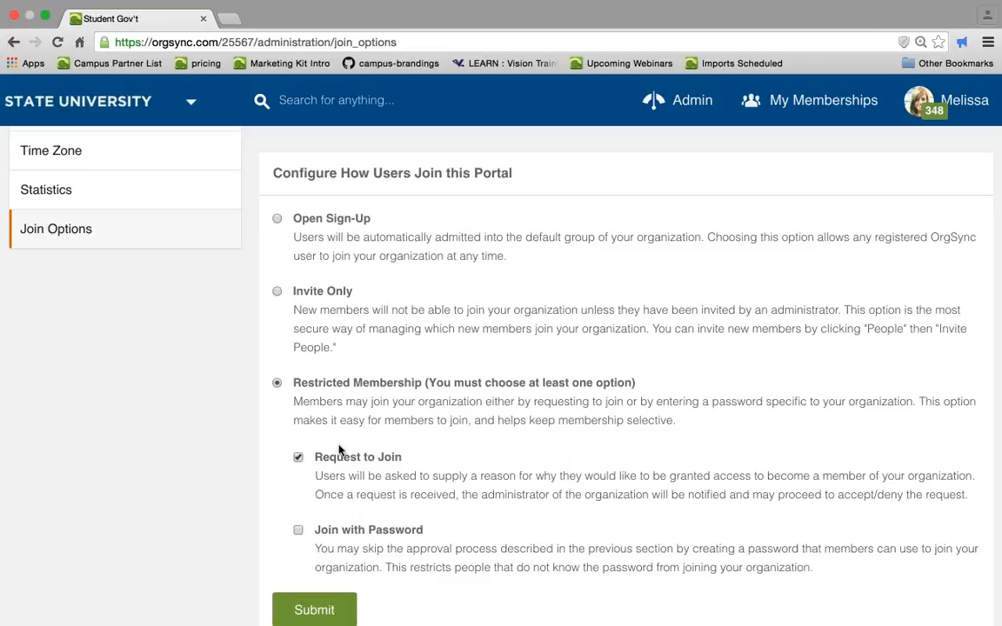
scroll(339, 449, up, 5)
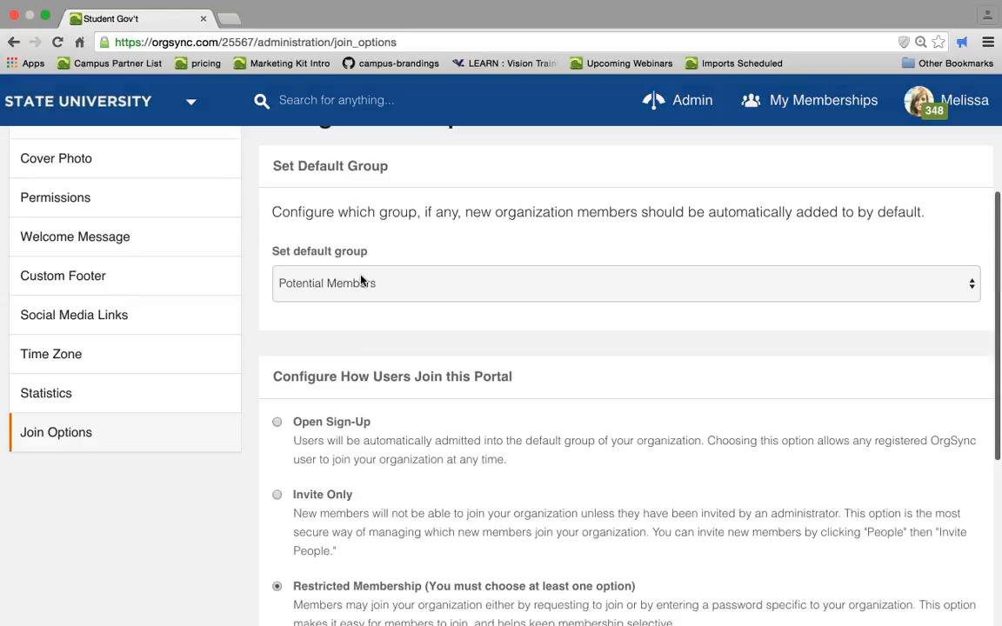
scroll(360, 295, up, 1)
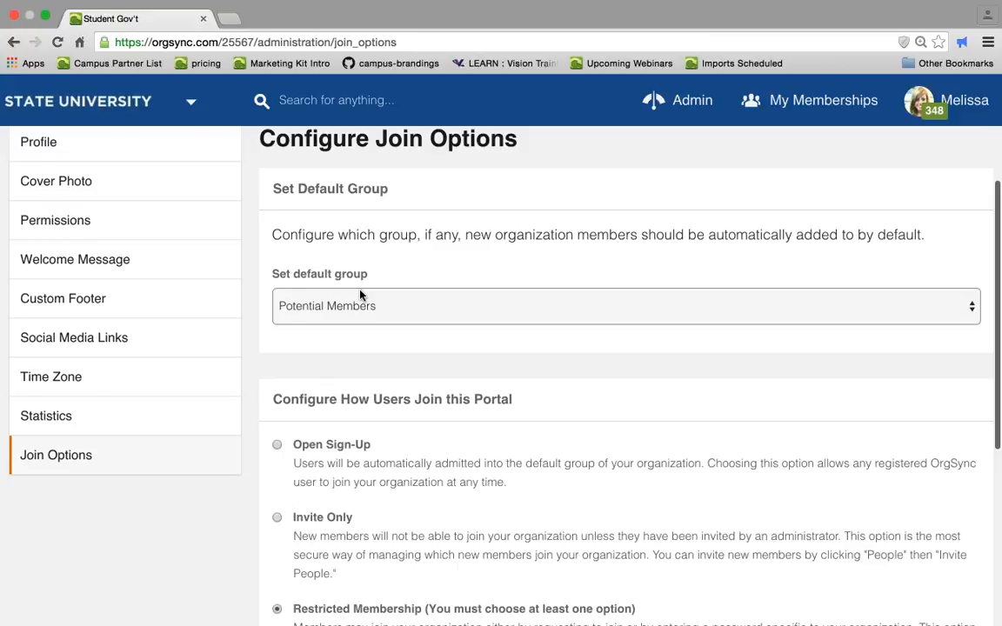
scroll(360, 290, up, 4)
- Open the organization's People page and switch the sidebar to the list of groups
click(107, 264)
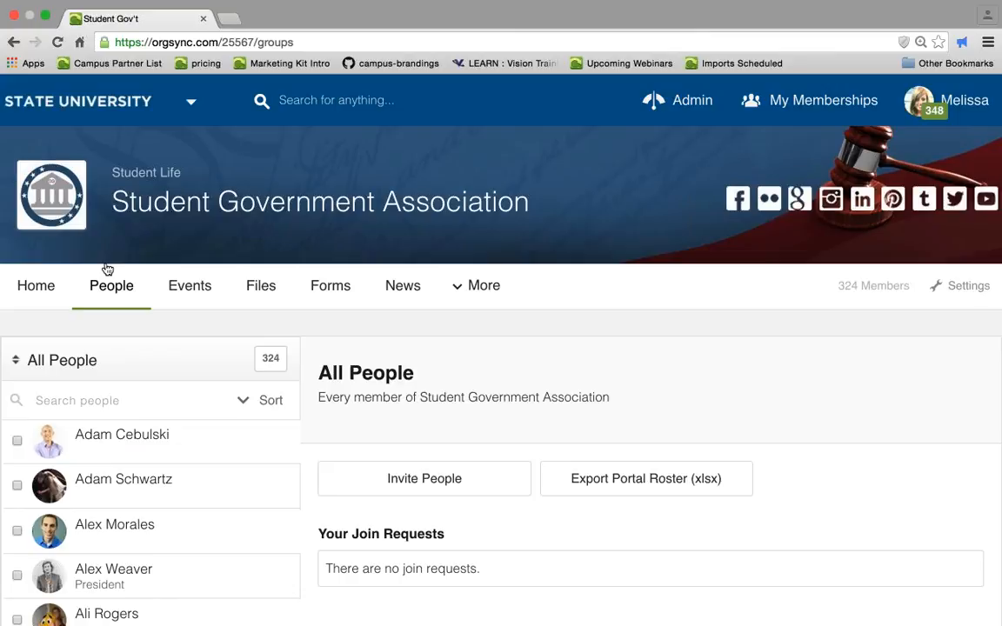
click(129, 361)
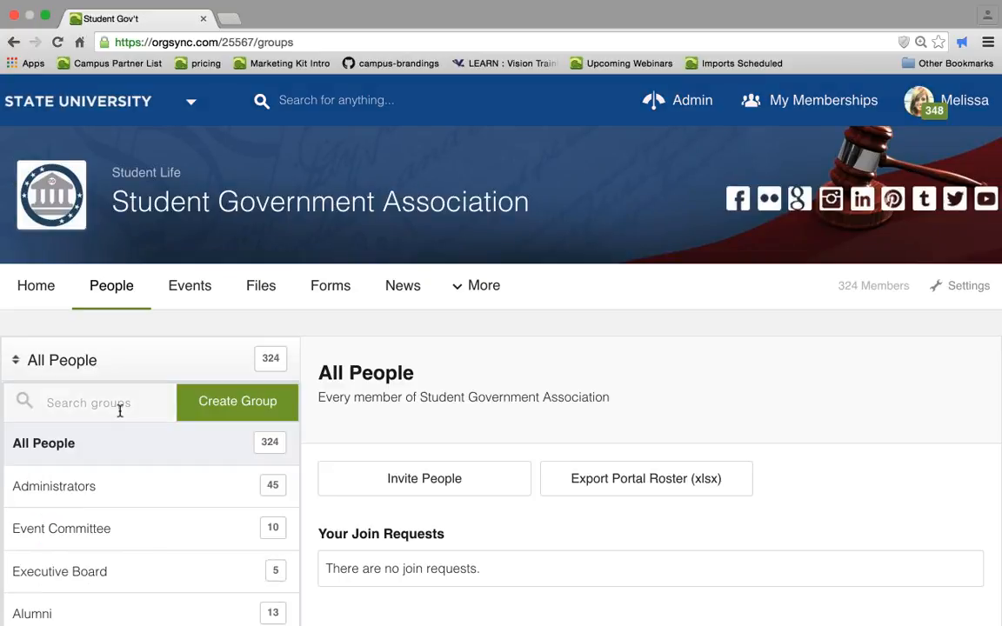
scroll(109, 382, down, 3)
scroll(99, 361, down, 1)
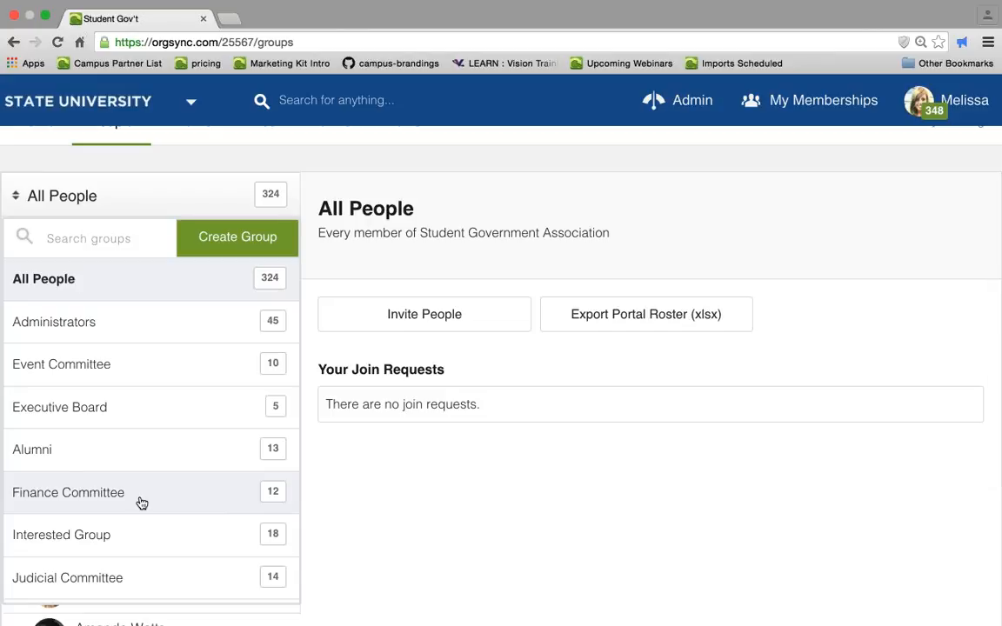
click(244, 244)
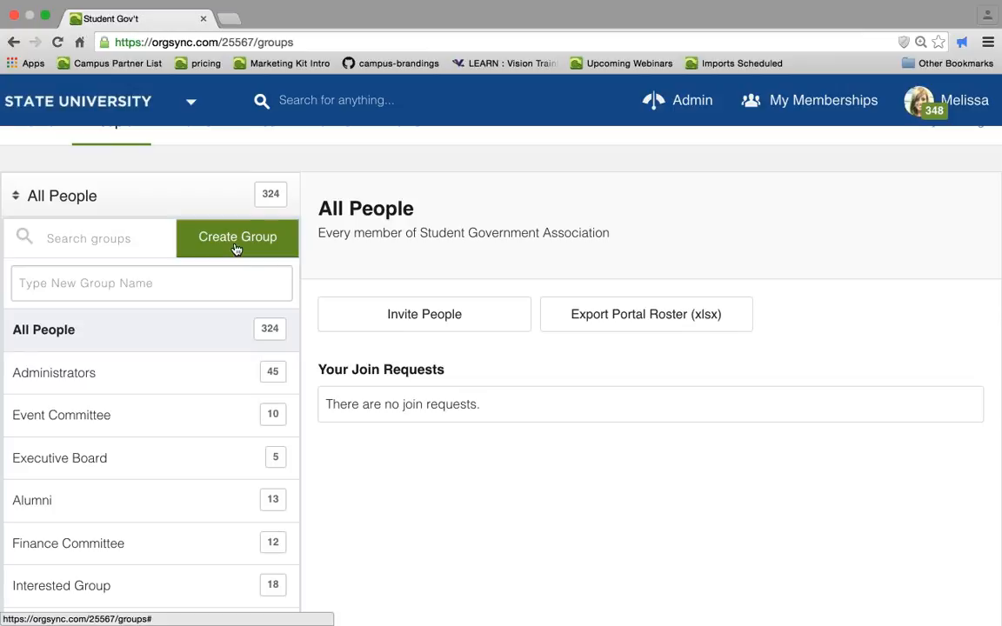
click(235, 247)
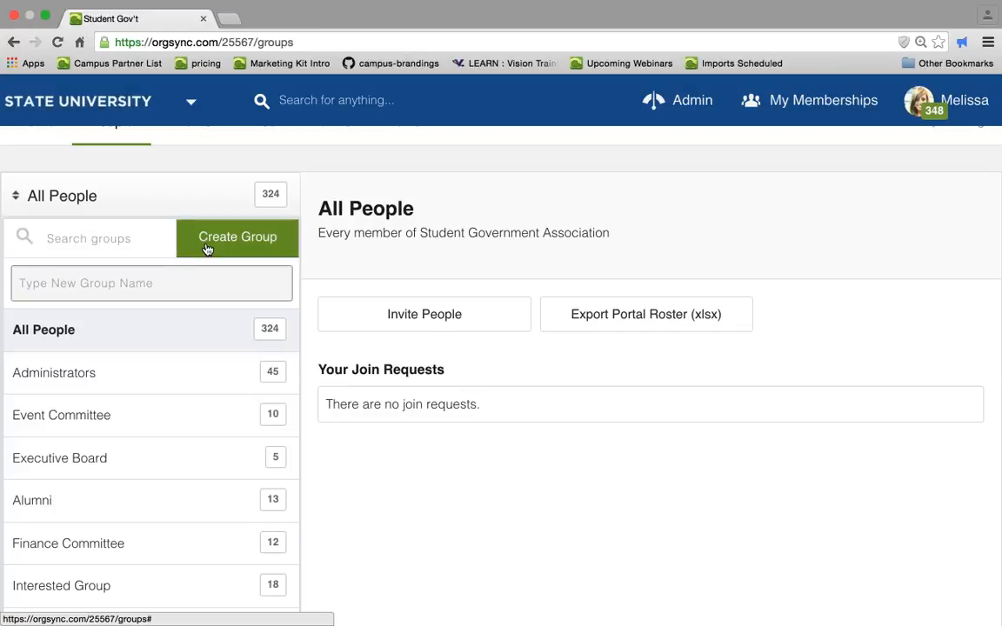
click(208, 248)
- Open the Interested Group and scroll through its member list
scroll(168, 343, down, 1)
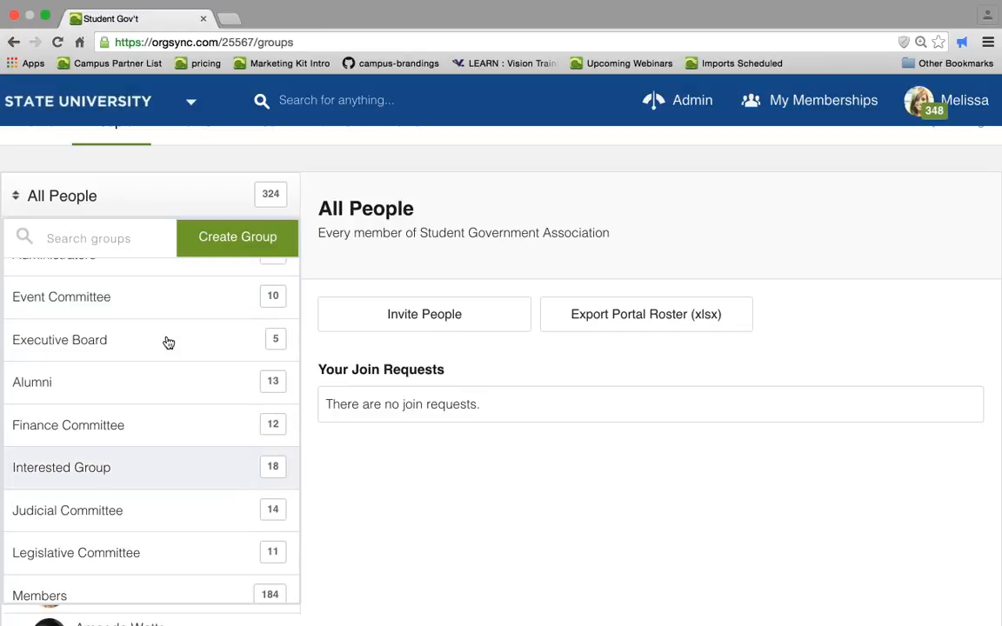
click(180, 466)
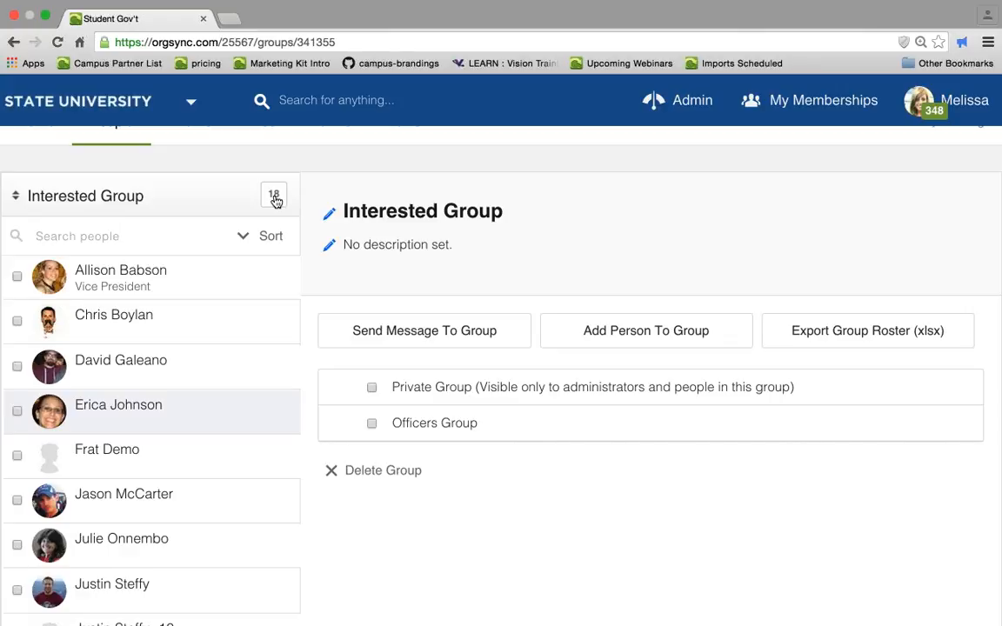
scroll(275, 200, down, 2)
scroll(274, 200, down, 2)
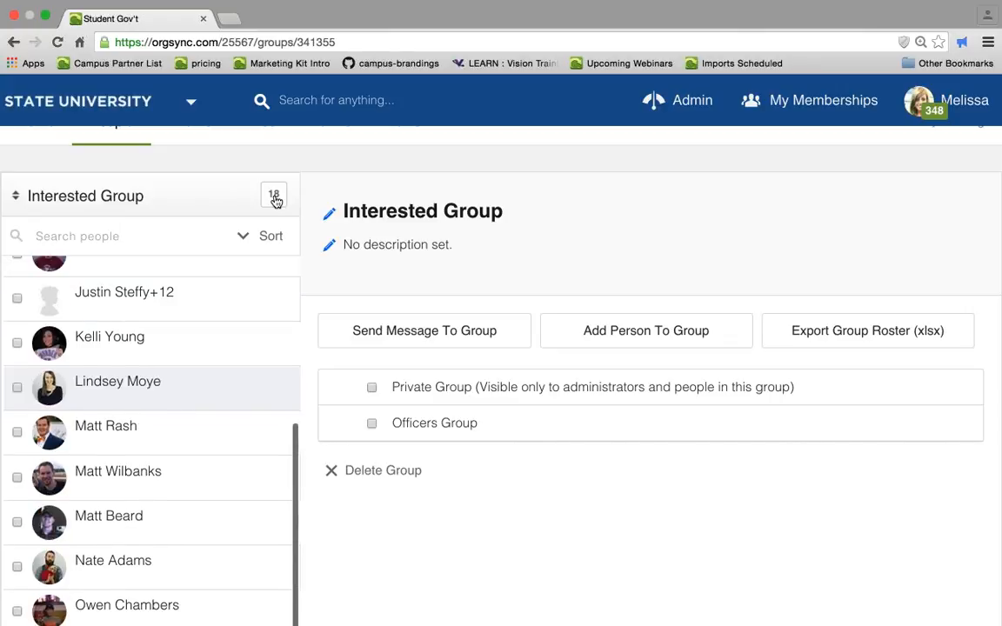
scroll(275, 200, down, 2)
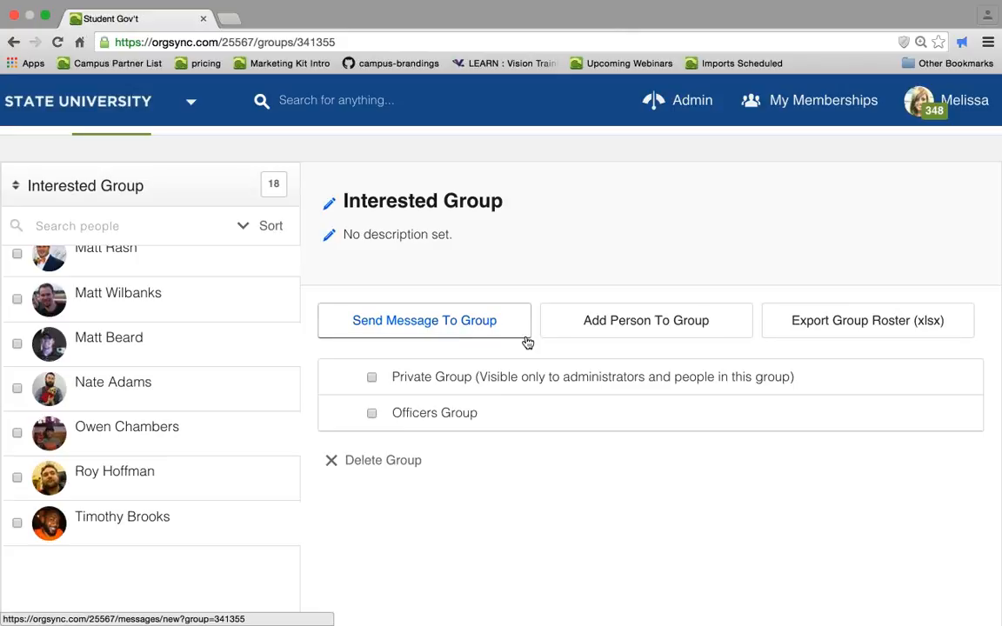
- Select a member of the Interested Group and add them to the Members group via Manage
click(195, 386)
click(398, 473)
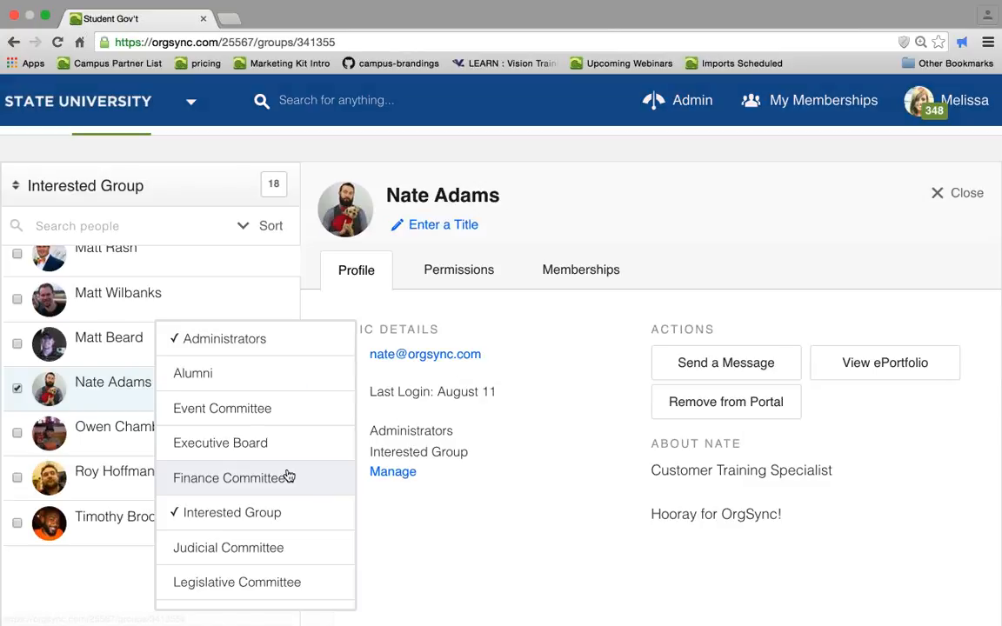
scroll(288, 477, down, 3)
click(288, 475)
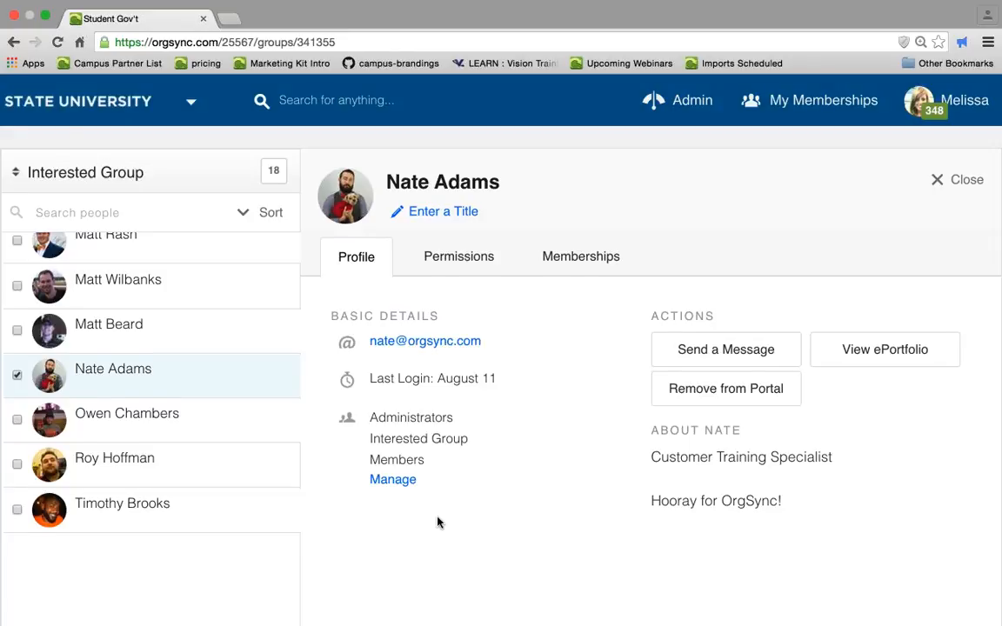
- Switch the sidebar back to the list of groups
scroll(148, 219, up, 1)
click(129, 199)
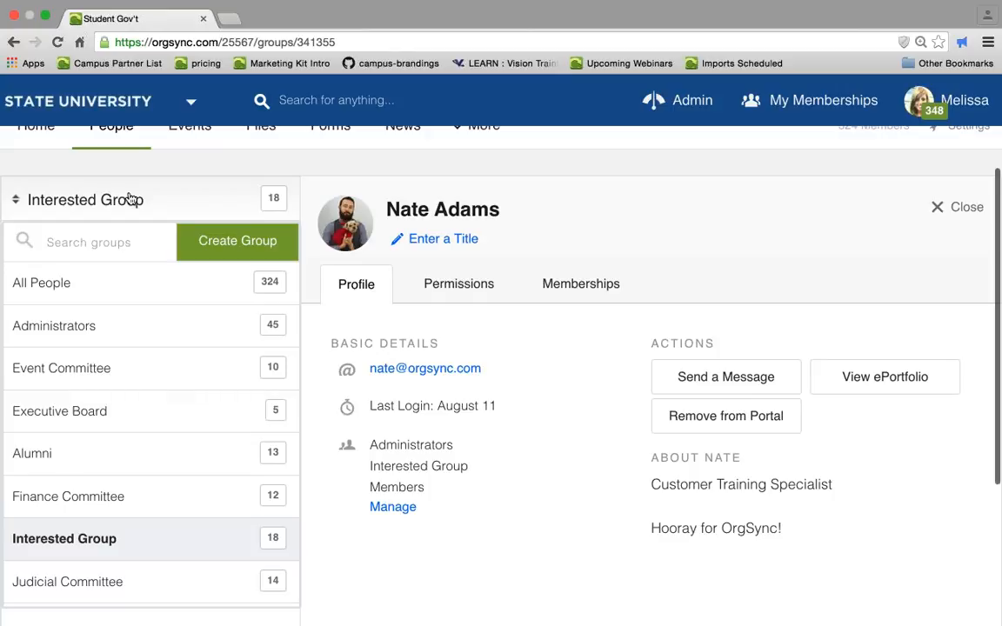
- Open the Administrators group and select its president's member profile
click(112, 326)
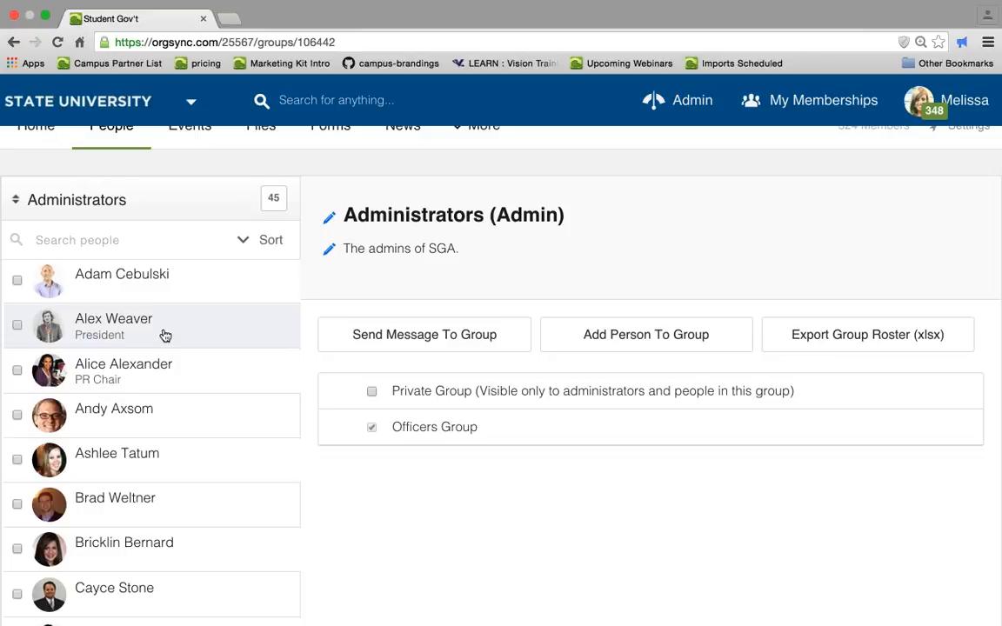
click(165, 334)
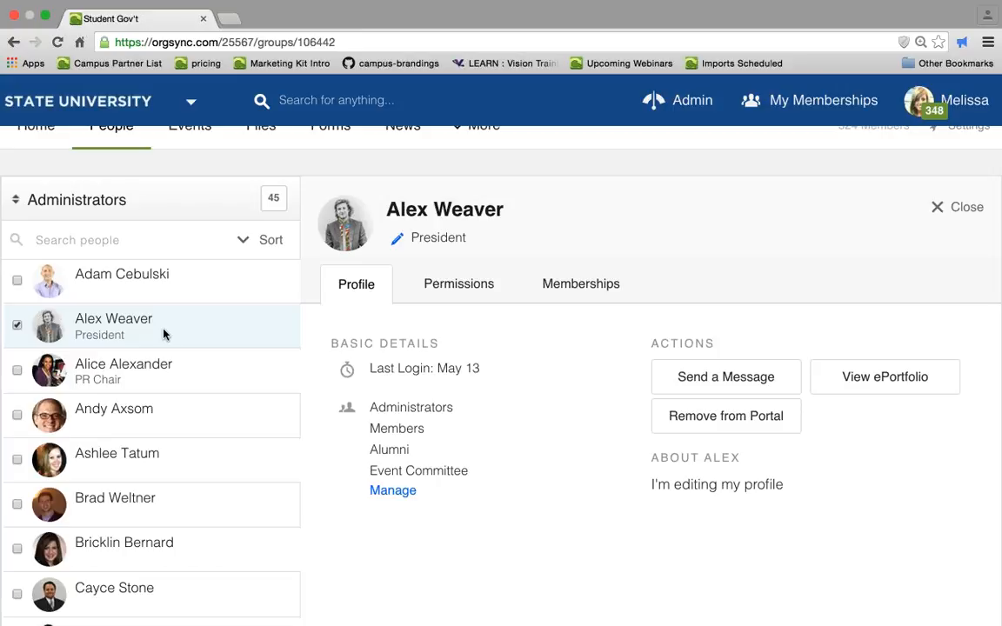
- Open the member's Permissions tab and review the modules they are able to manage
scroll(966, 242, up, 2)
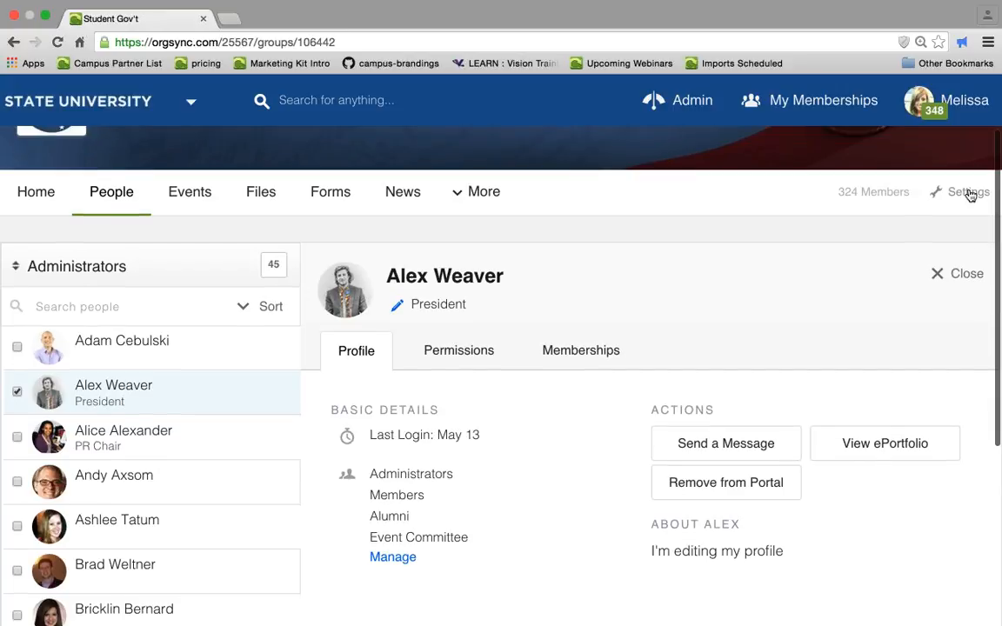
click(967, 192)
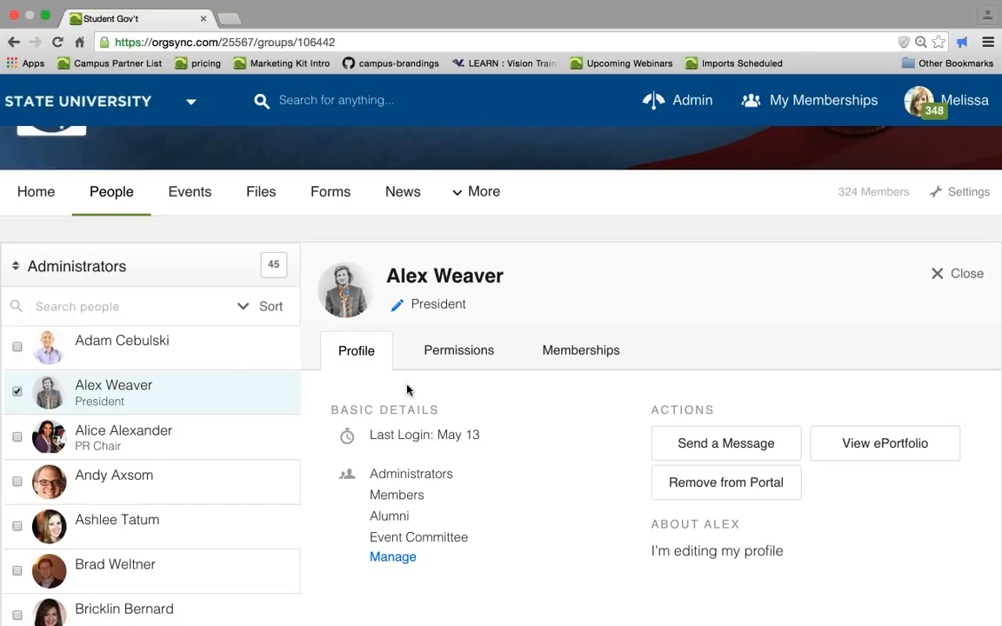
click(455, 352)
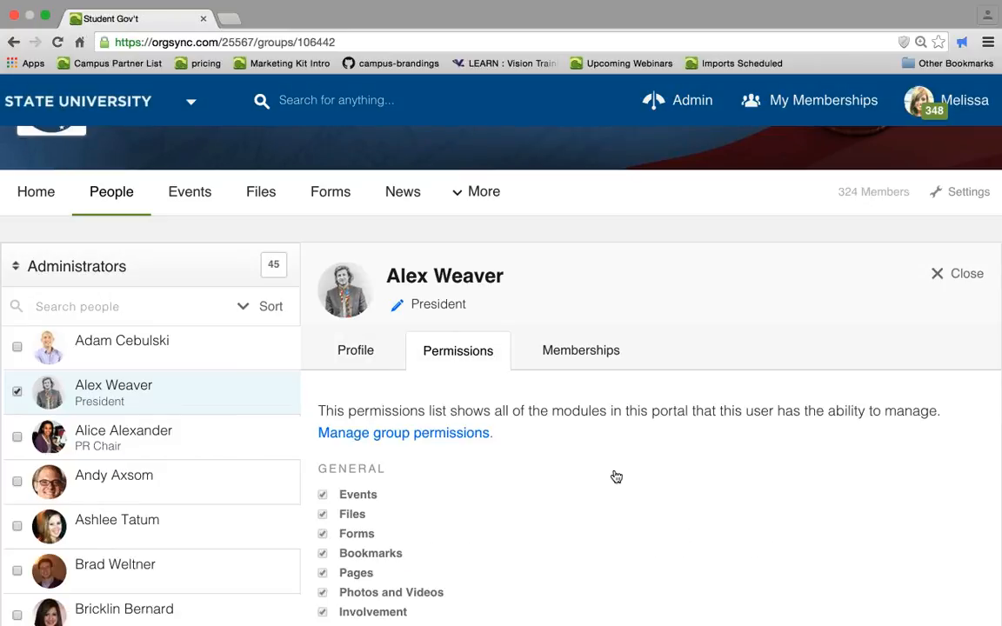
scroll(616, 477, down, 5)
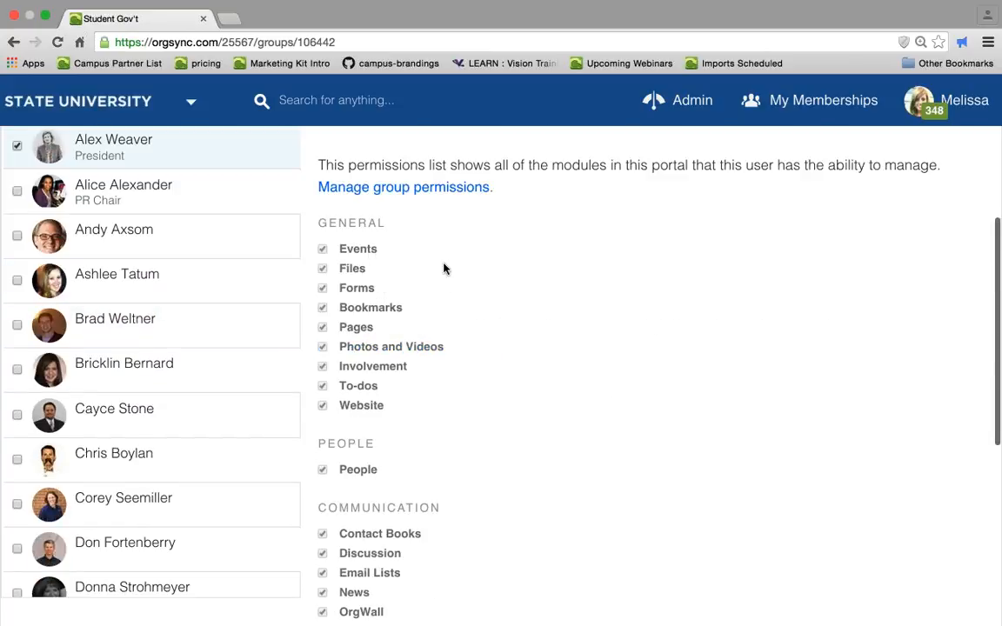
scroll(444, 269, down, 7)
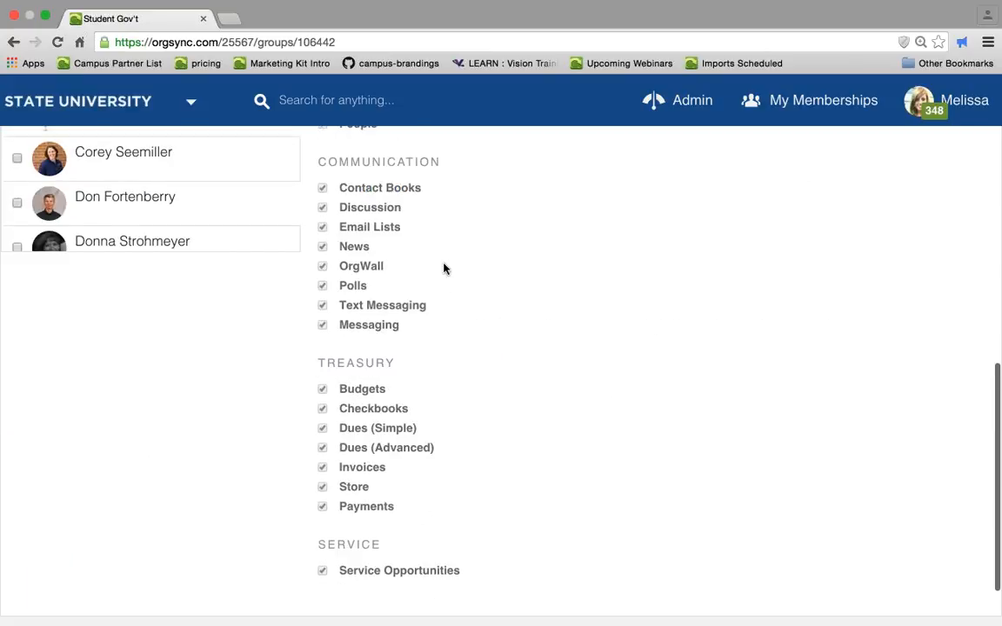
scroll(444, 268, up, 8)
- Open the group permissions settings, jump to Photos and Videos, and give Event Committee (Officers) Manage permission
click(424, 233)
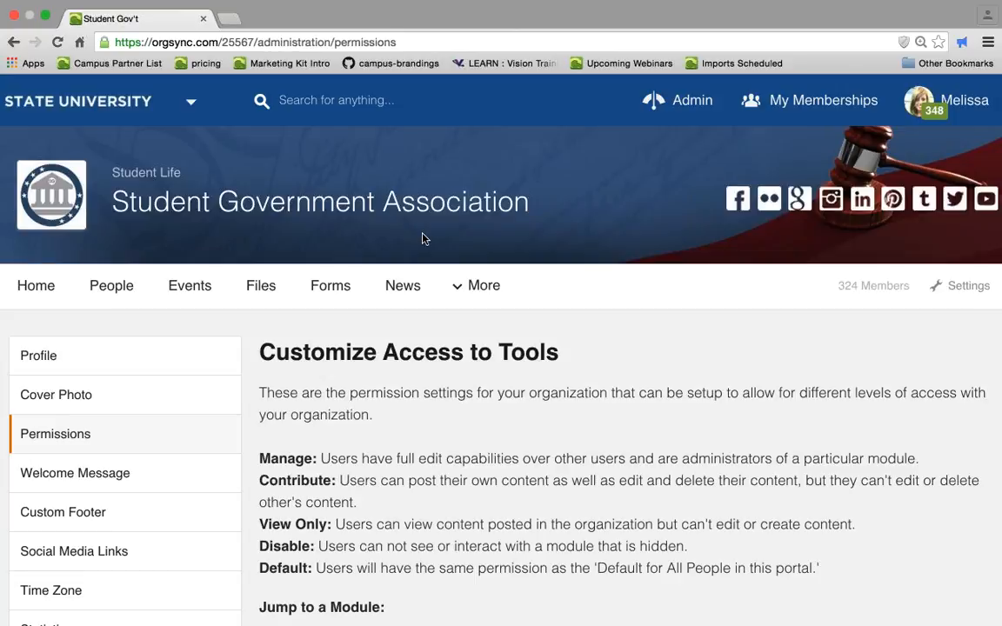
scroll(424, 239, down, 1)
click(961, 259)
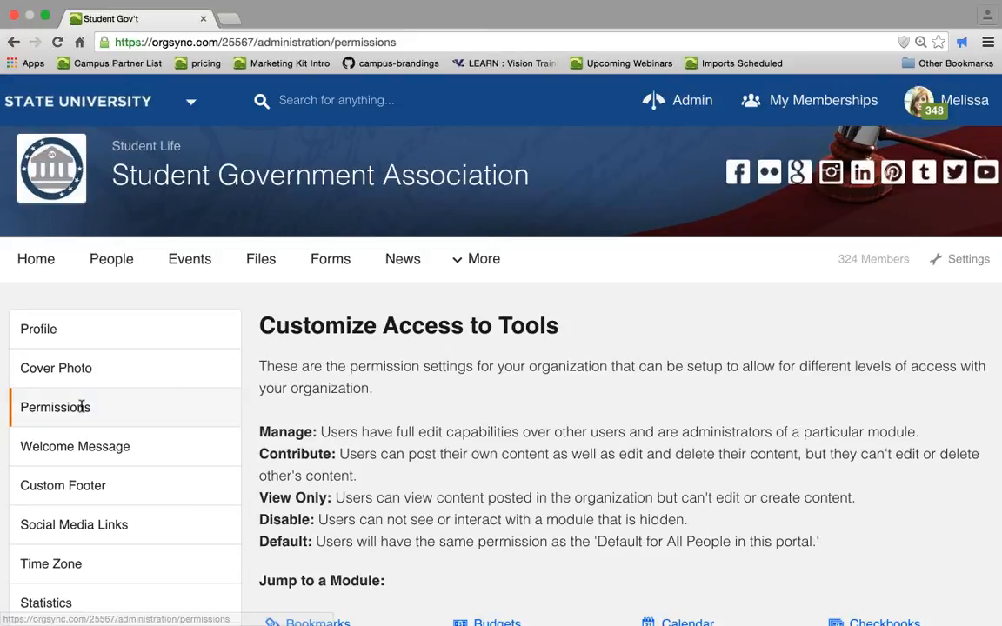
scroll(81, 410, down, 5)
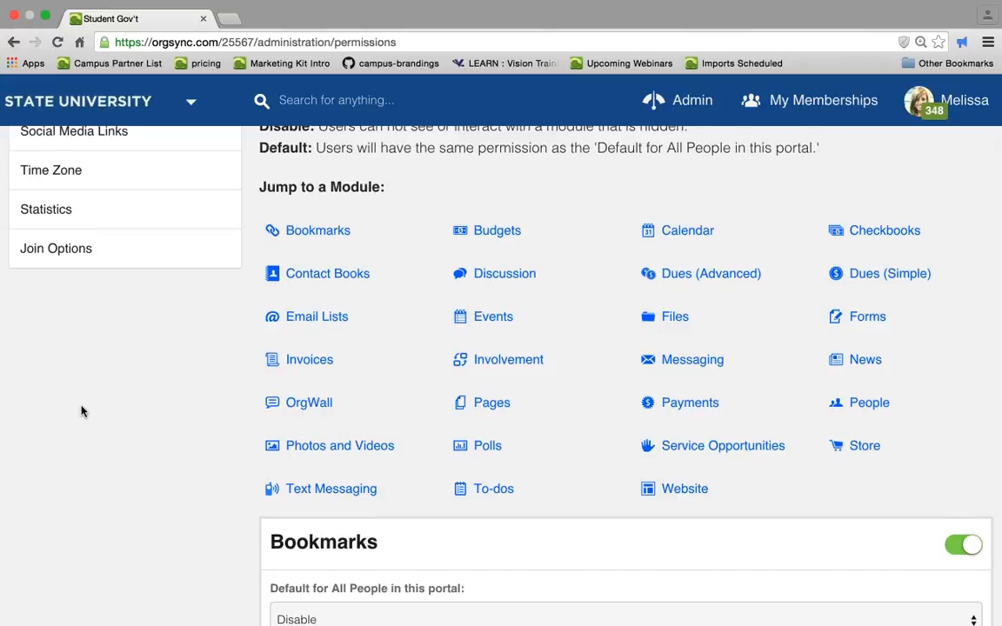
scroll(82, 411, down, 1)
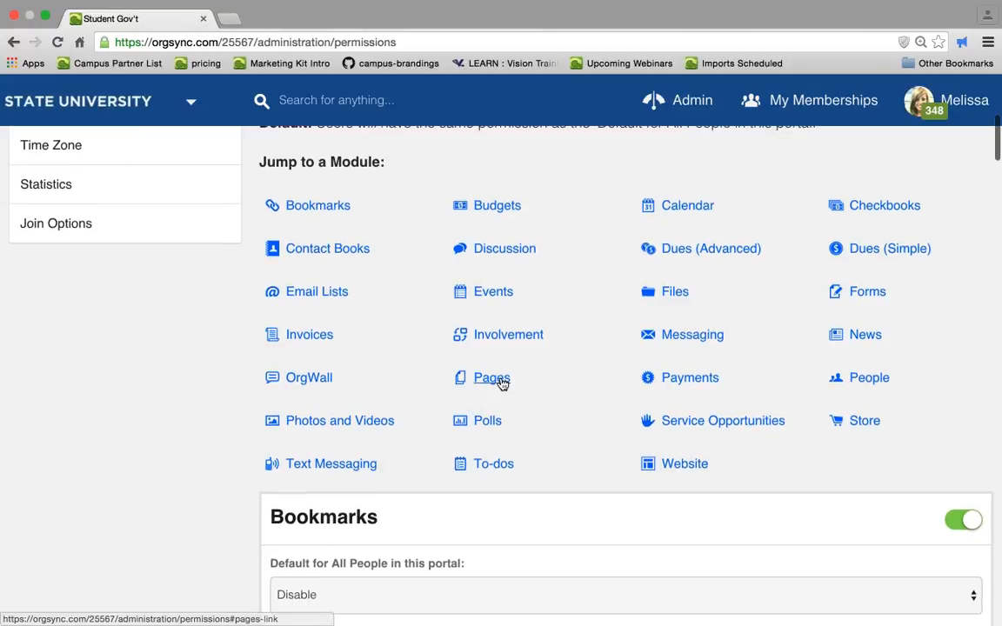
click(346, 420)
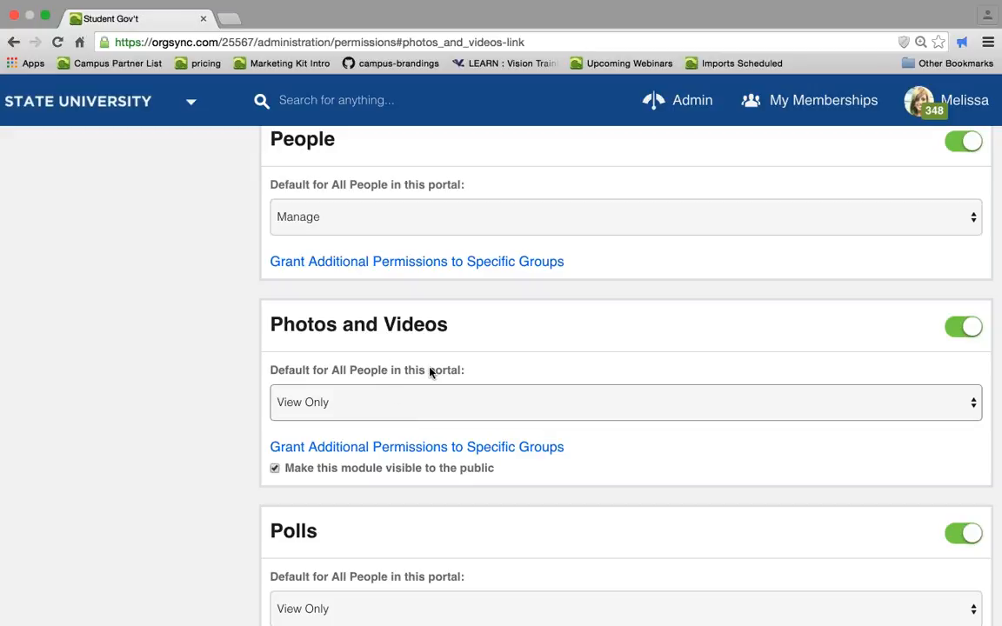
click(396, 453)
scroll(395, 453, down, 5)
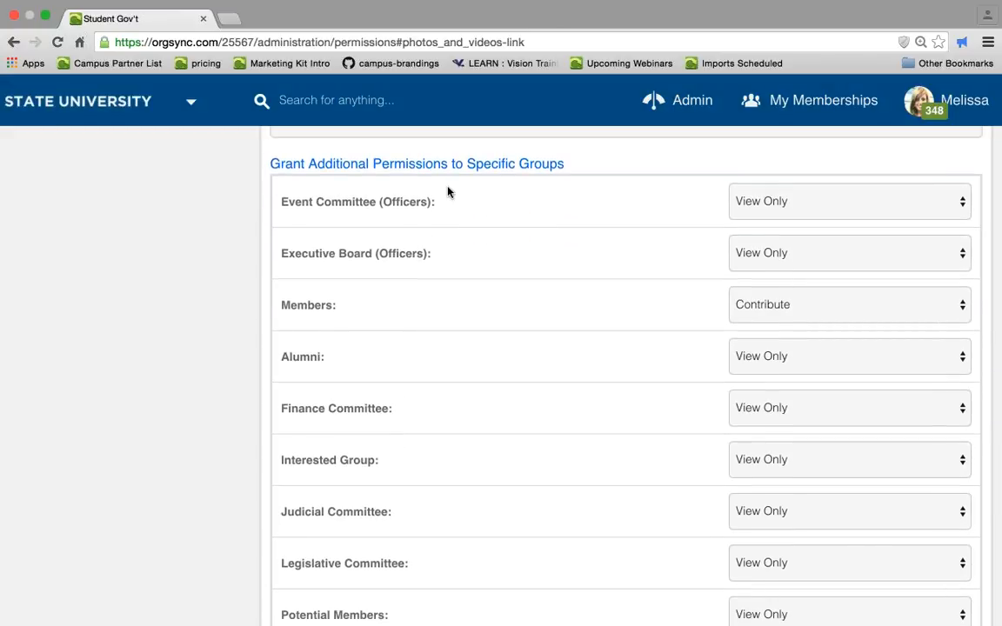
scroll(448, 191, up, 1)
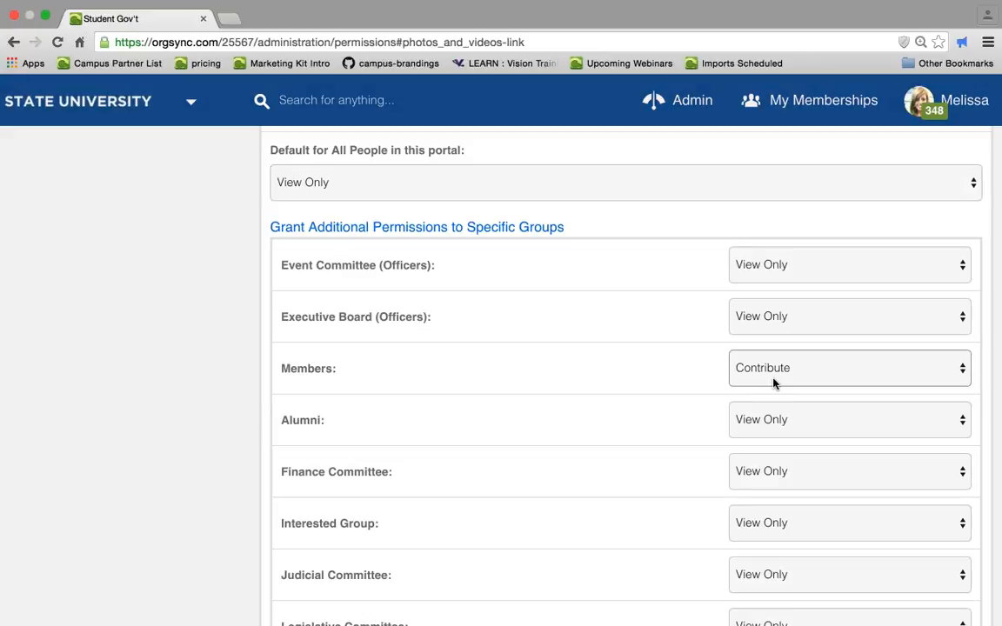
scroll(773, 383, down, 3)
scroll(773, 384, up, 2)
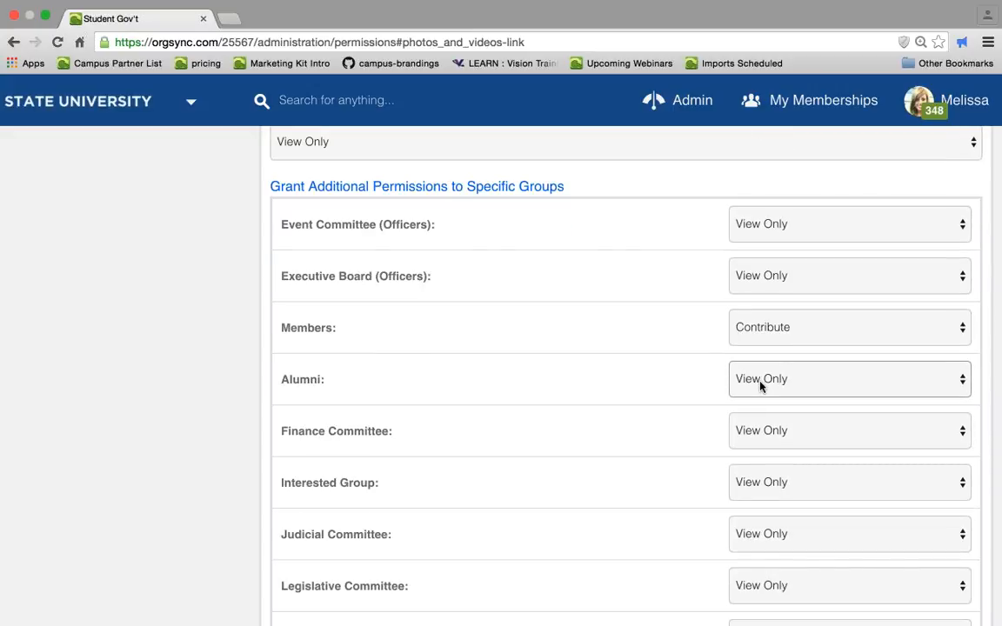
click(785, 238)
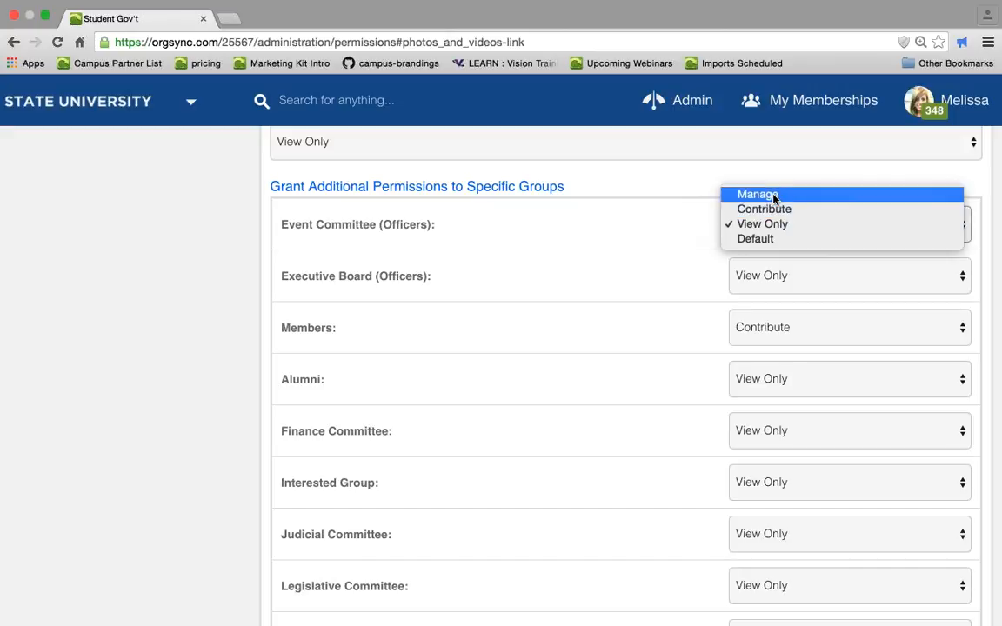
click(773, 195)
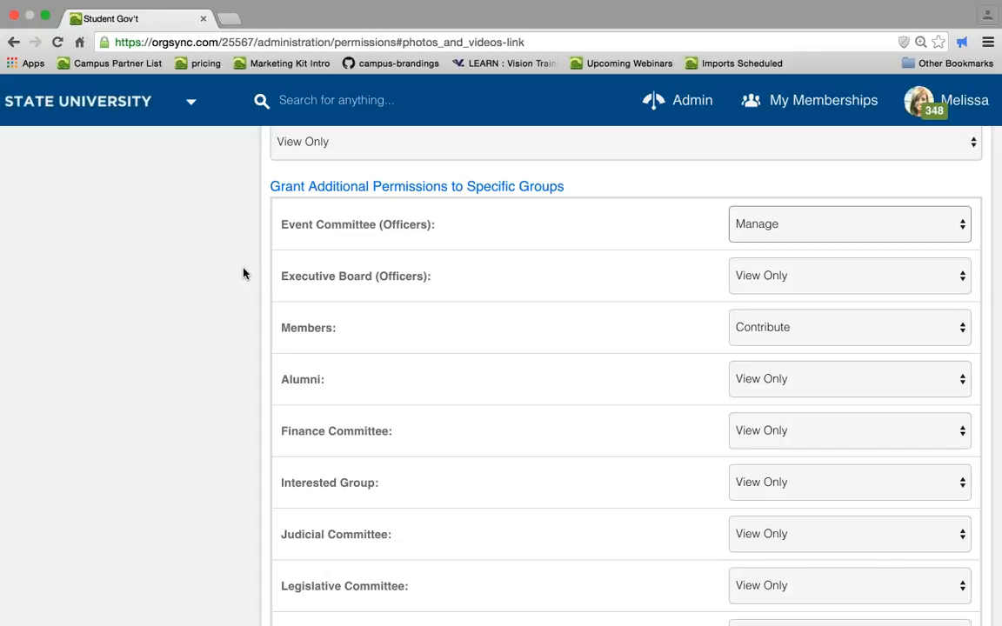
- Scroll back up through the module permission settings to the top of the page
scroll(157, 278, up, 10)
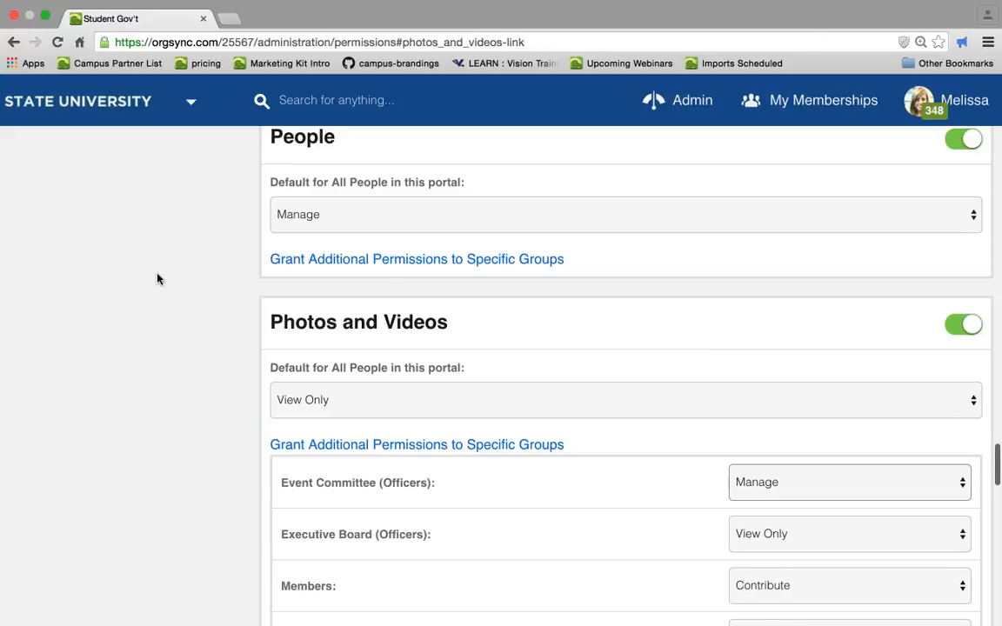
scroll(171, 378, up, 10)
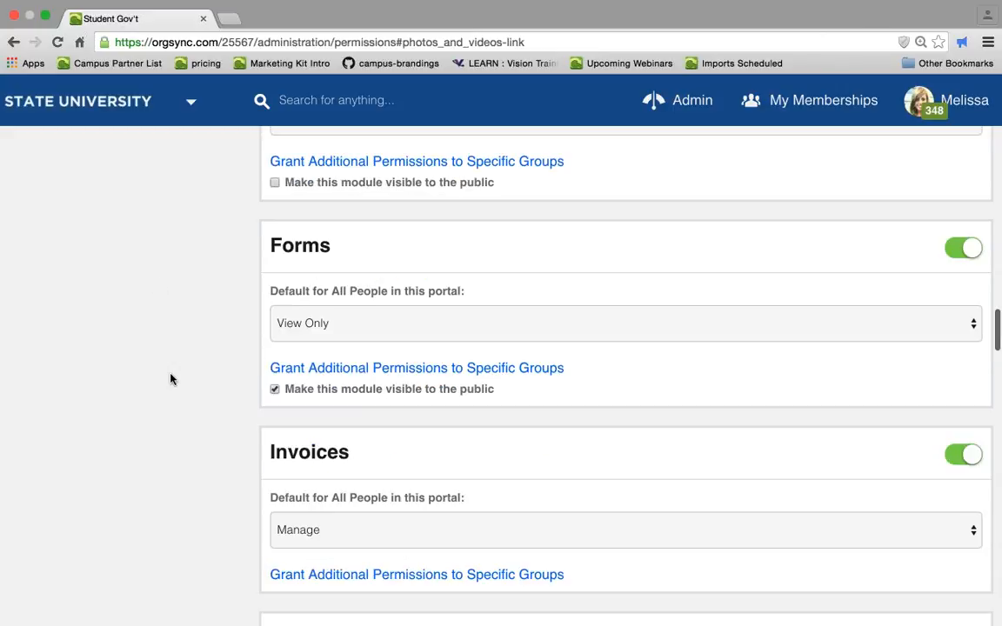
scroll(170, 378, up, 3)
scroll(171, 378, up, 6)
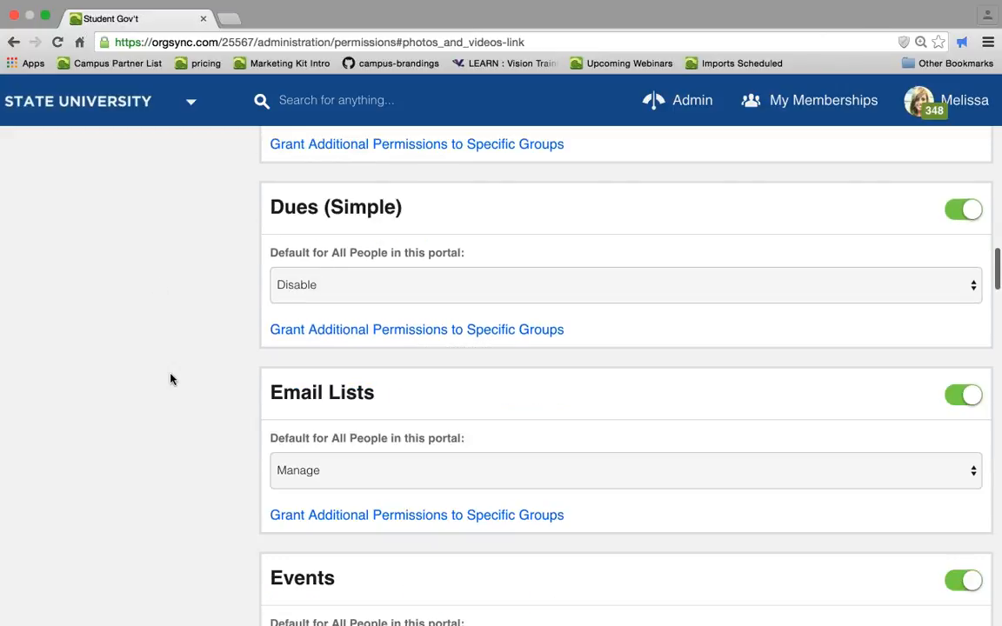
scroll(170, 378, up, 7)
scroll(170, 378, up, 12)
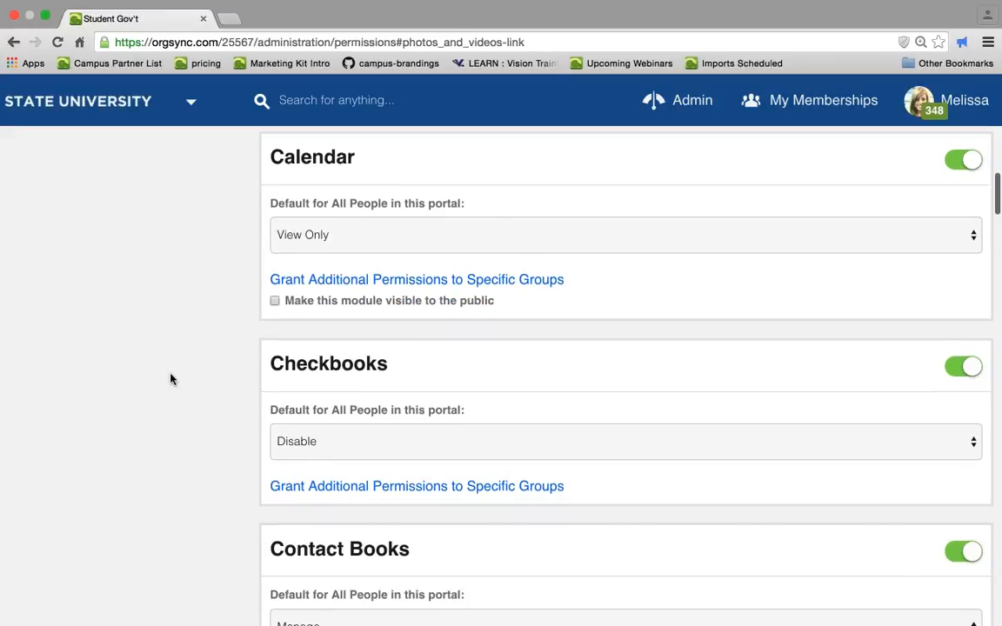
scroll(170, 379, up, 4)
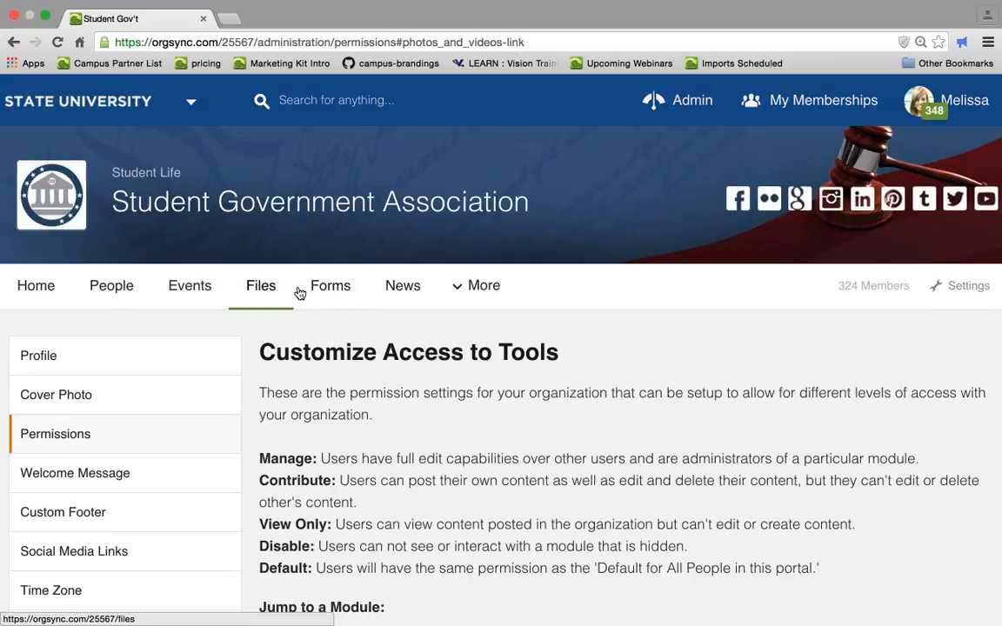
- Browse the More menu of the organization and open its Events page
click(479, 287)
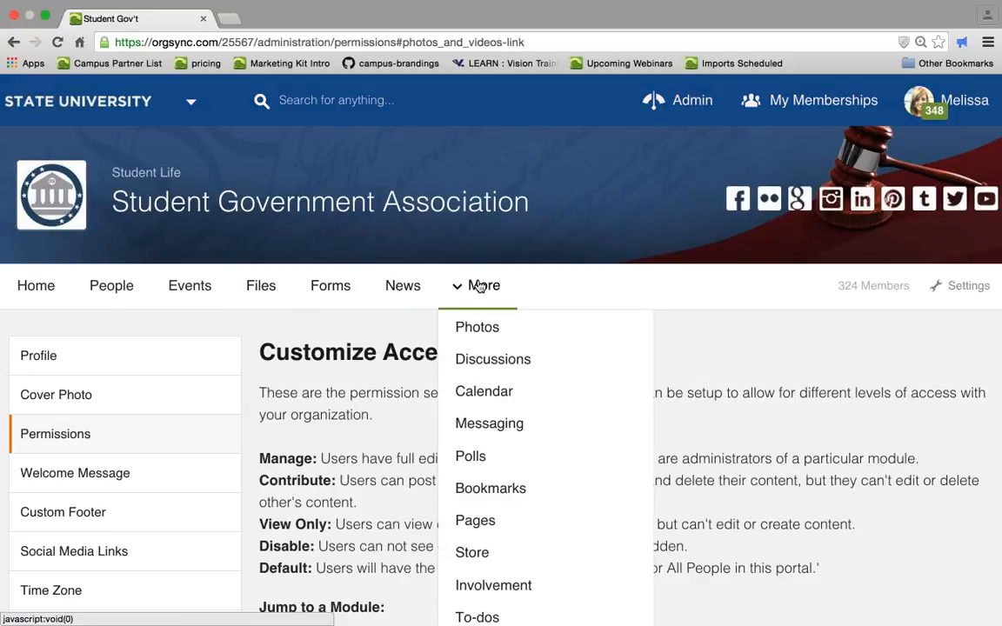
scroll(479, 287, down, 3)
scroll(480, 287, down, 1)
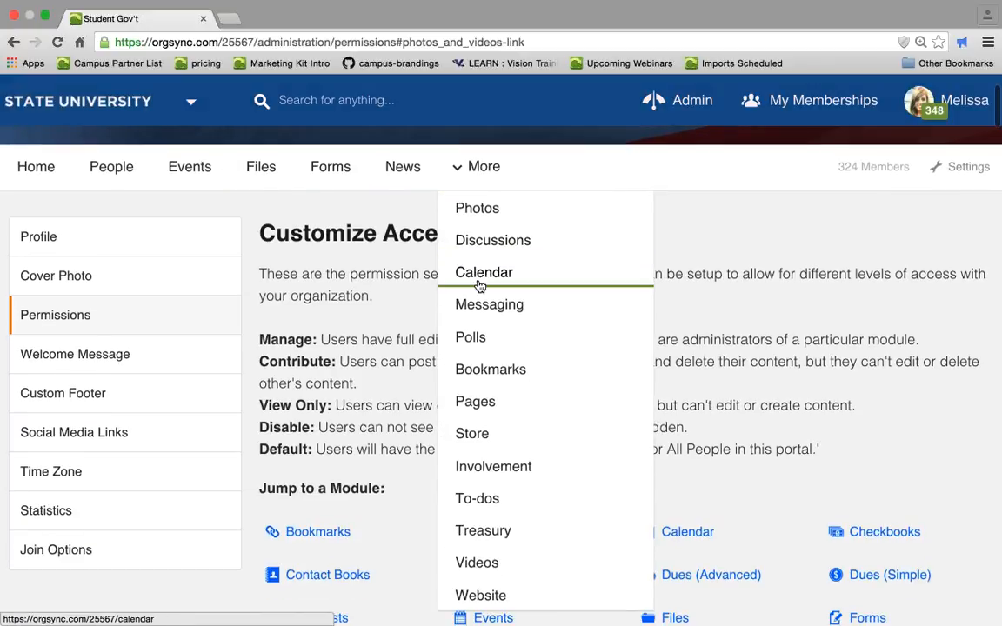
click(477, 283)
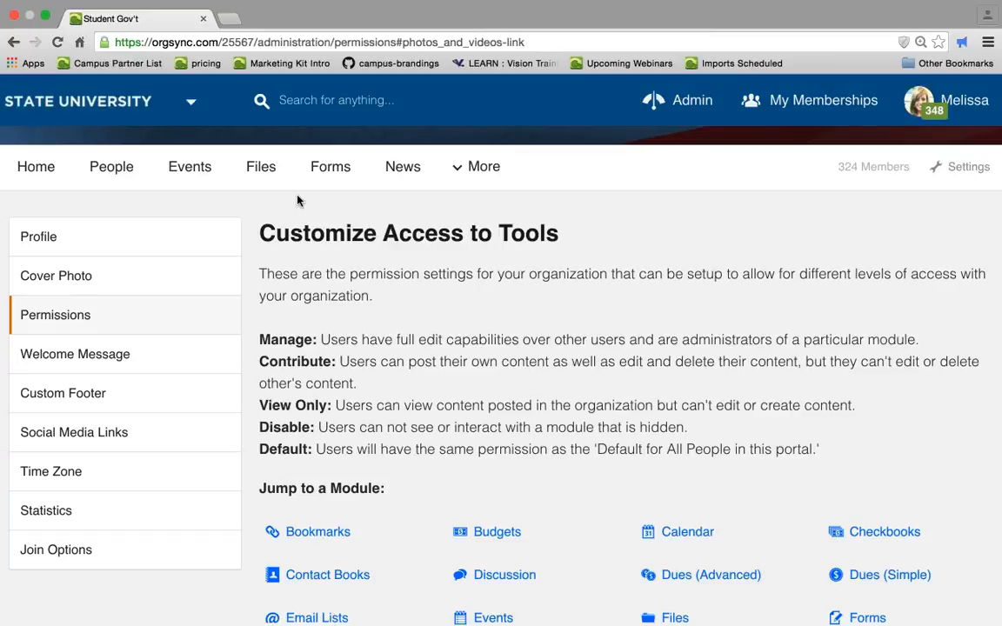
click(195, 176)
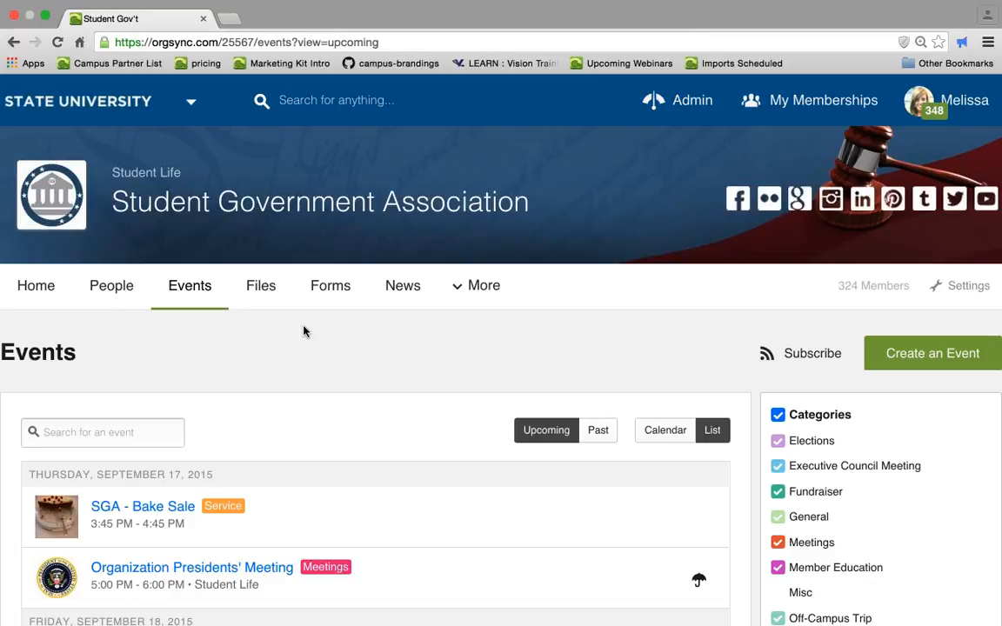
- Open the Create an Event form and scroll through its sections down to the visibility options
click(911, 356)
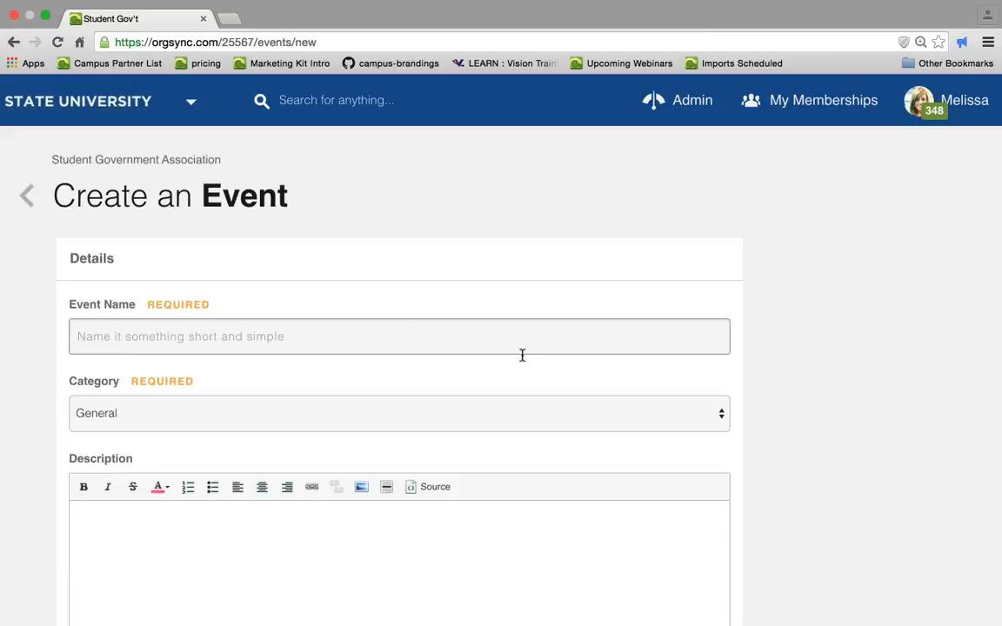
scroll(522, 350, down, 3)
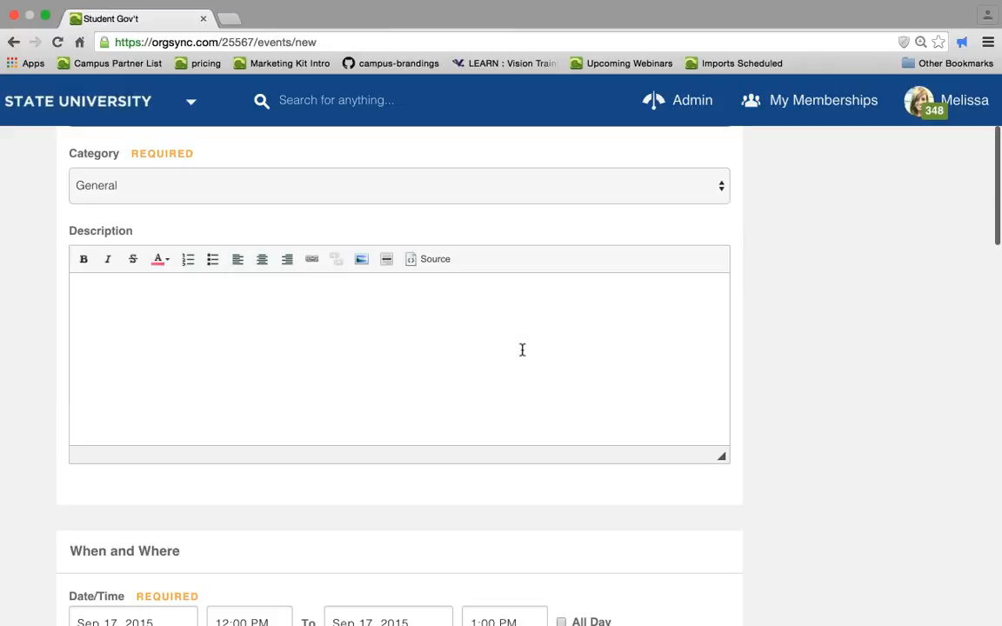
scroll(522, 349, down, 6)
scroll(522, 355, down, 1)
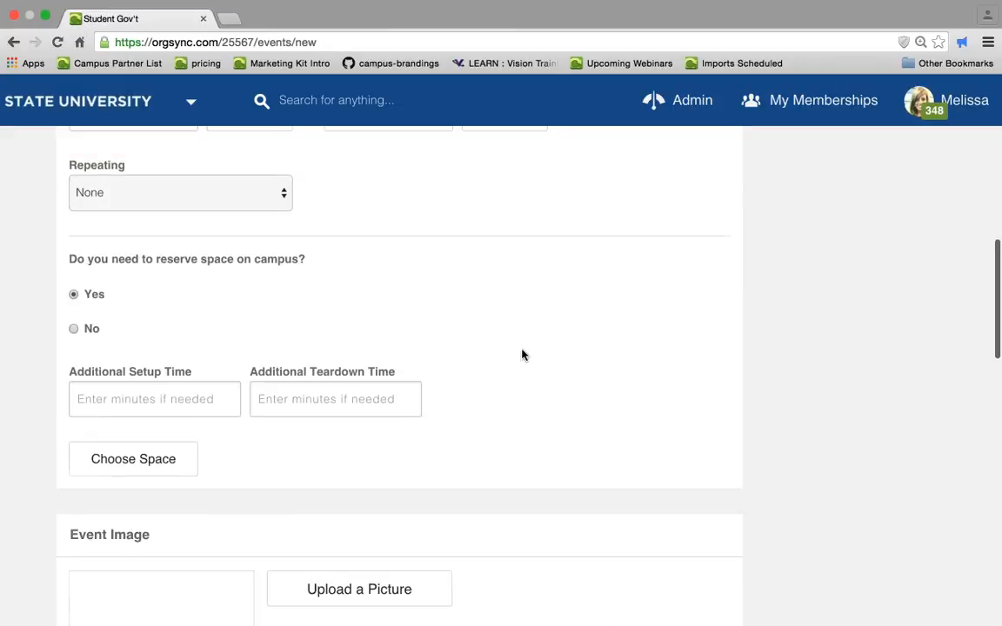
scroll(521, 354, down, 4)
scroll(522, 355, down, 1)
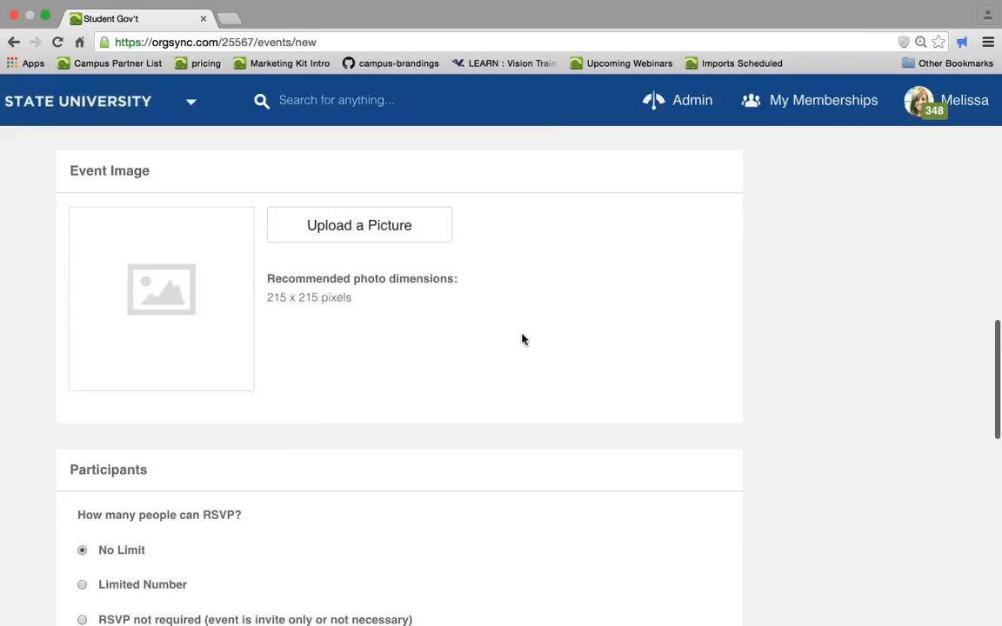
scroll(522, 339, down, 4)
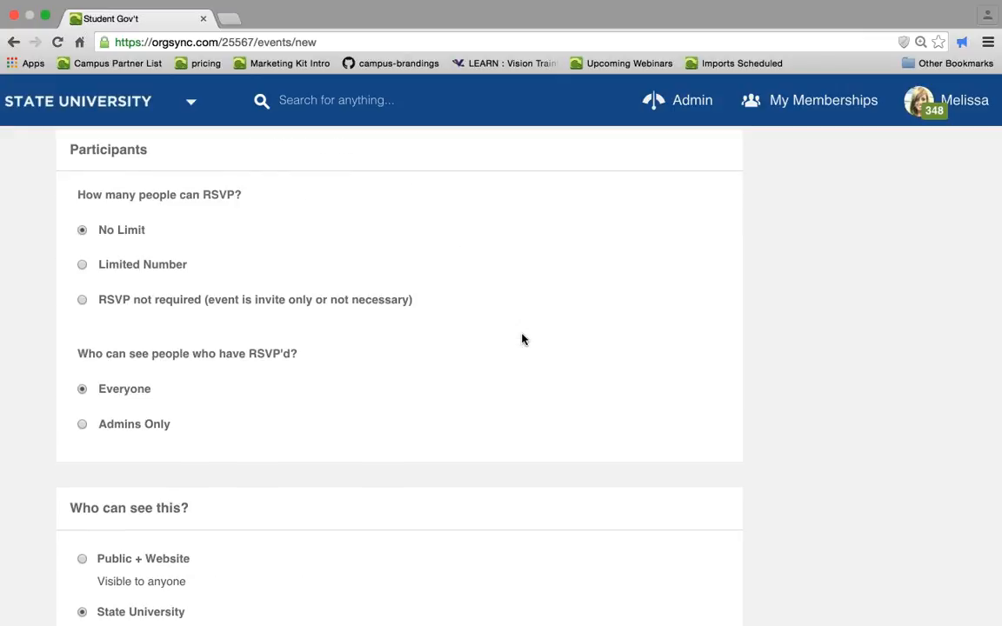
scroll(522, 339, down, 4)
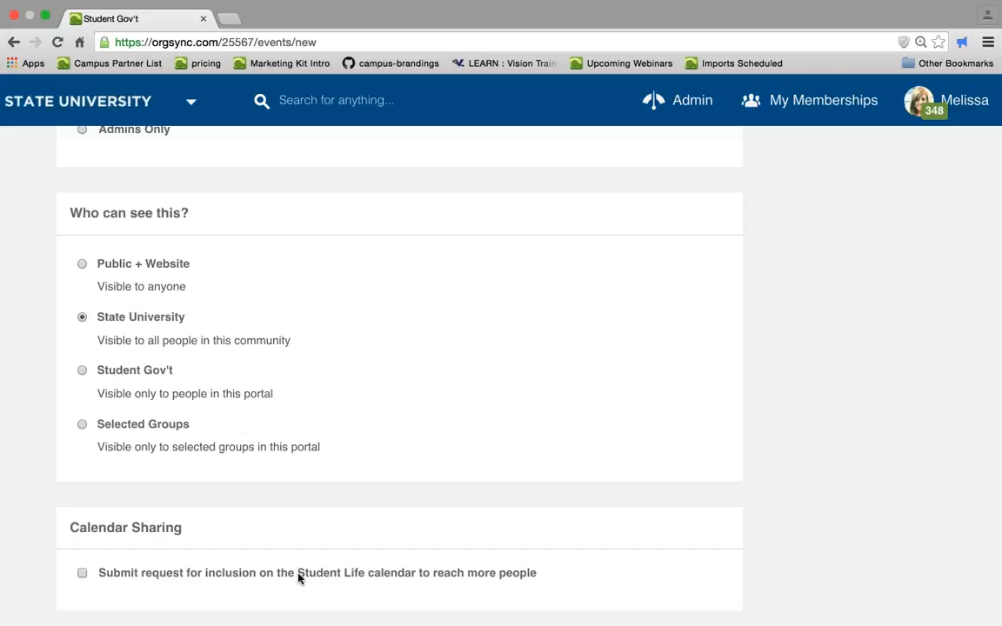
- Set the new event's visibility to Selected Groups so only chosen groups in the portal see it
drag(298, 578, 365, 582)
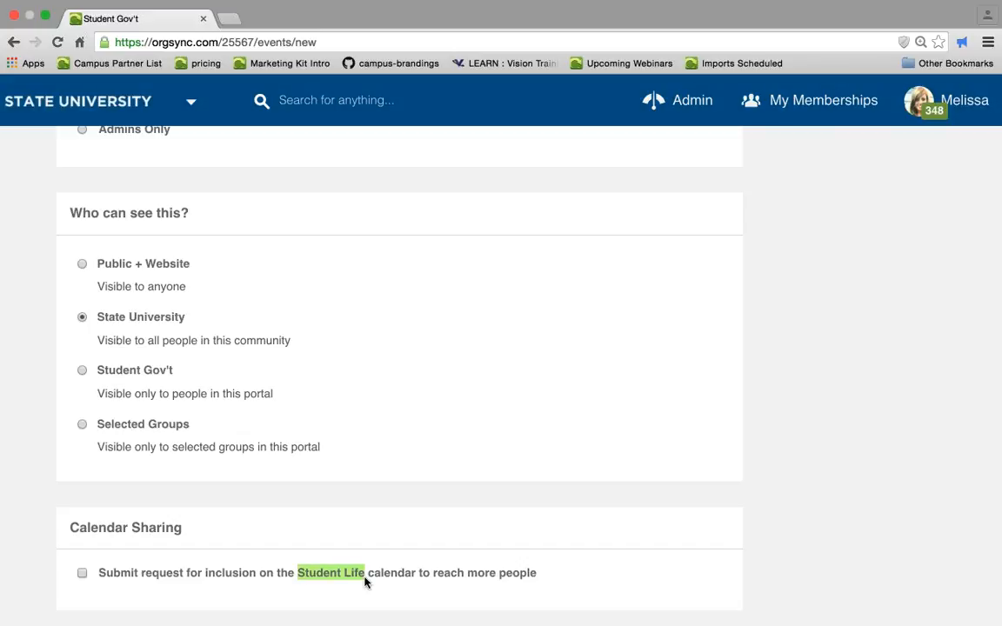
click(98, 376)
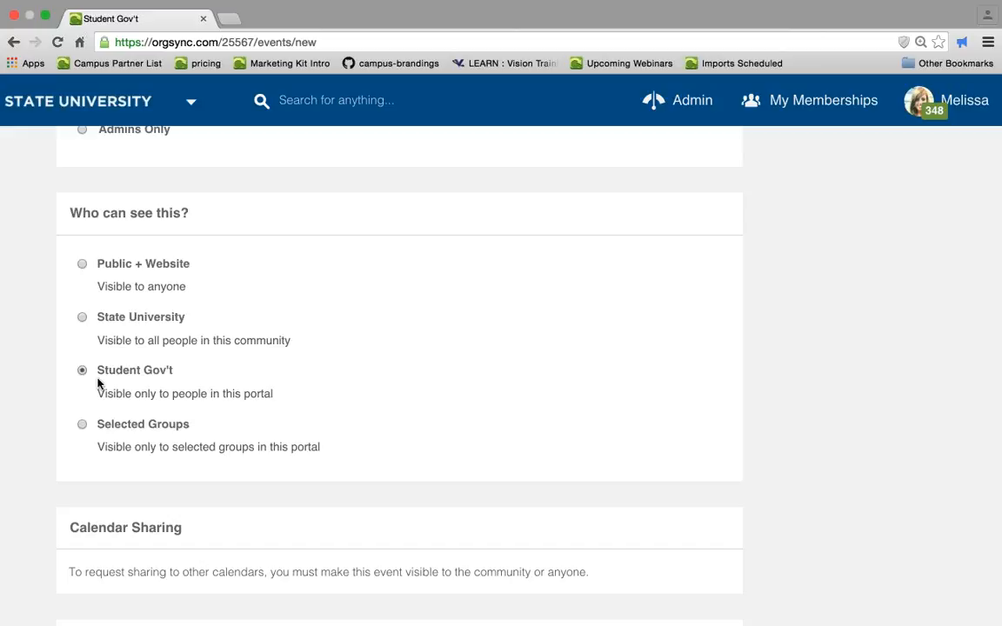
click(82, 425)
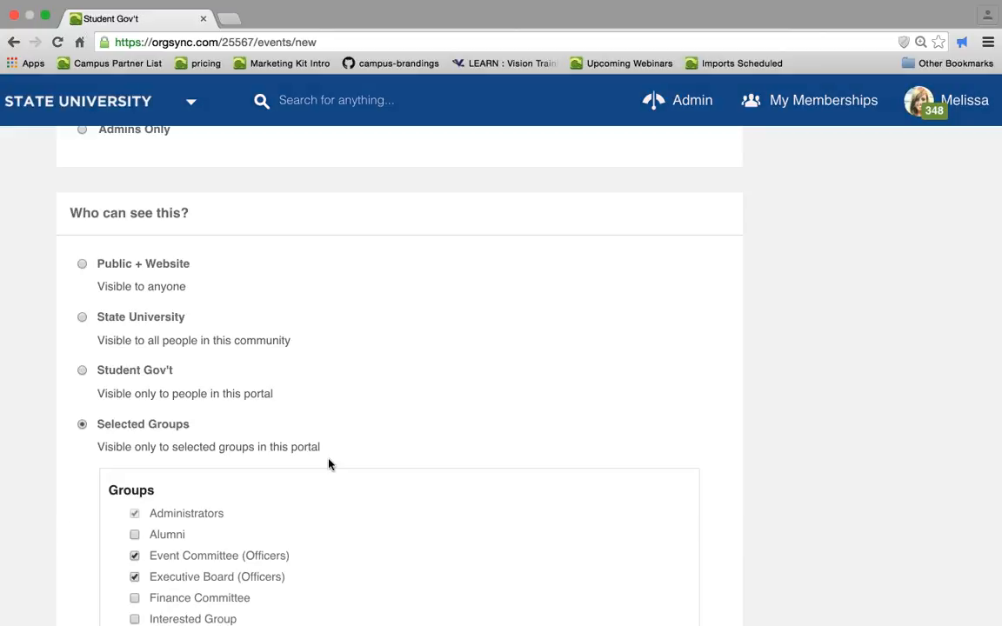
- Review the selectable groups list, then expand the Advanced Options: Assessments and Forms section and scroll through its form options
scroll(329, 464, down, 5)
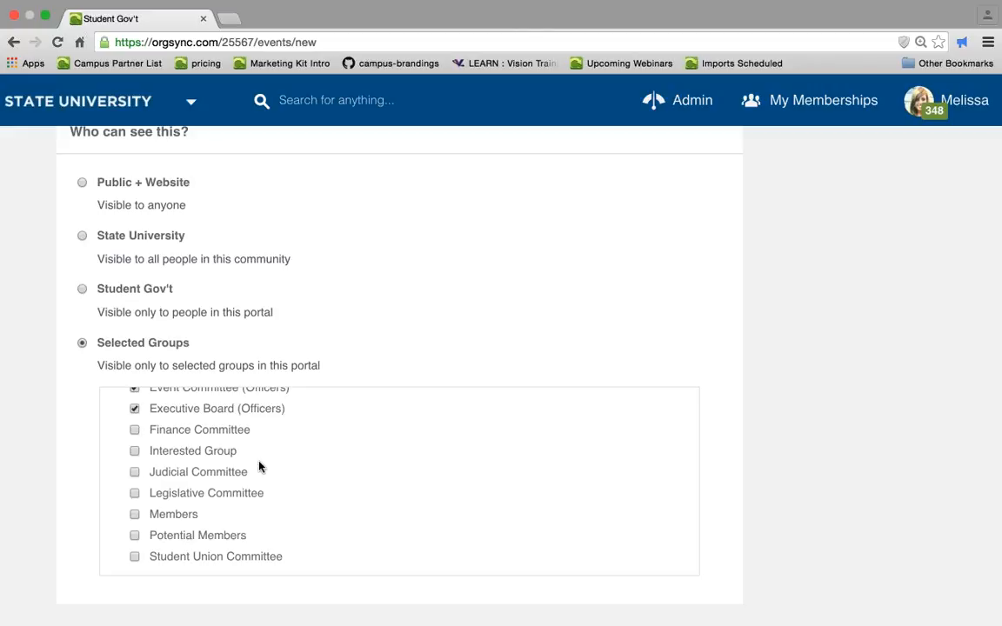
scroll(165, 495, up, 1)
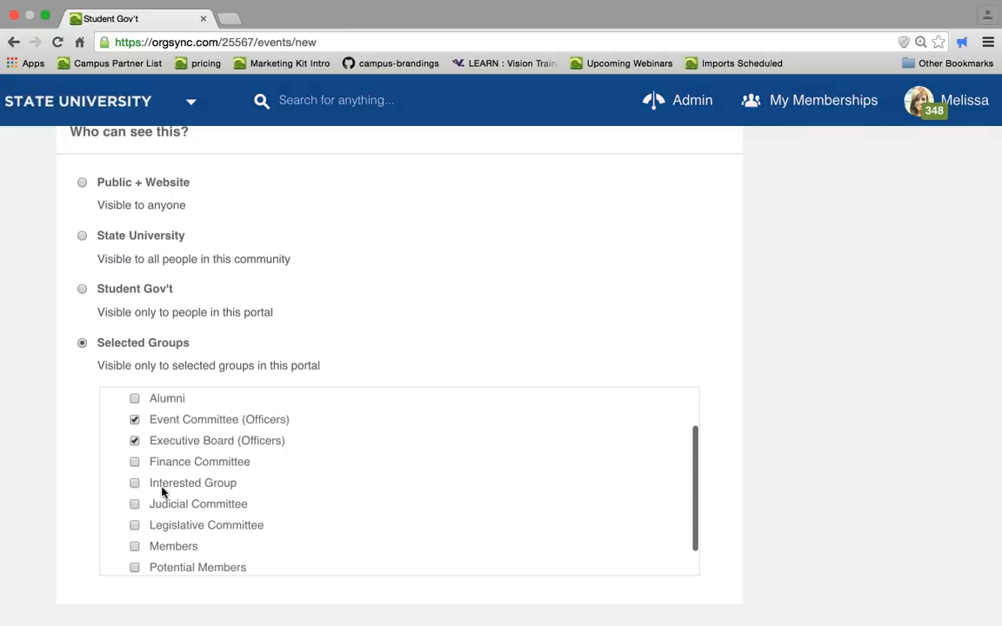
scroll(161, 492, down, 3)
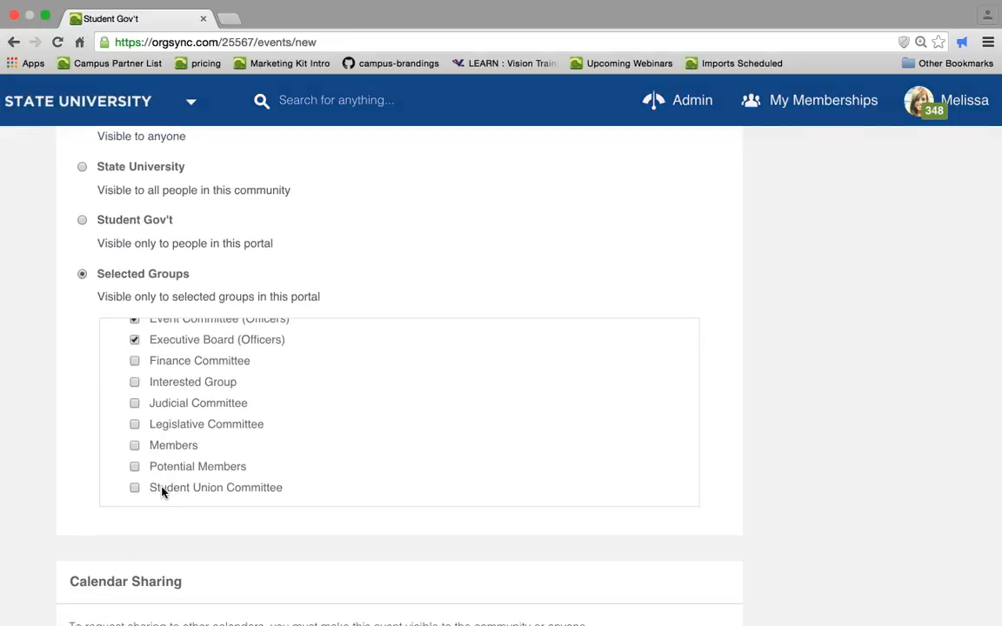
scroll(162, 492, down, 5)
click(100, 452)
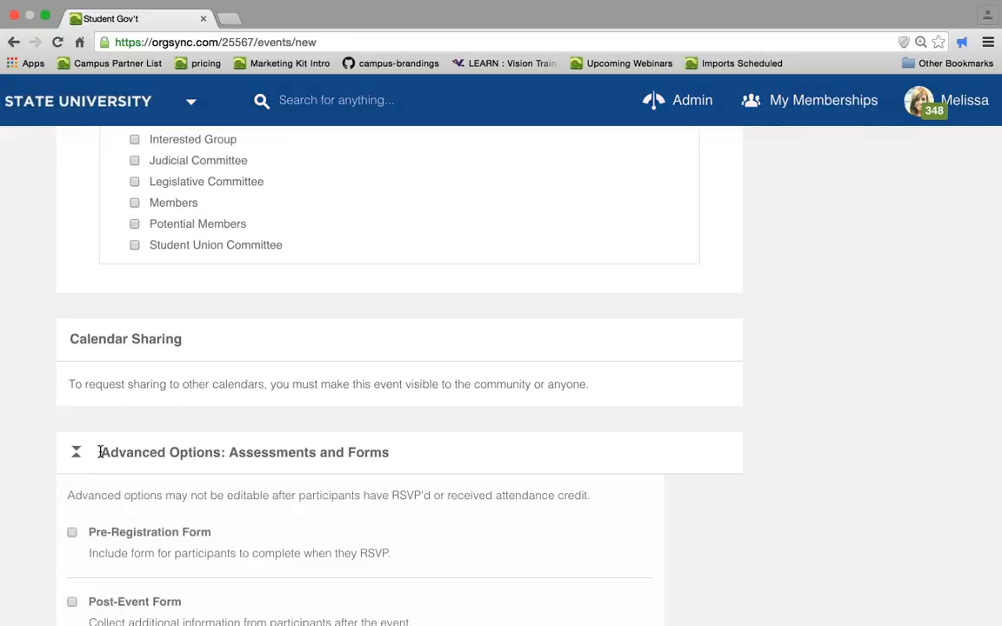
scroll(766, 483, down, 3)
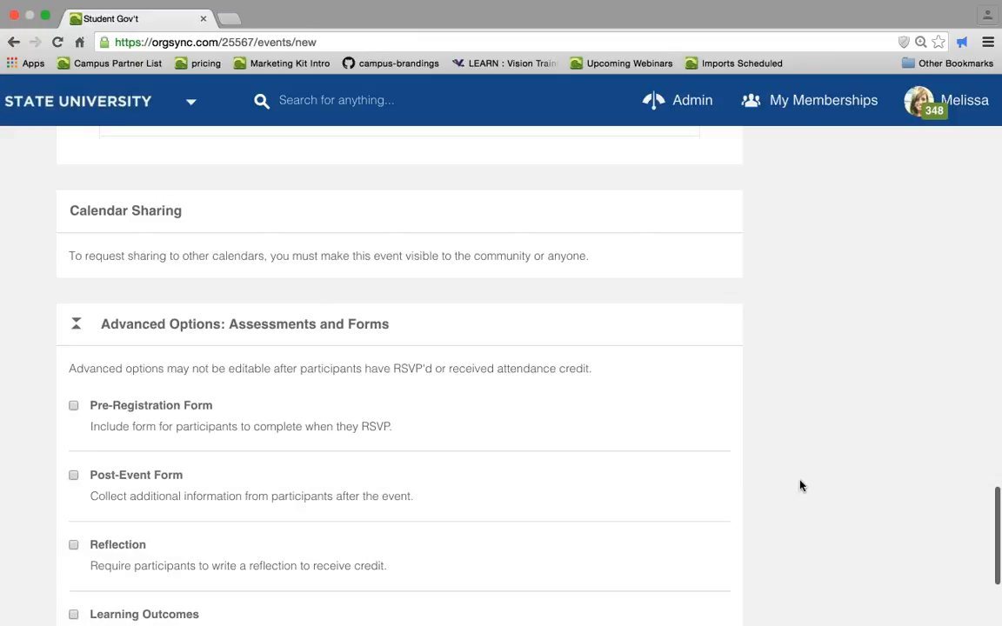
scroll(801, 485, down, 2)
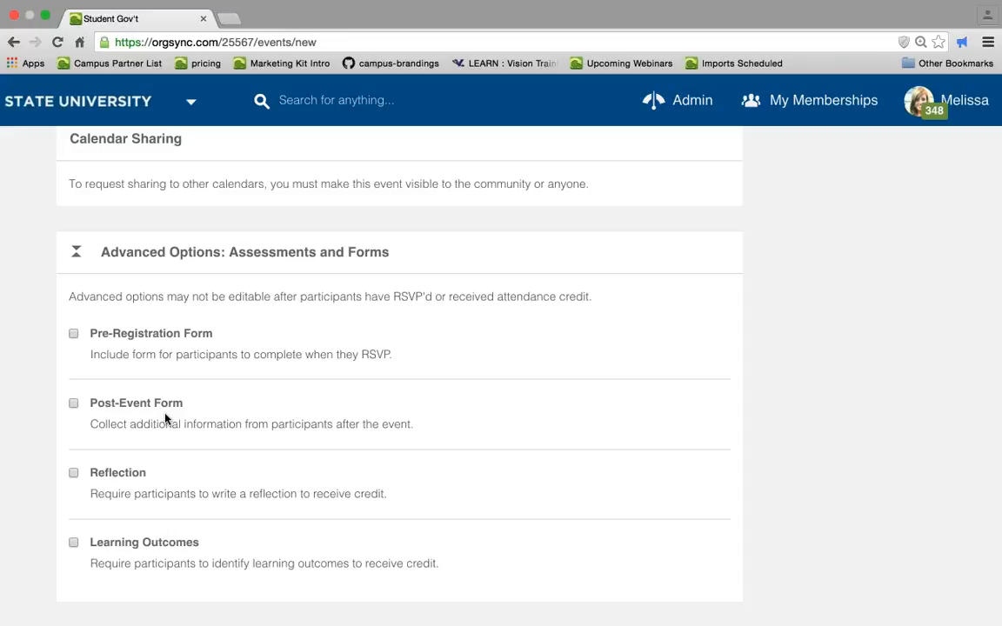
scroll(165, 418, down, 3)
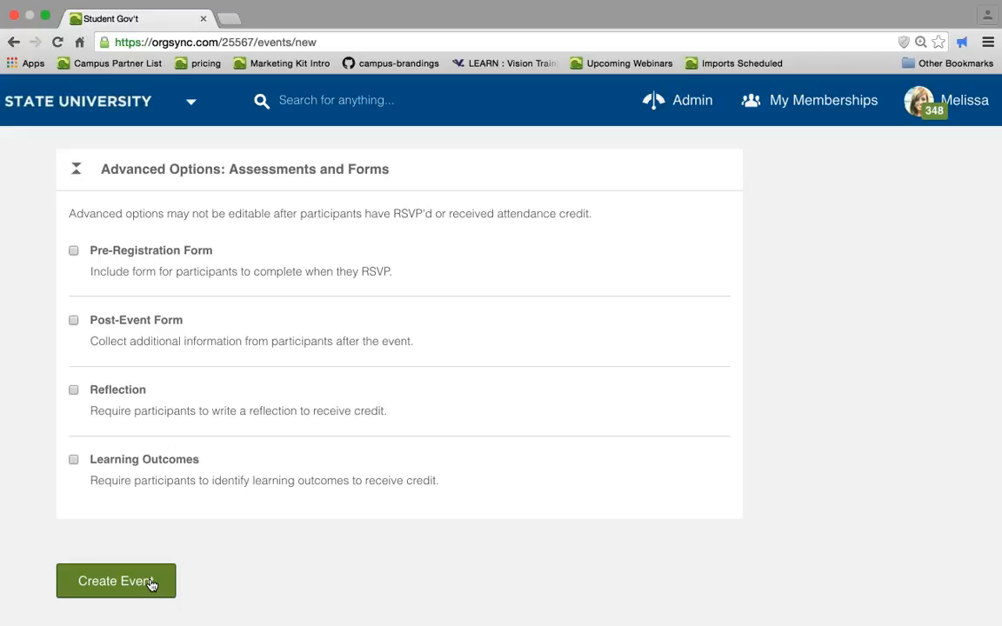
- Leave the Create an Event form without saving and return to the organization's Events list
scroll(152, 583, up, 1)
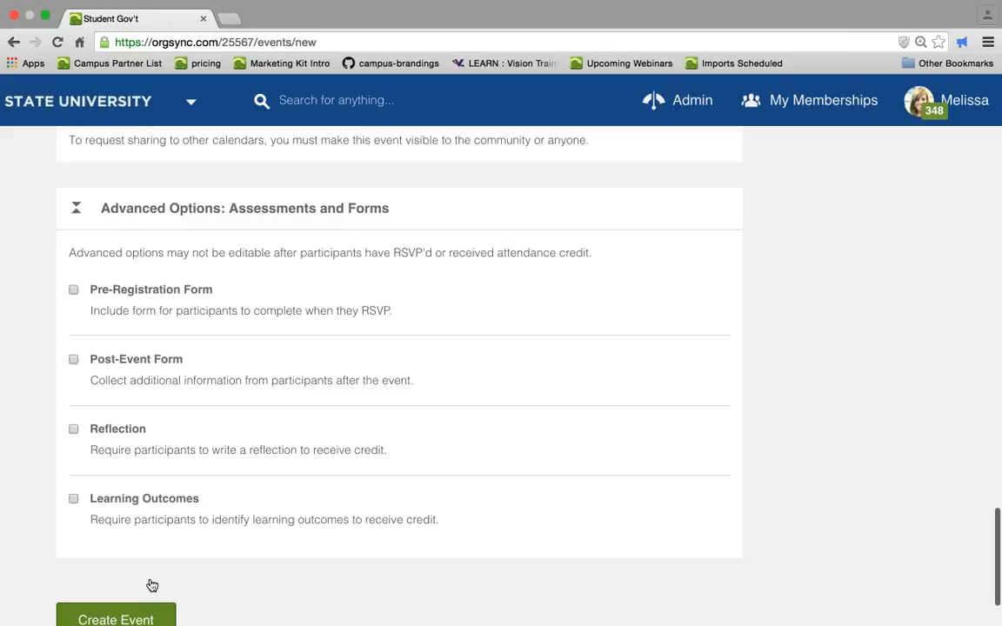
scroll(152, 586, up, 15)
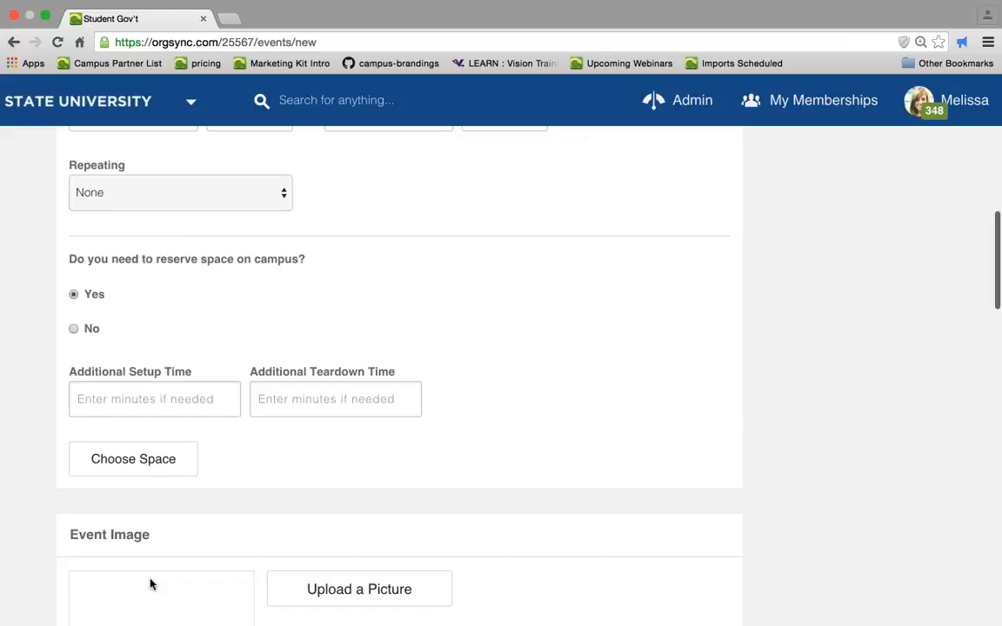
scroll(151, 584, up, 10)
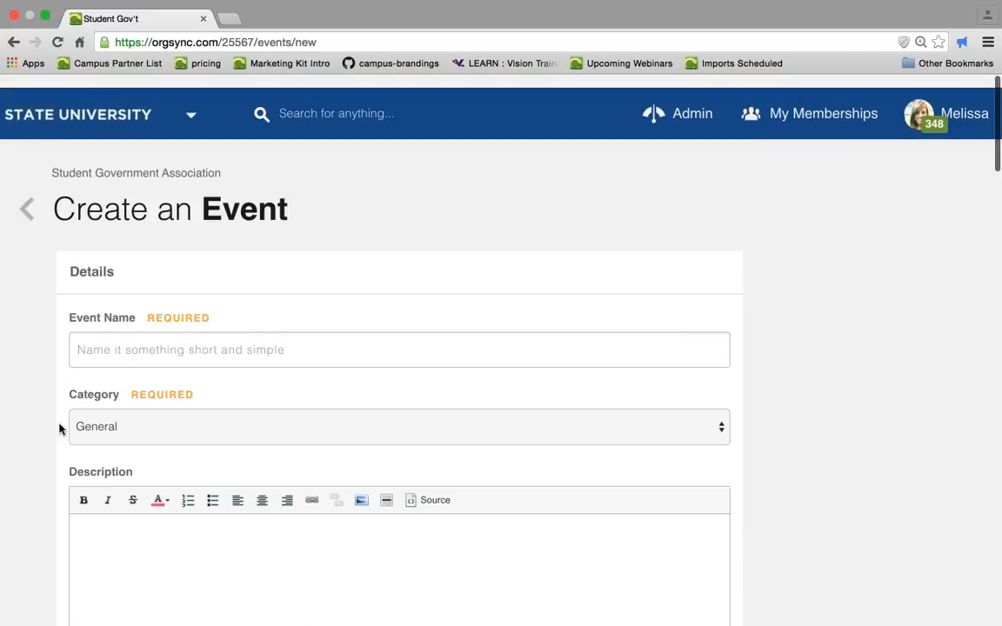
click(31, 194)
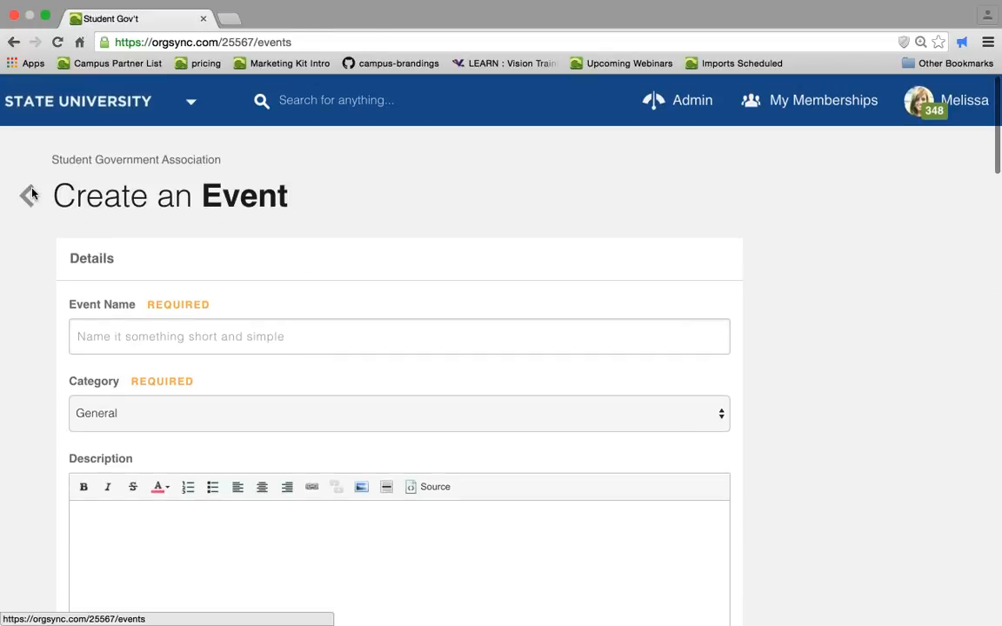
- Open the Legislative Learning Day event from the upcoming events list
scroll(33, 194, down, 3)
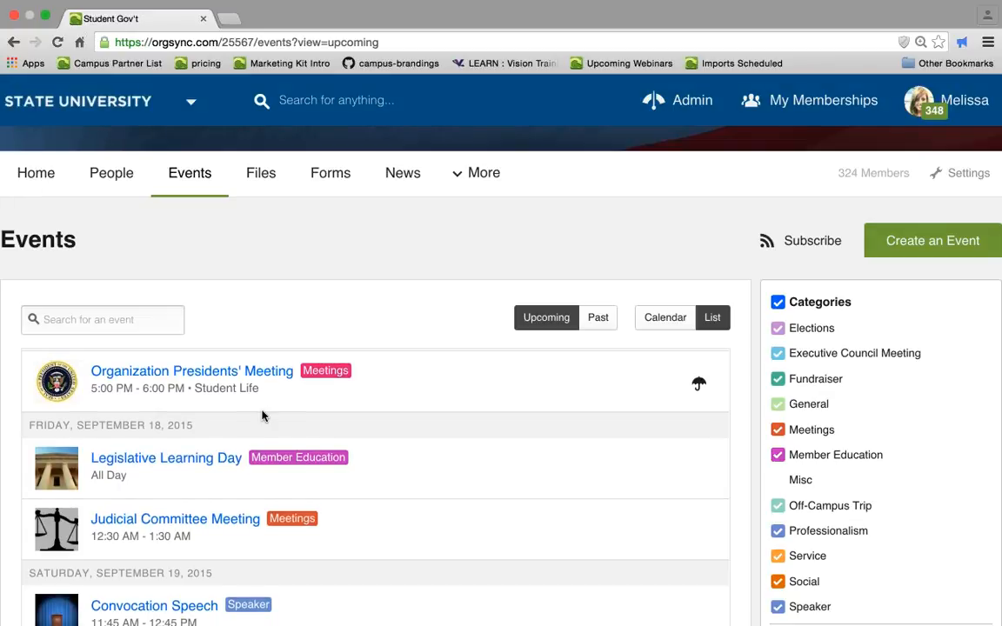
scroll(228, 426, down, 1)
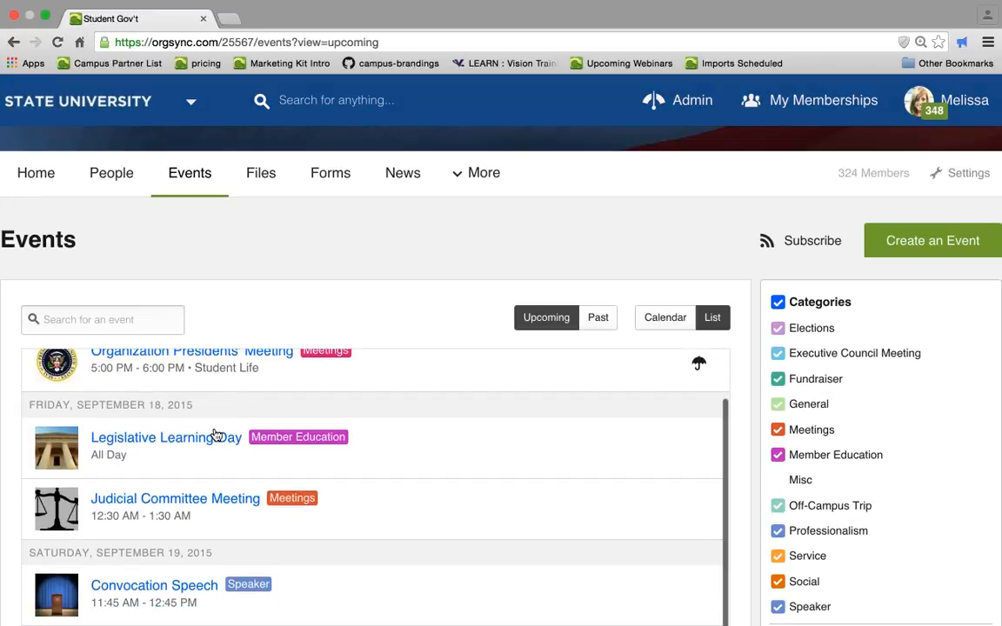
click(215, 438)
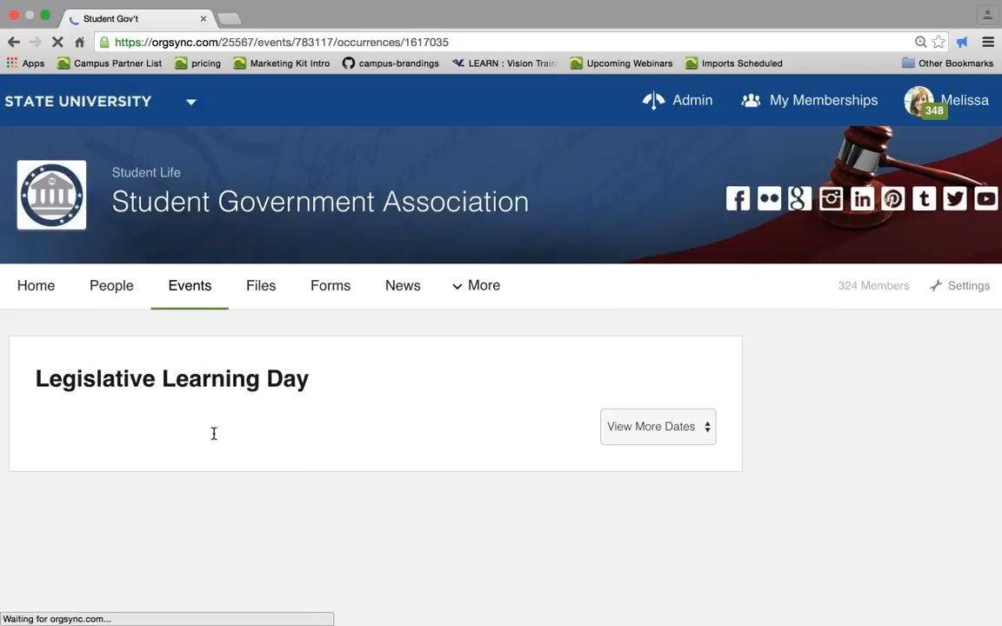
- Scroll through the event page to examine its details, admin actions, sharing options and comments
scroll(216, 440, down, 4)
scroll(216, 440, down, 1)
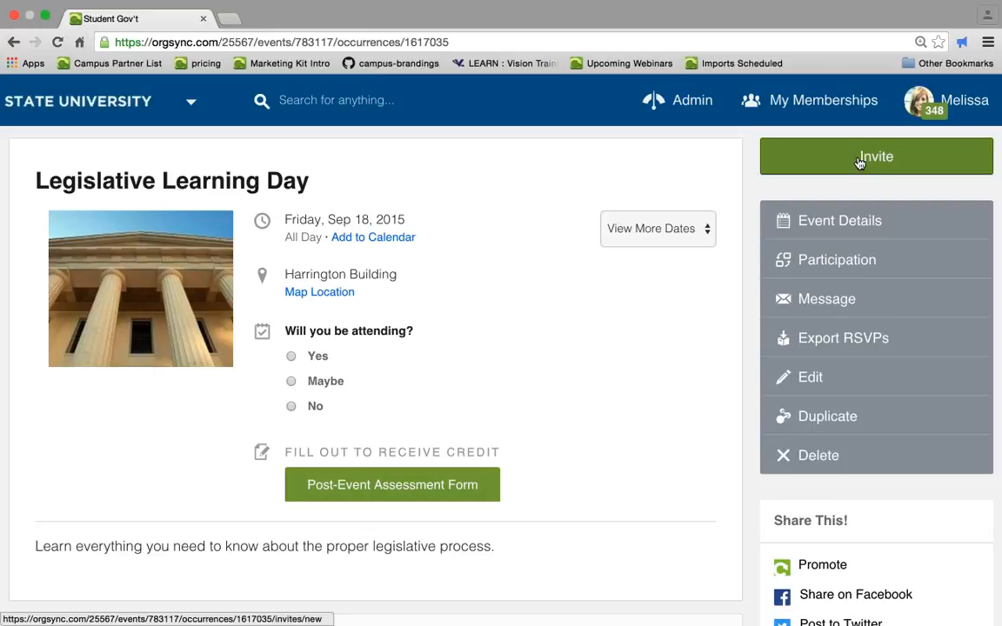
scroll(859, 163, down, 5)
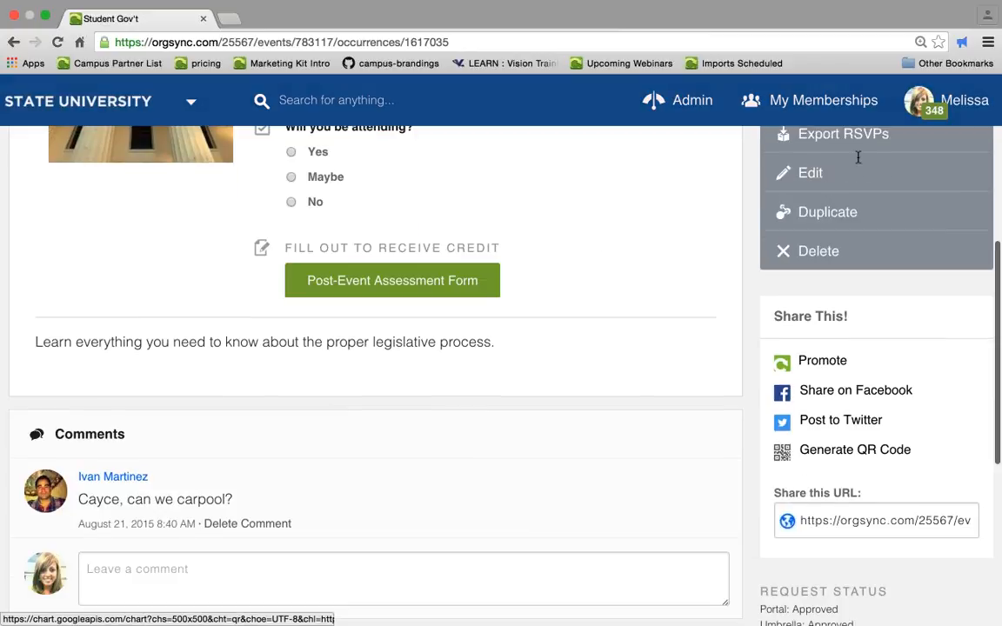
scroll(833, 522, up, 5)
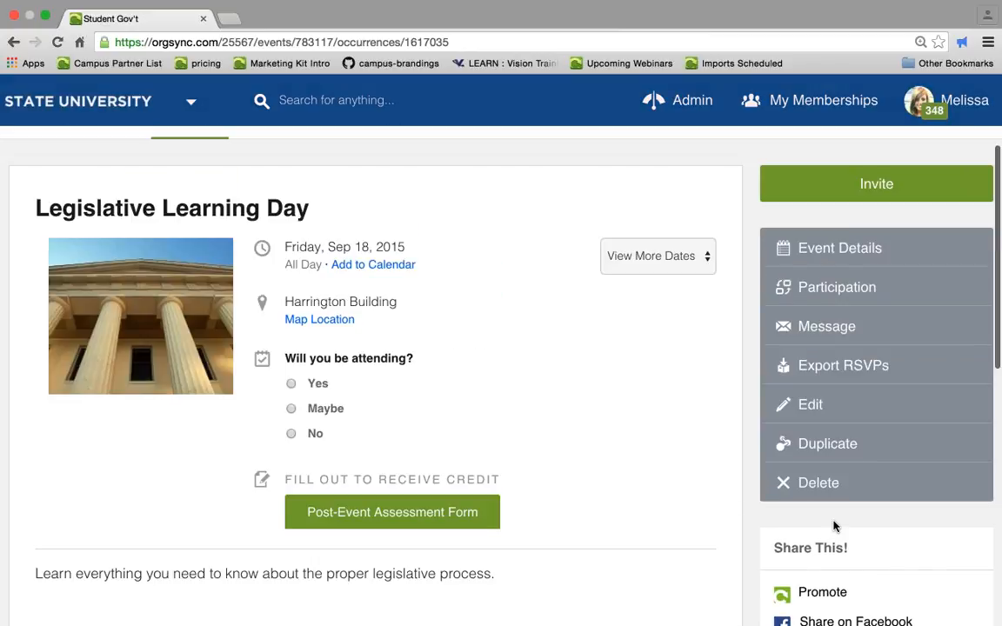
scroll(833, 526, up, 2)
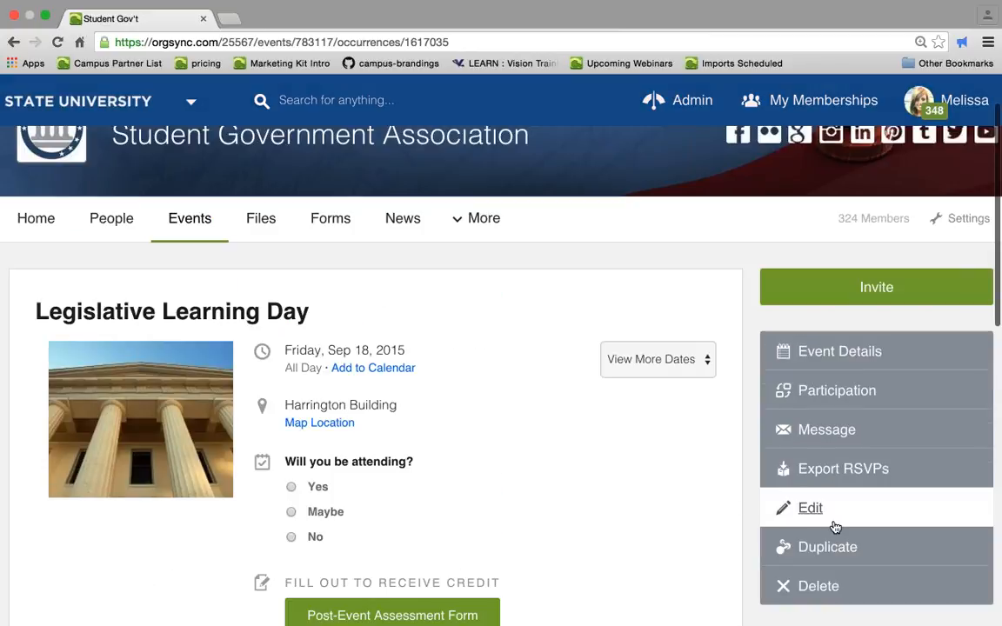